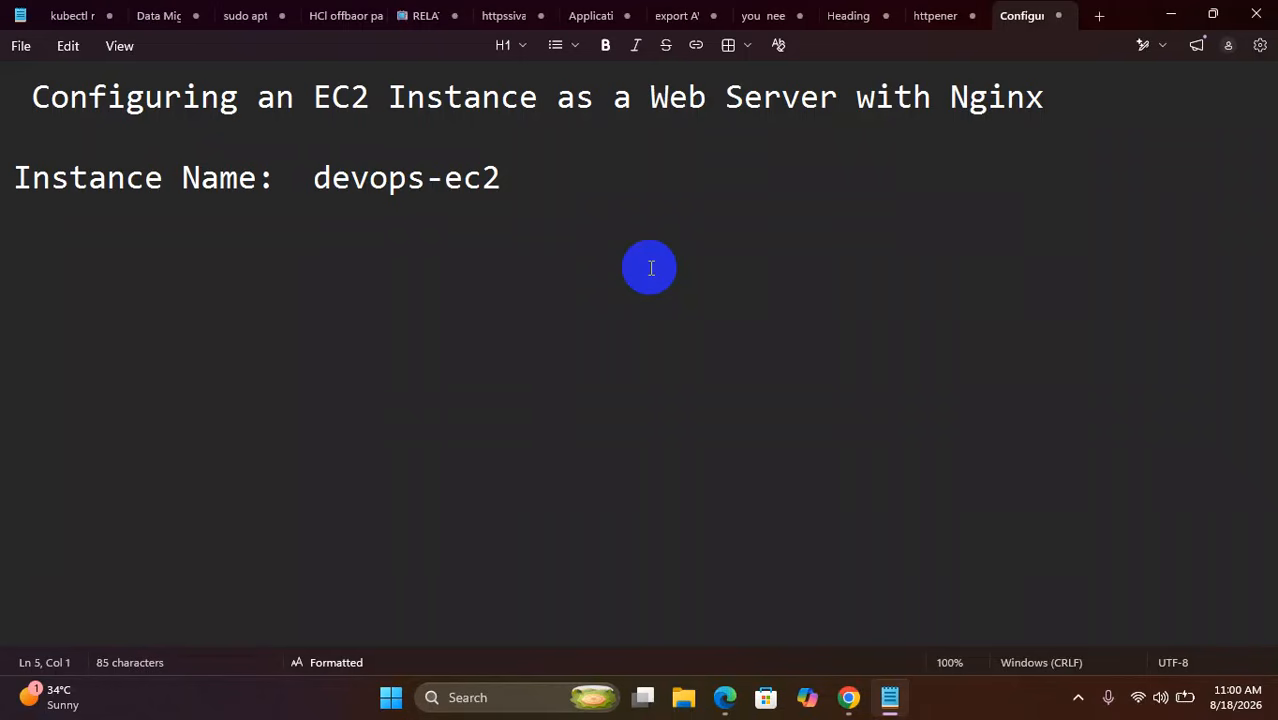
Add the line "Step 1: Launch the ec2 instance with ubuntu image" below the instance name in the notes.
text(Step )
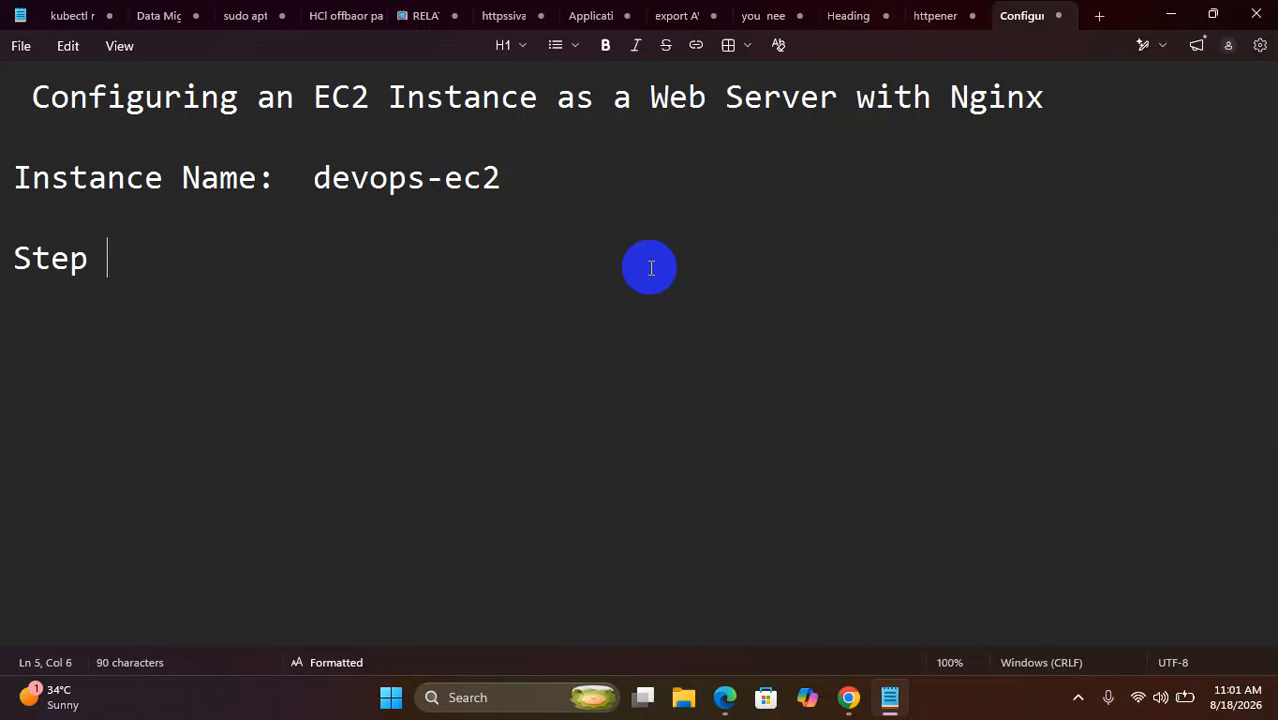
text(1")
key(BackSpace)
key(BackSpace)
text(: Lauch)
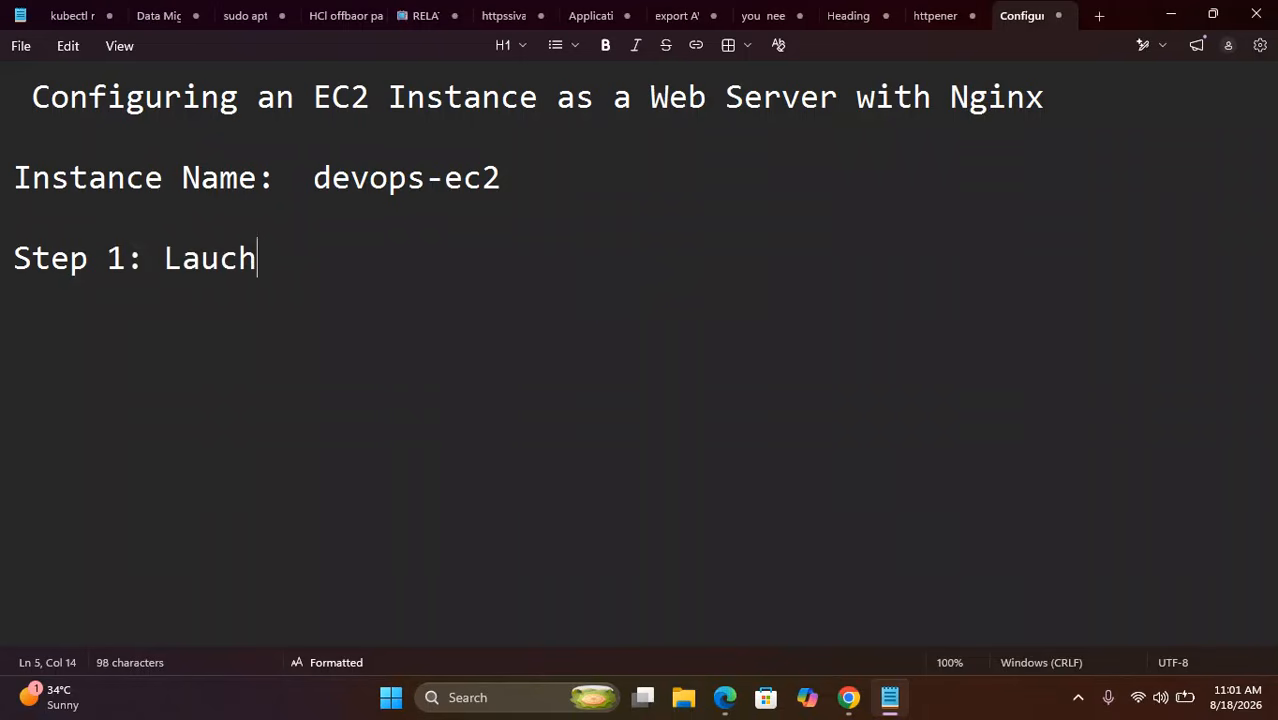
key(BackSpace)
key(BackSpace)
text(nch  Th)
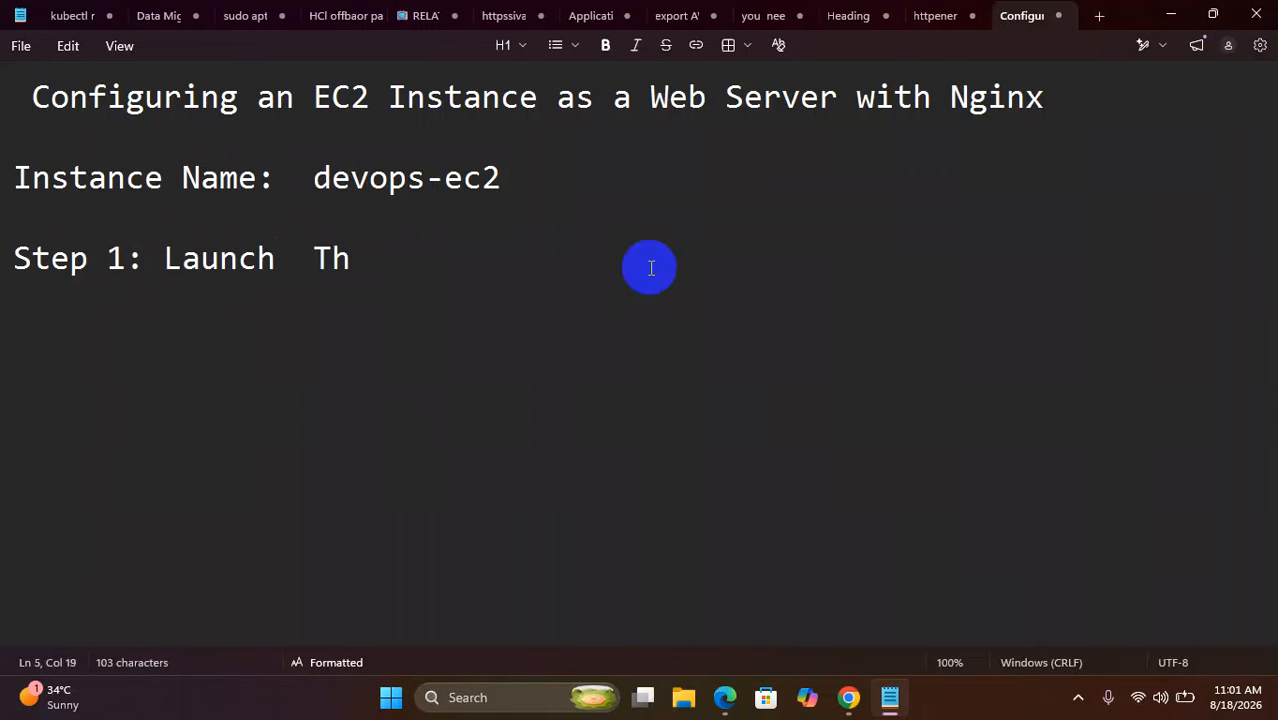
key(BackSpace)
key(BackSpace)
key(BackSpace)
key(BackSpace)
text(the)
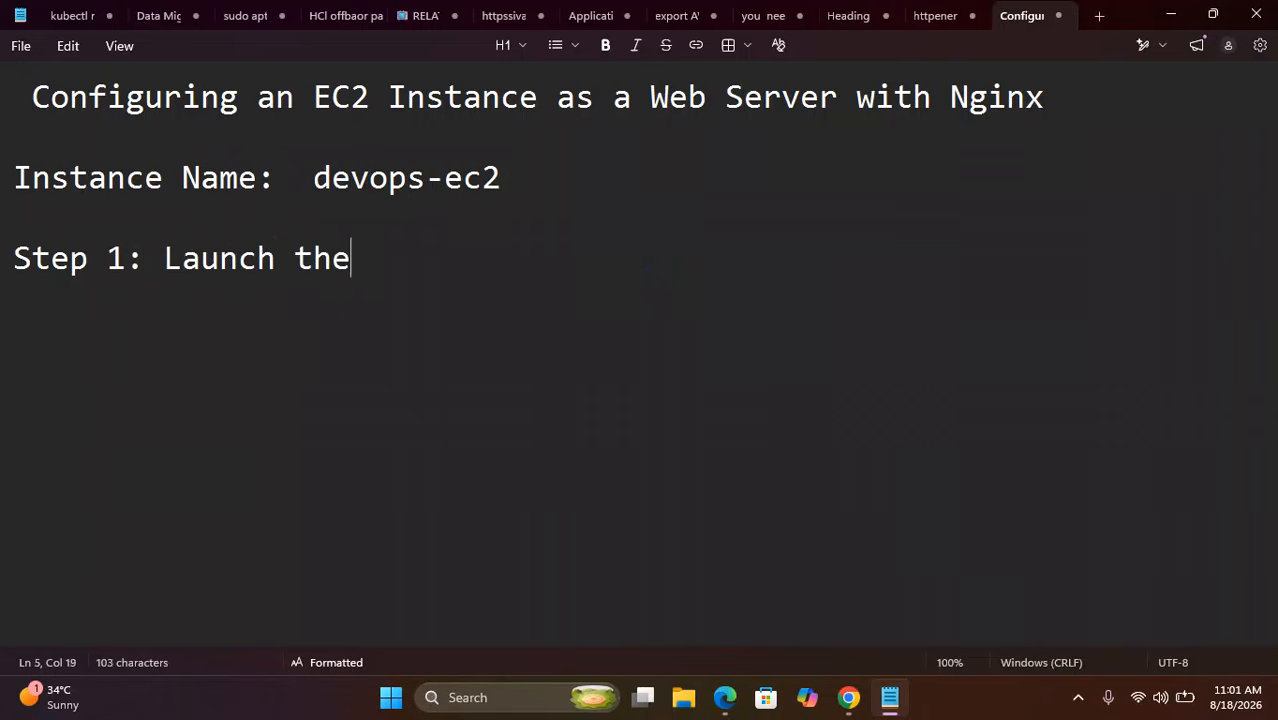
text( ec2 instance)
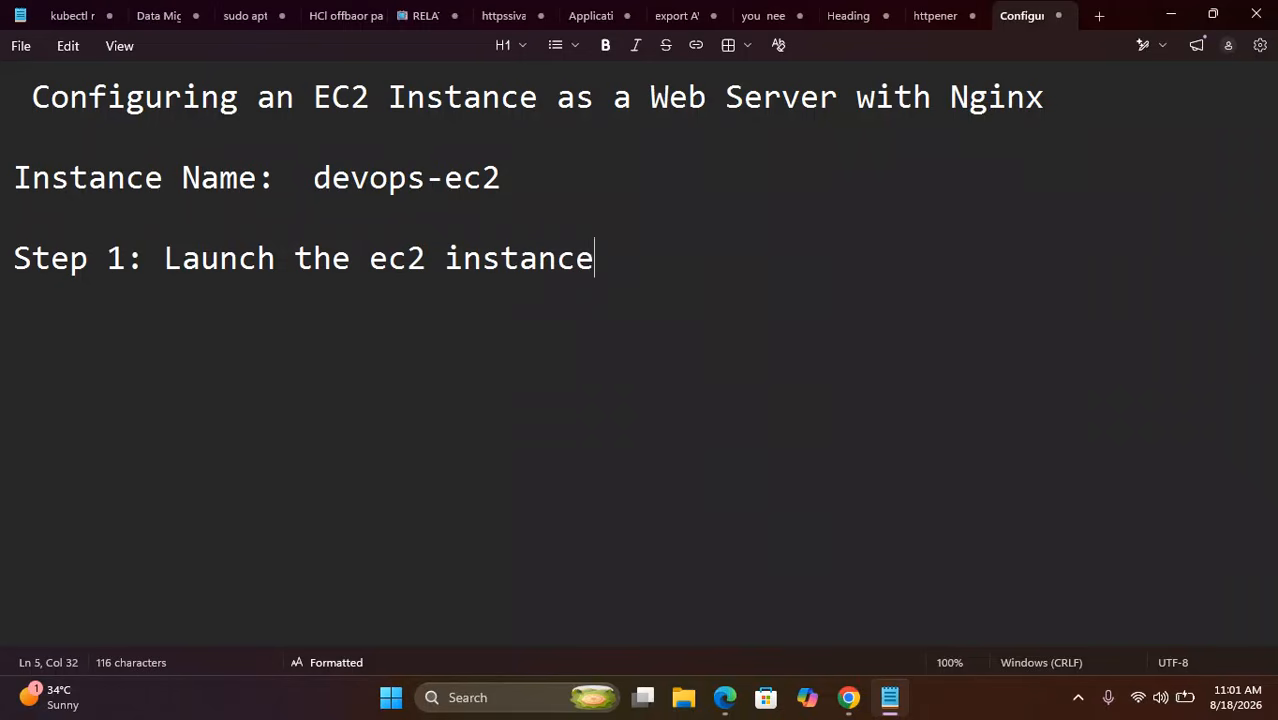
text( with)
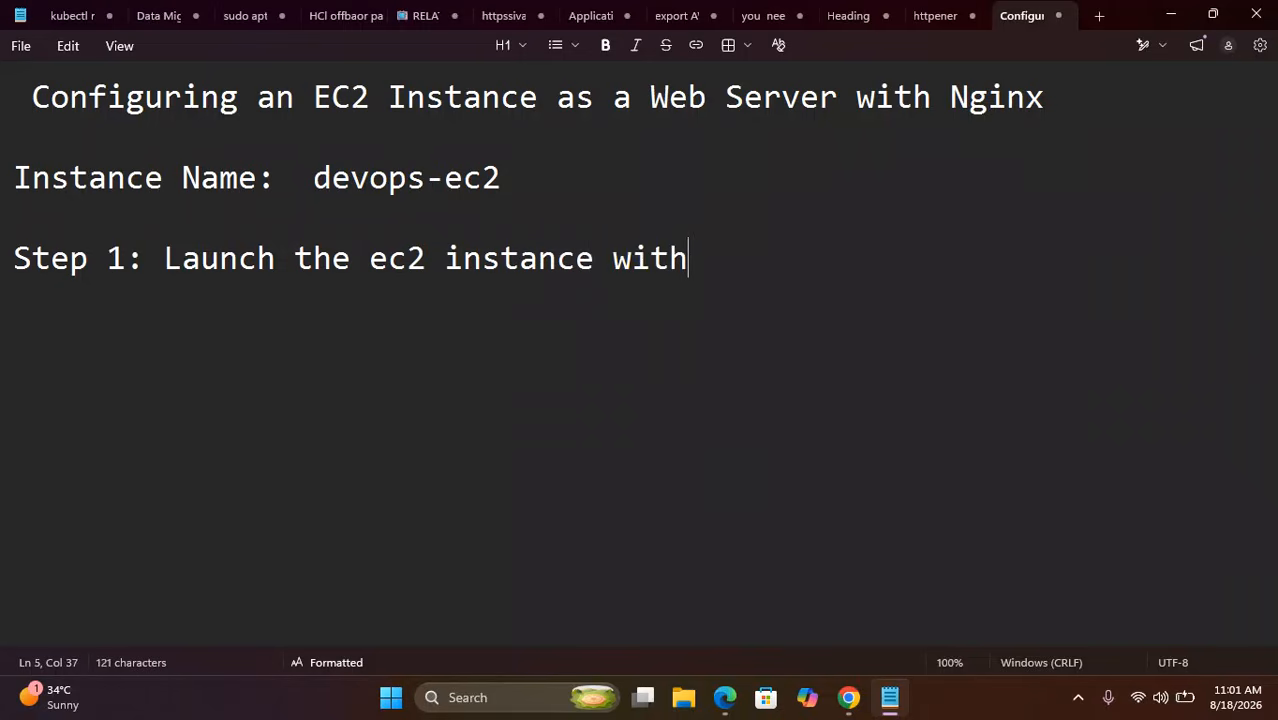
text( ubunt)
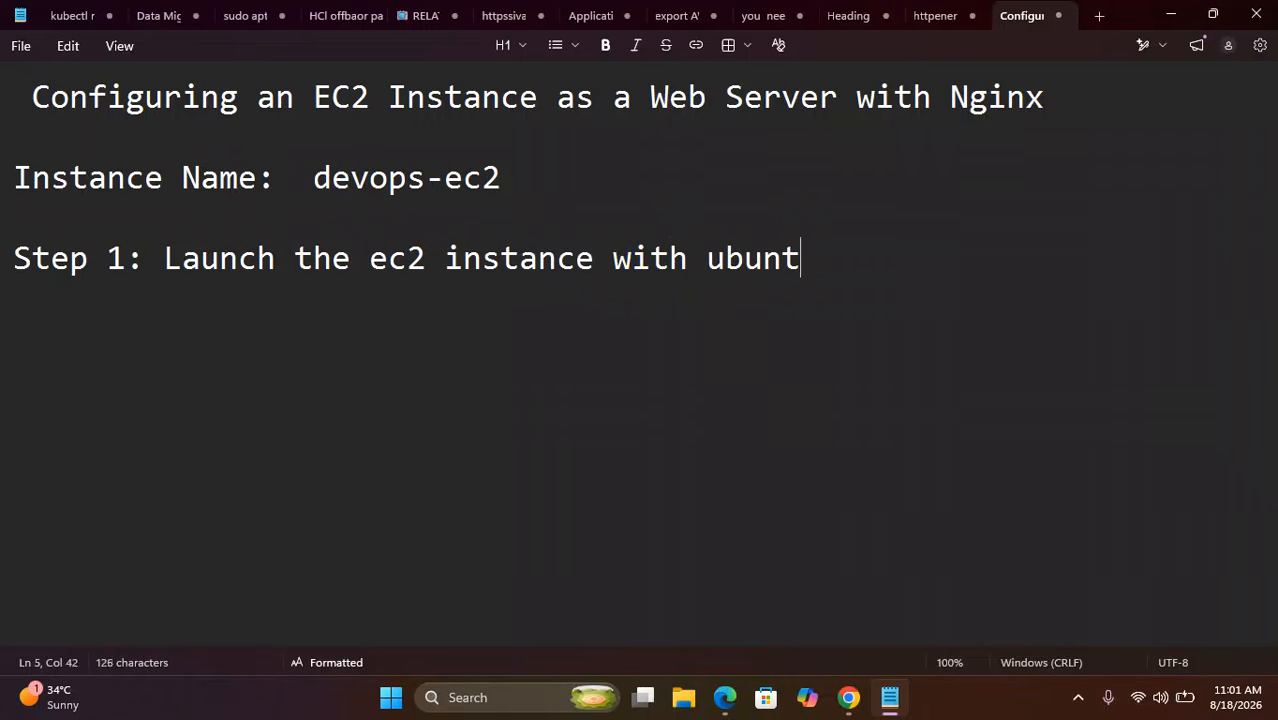
text(u image)
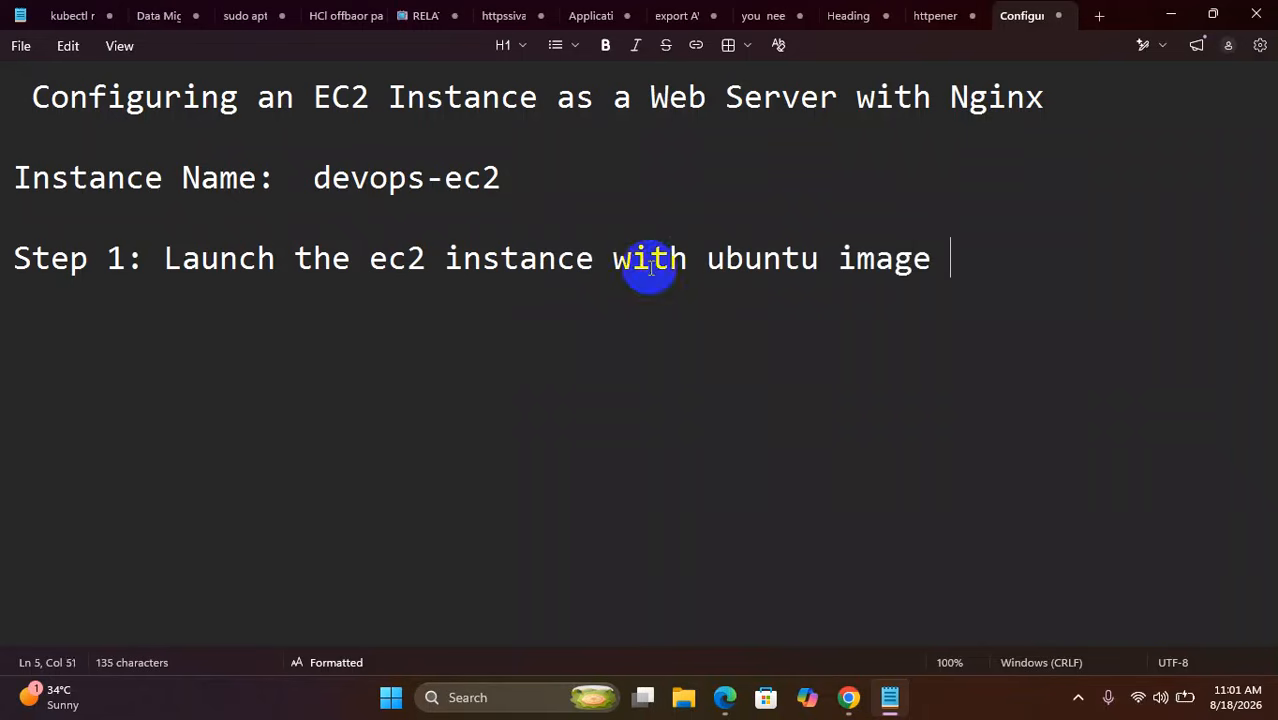
Add the line "Step 2: we have to install nginx" below Step 1 and format it as an H1 heading.
key(Return)
text(Ste)
key(BackSpace)
key(BackSpace)
key(BackSpace)
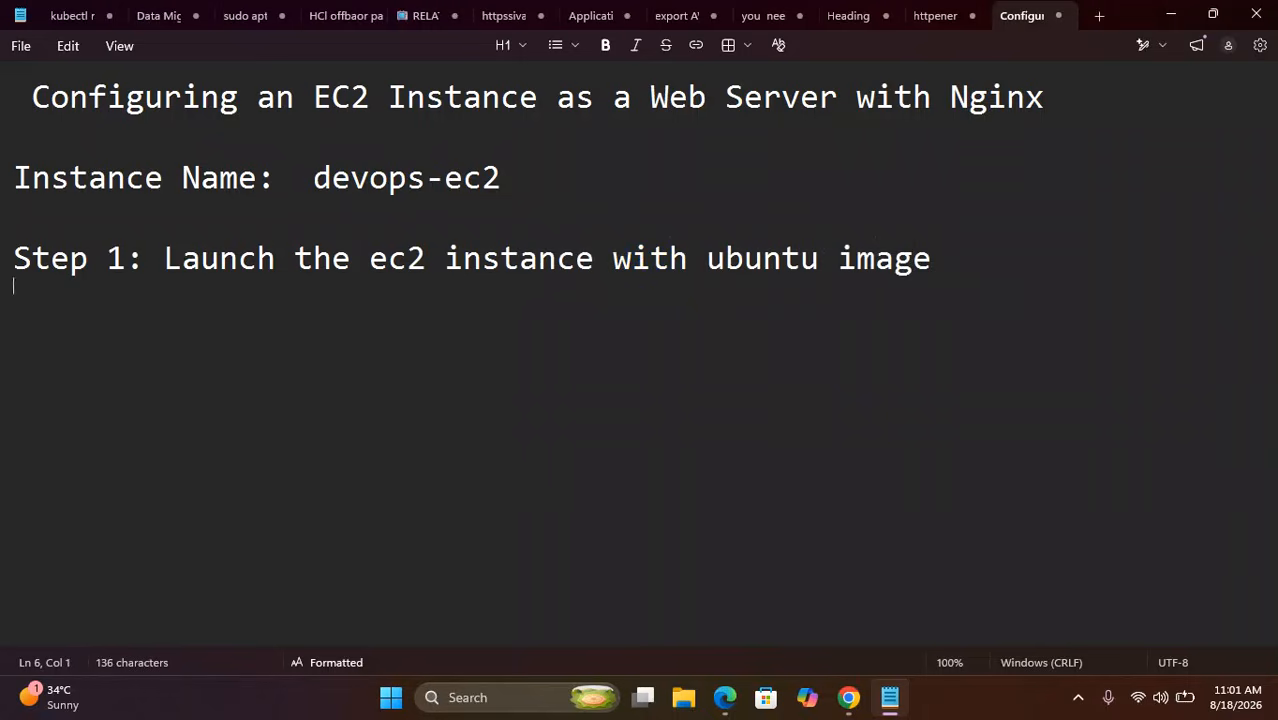
text(Step 2)
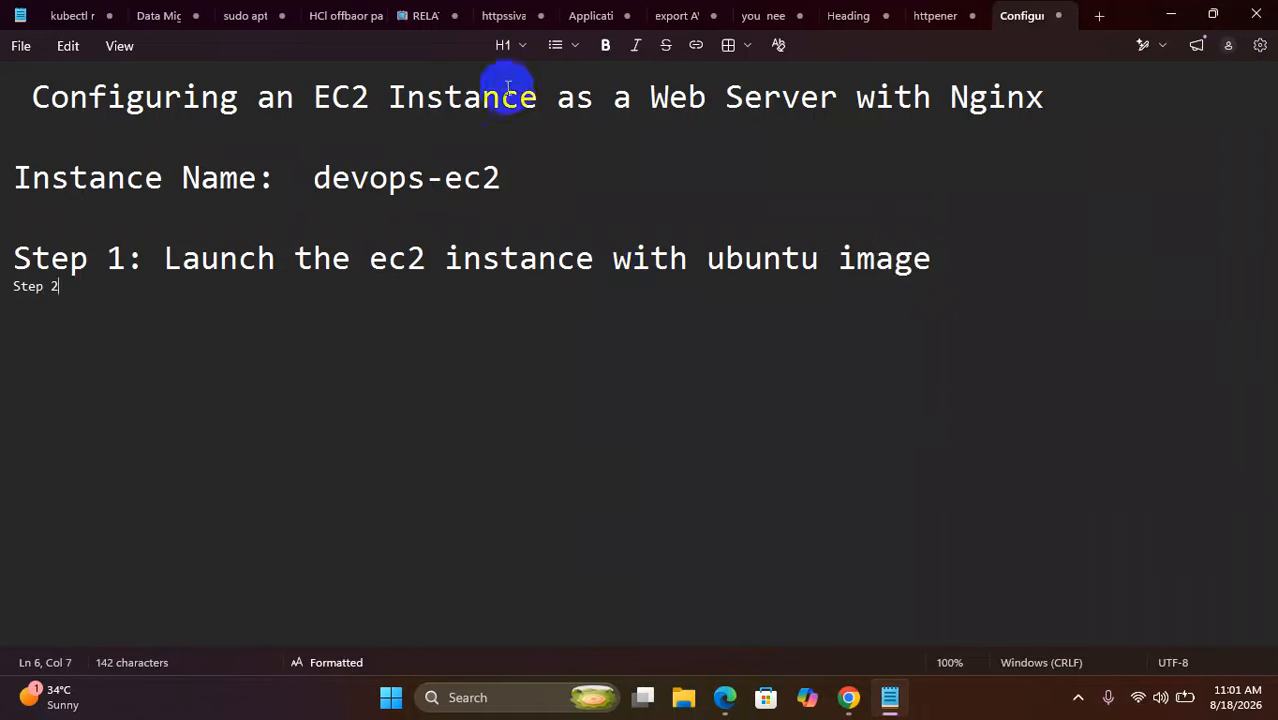
click(505, 50)
click(497, 89)
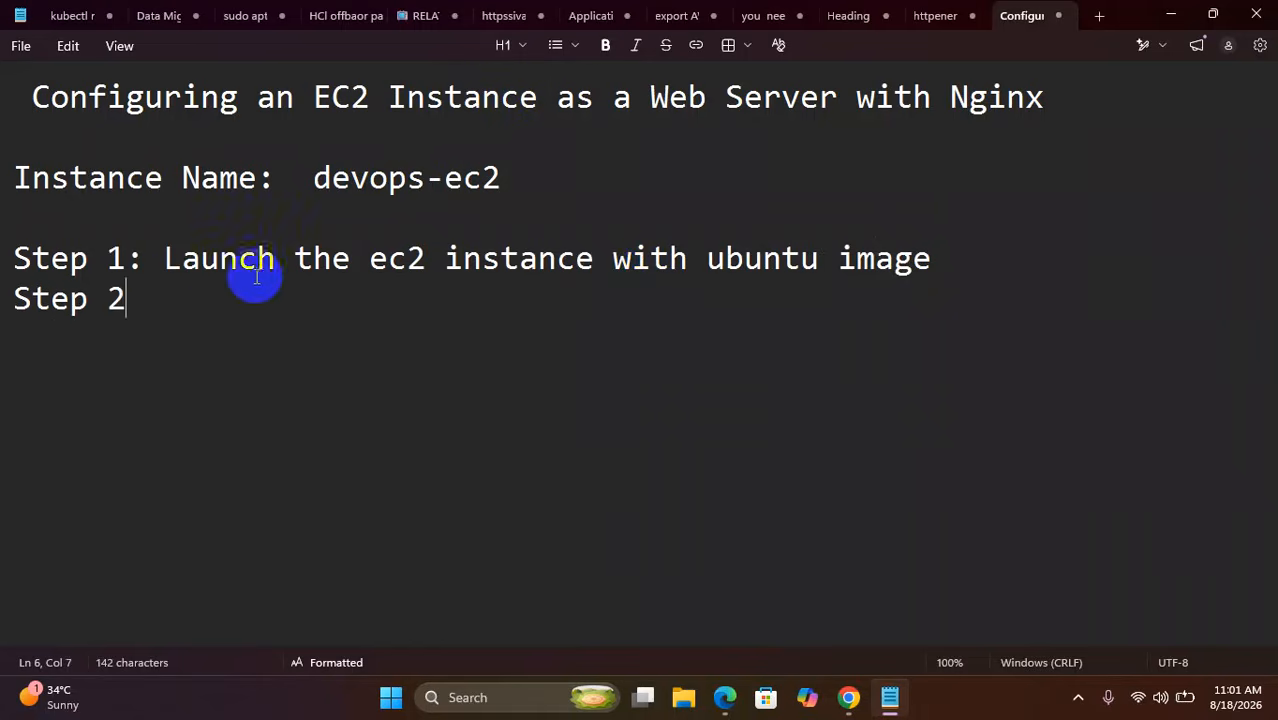
text(:)
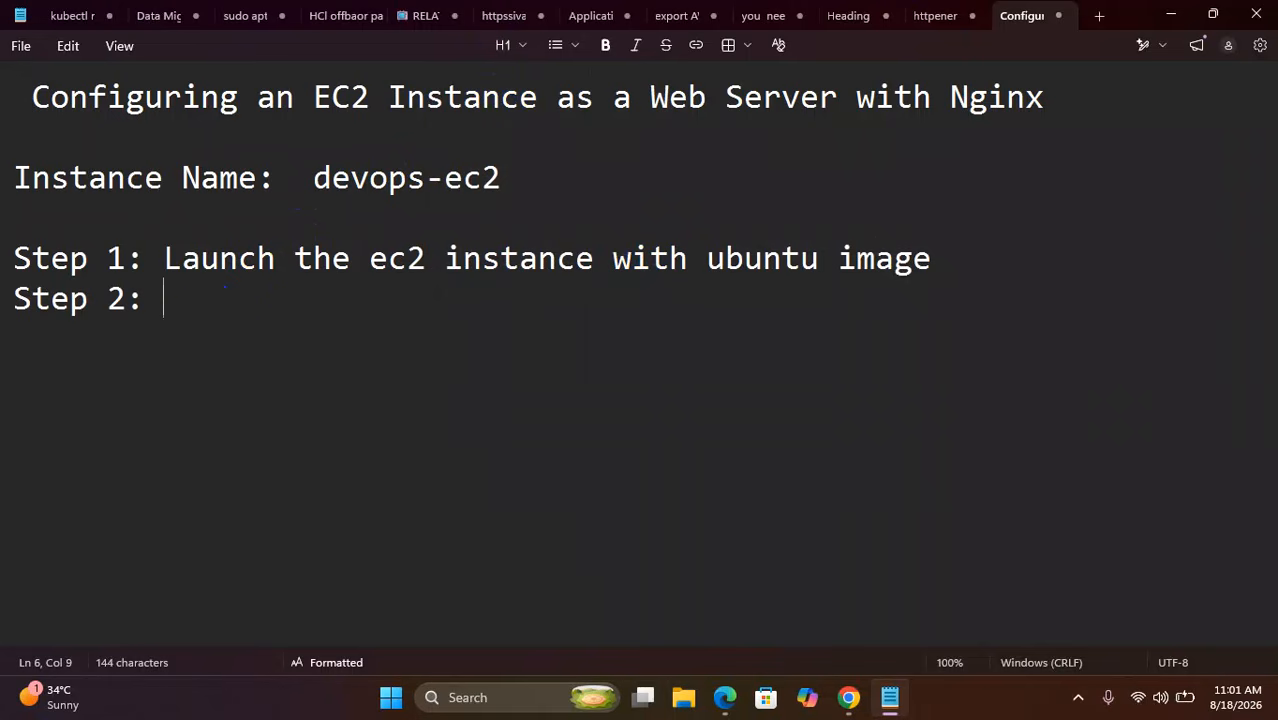
click(212, 310)
text(we have to in)
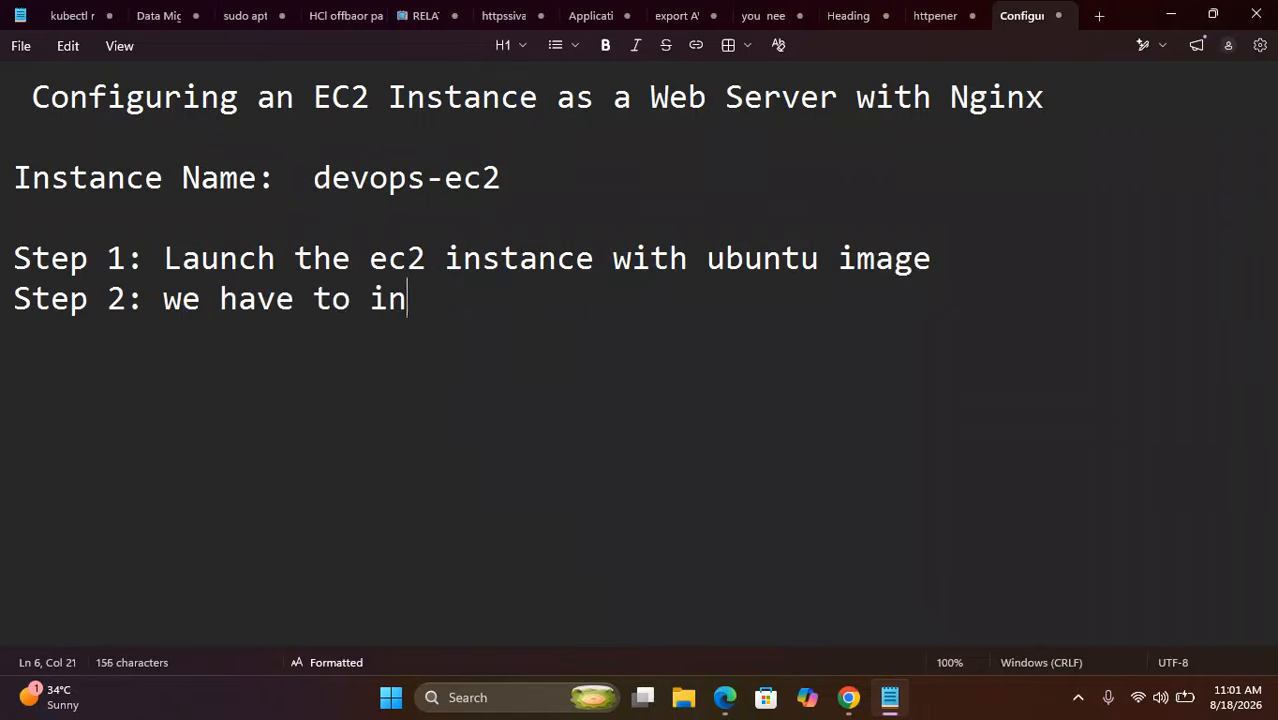
text(stall n)
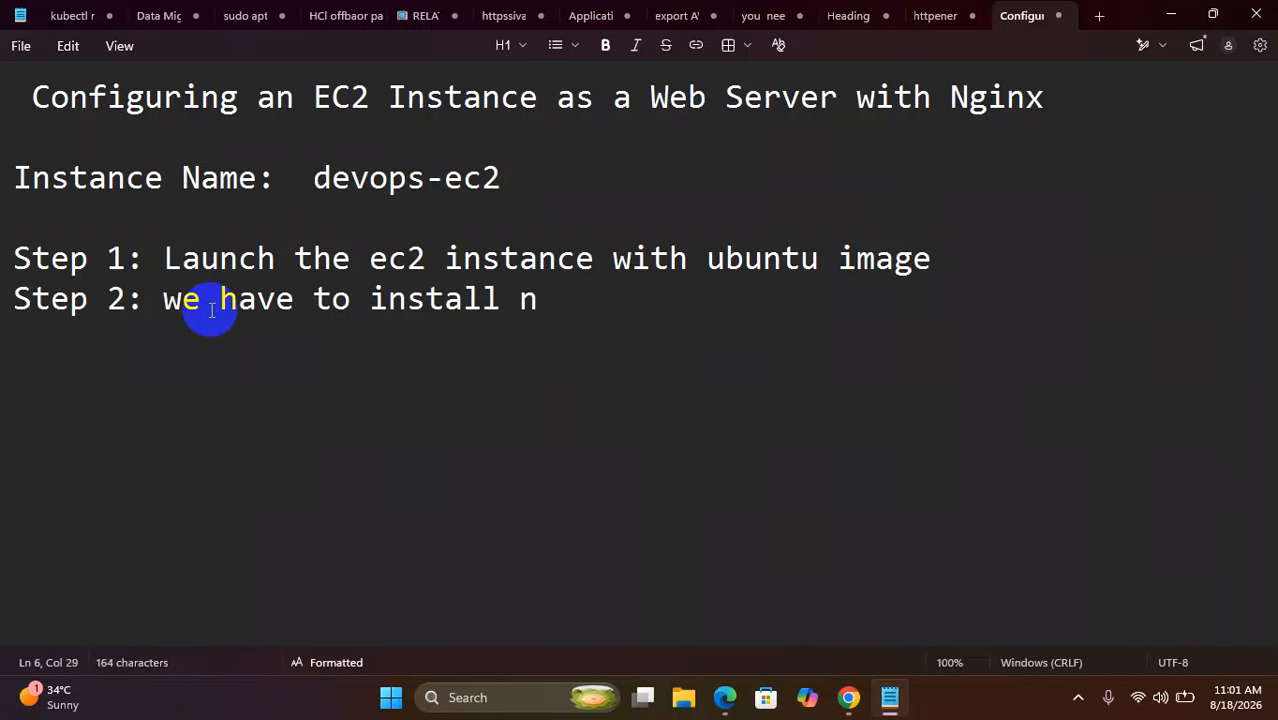
text(gix)
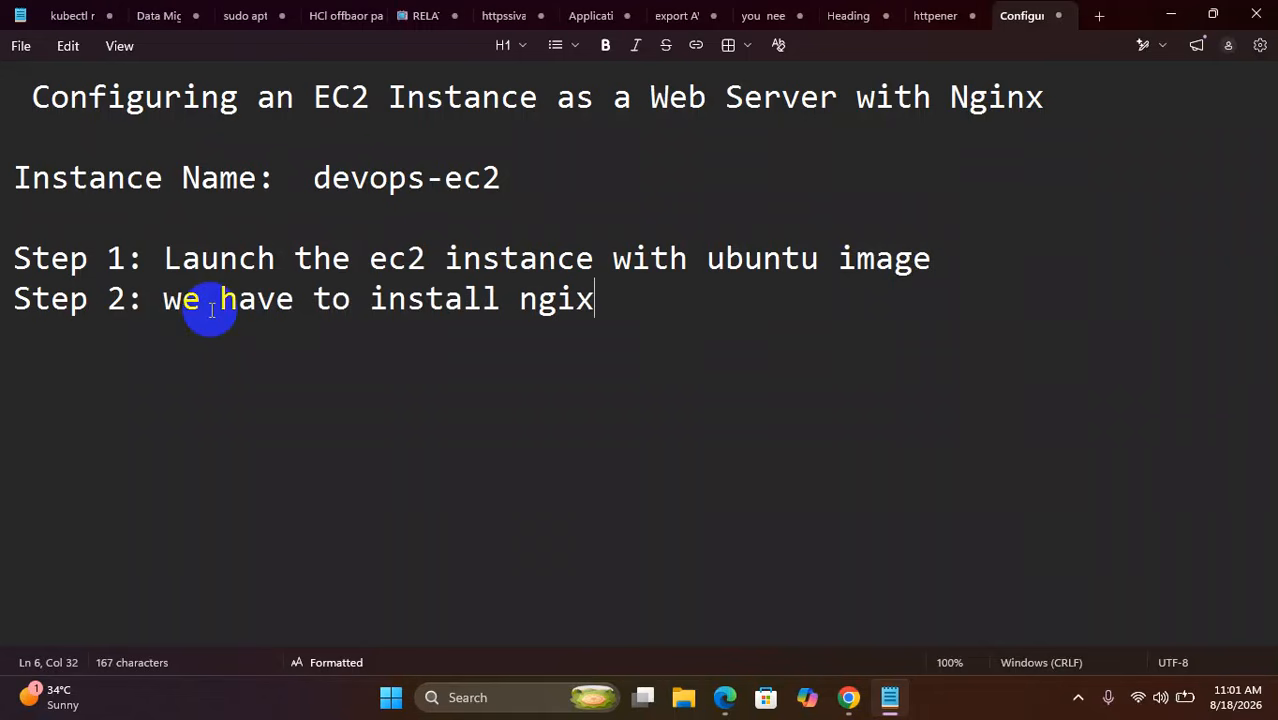
key(BackSpace)
text(nx)
Add the line "Step 3: Enable port number 80" below Step 2 and format it as an H1 heading.
key(Return)
text(S)
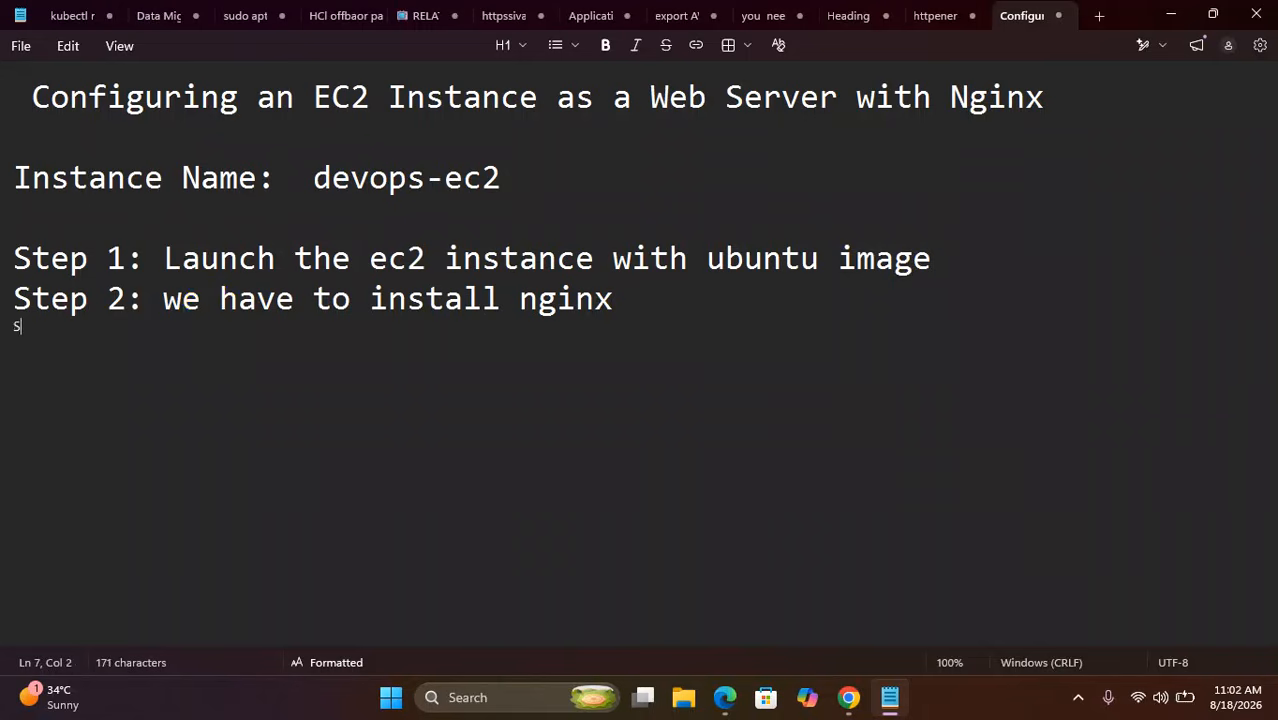
text(tep 3)
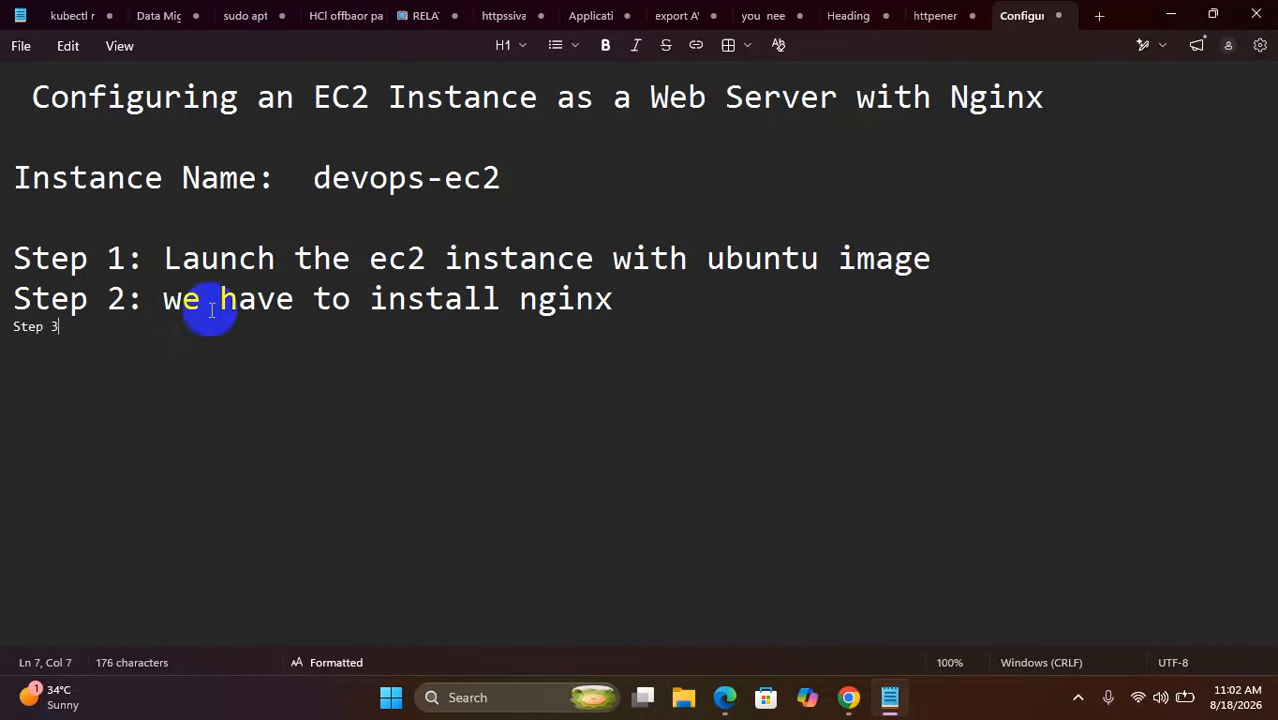
text(:)
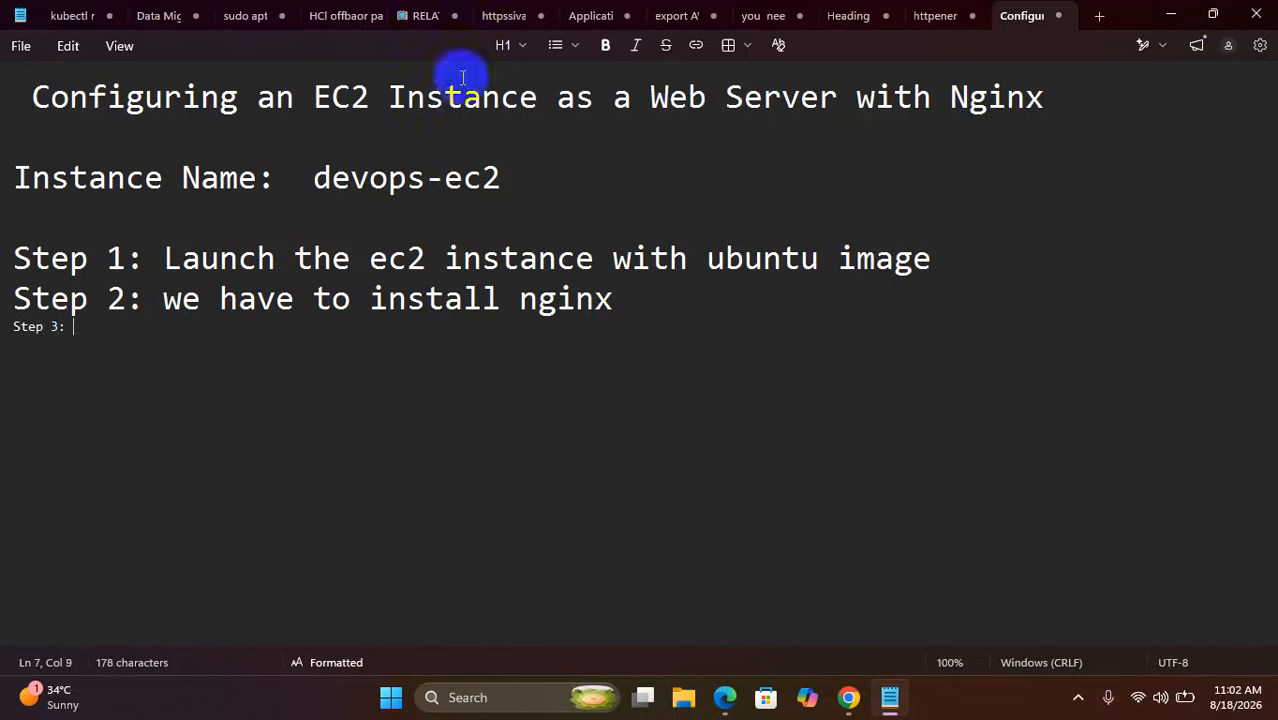
click(503, 45)
click(477, 107)
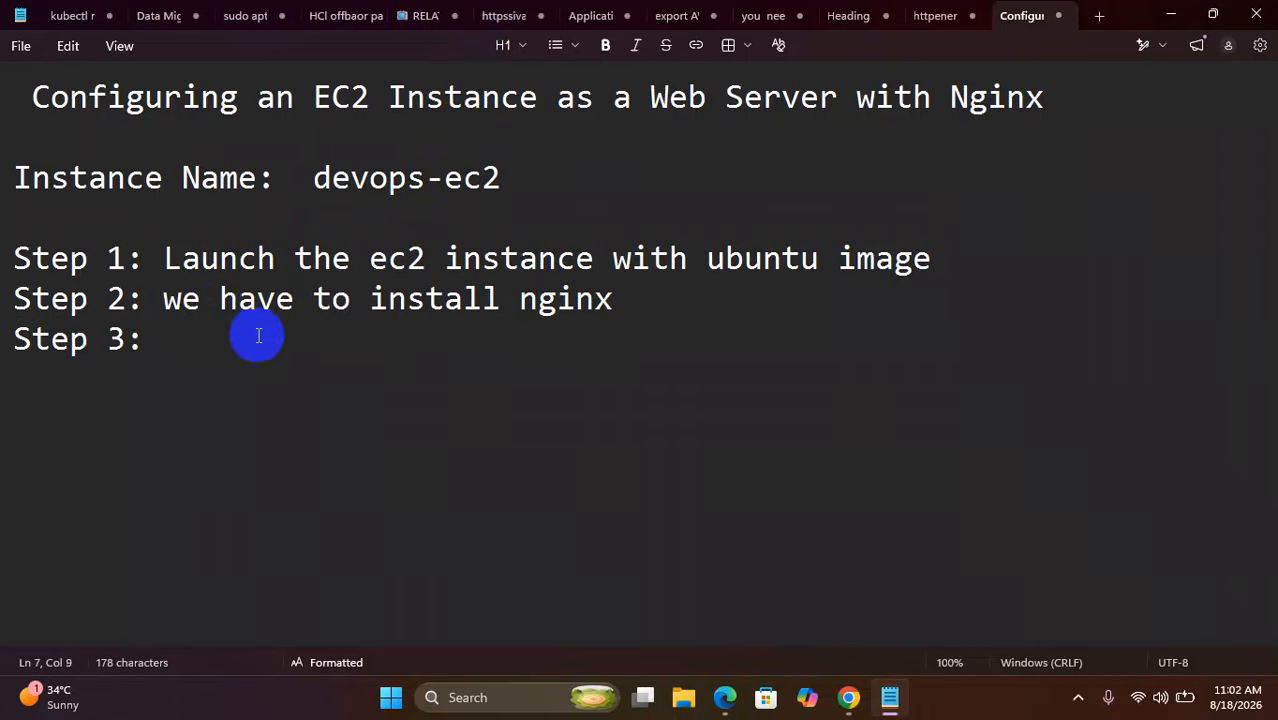
text(e)
key(BackSpace)
text(Enabl)
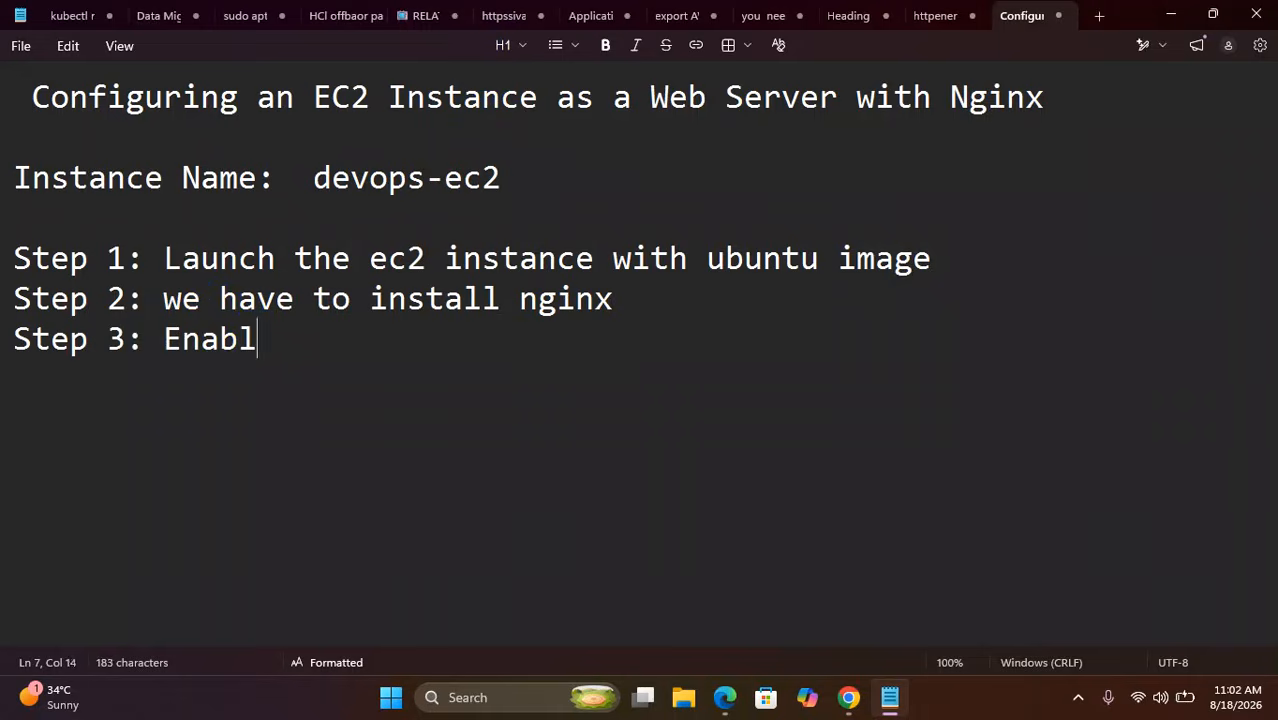
text(e port)
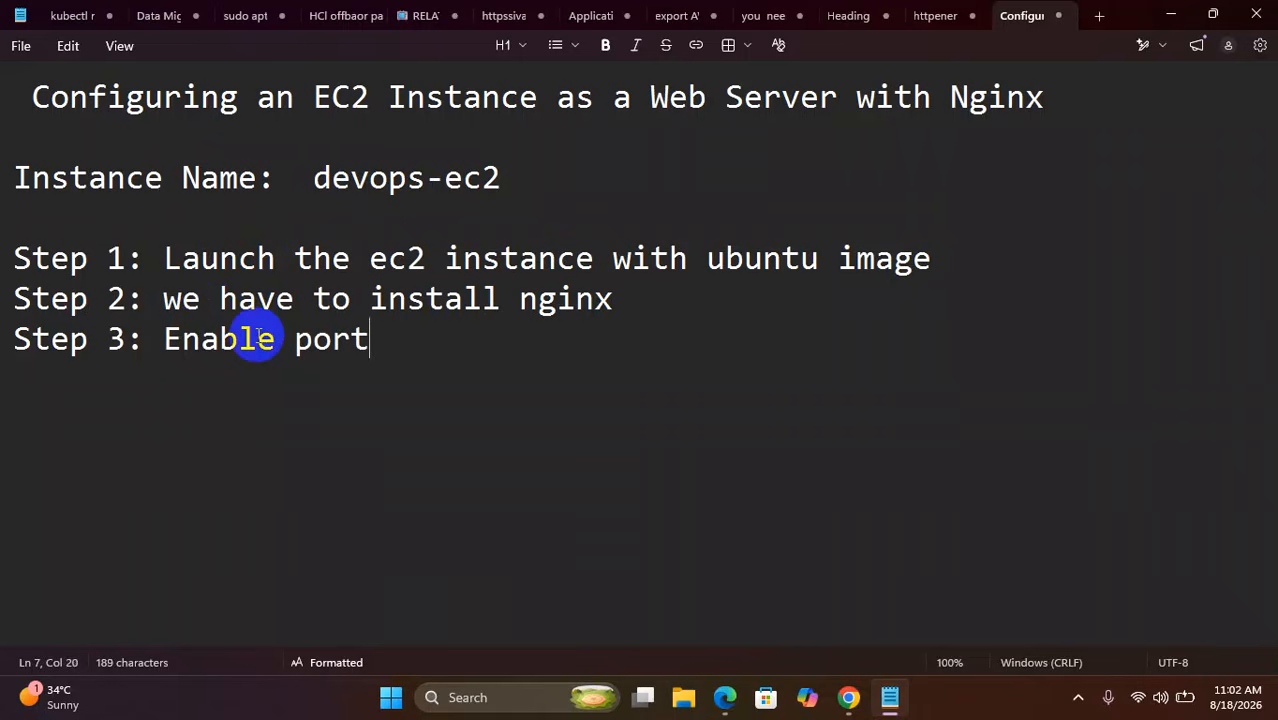
text( number )
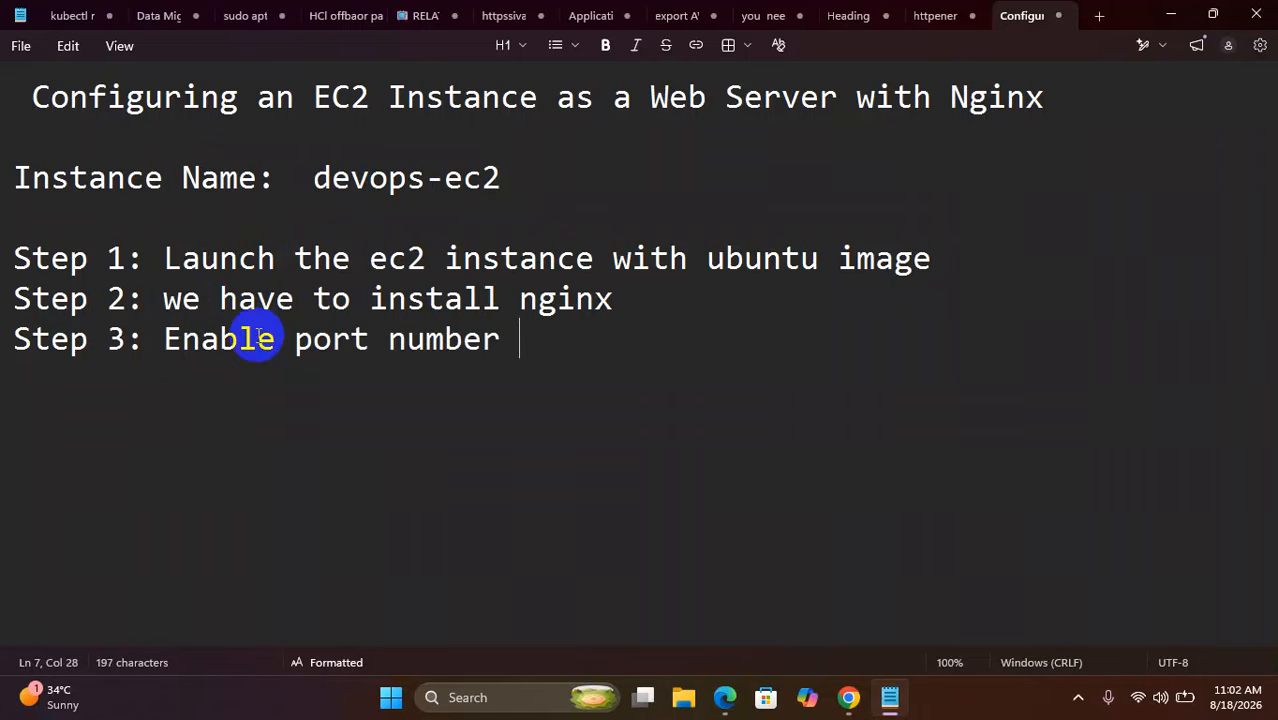
text(80)
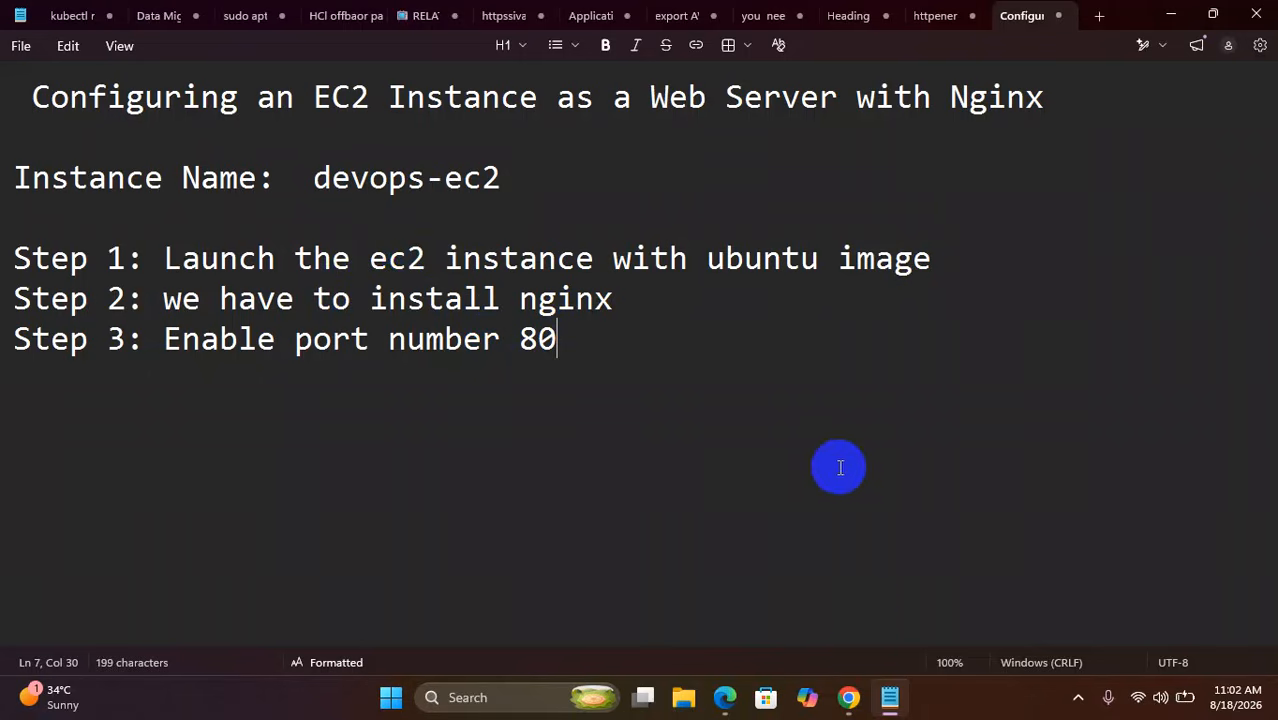
Switch to the Chrome window with the AWS sign-in page and sign in with the prefilled IAM user credentials.
click(848, 697)
click(880, 630)
click(262, 316)
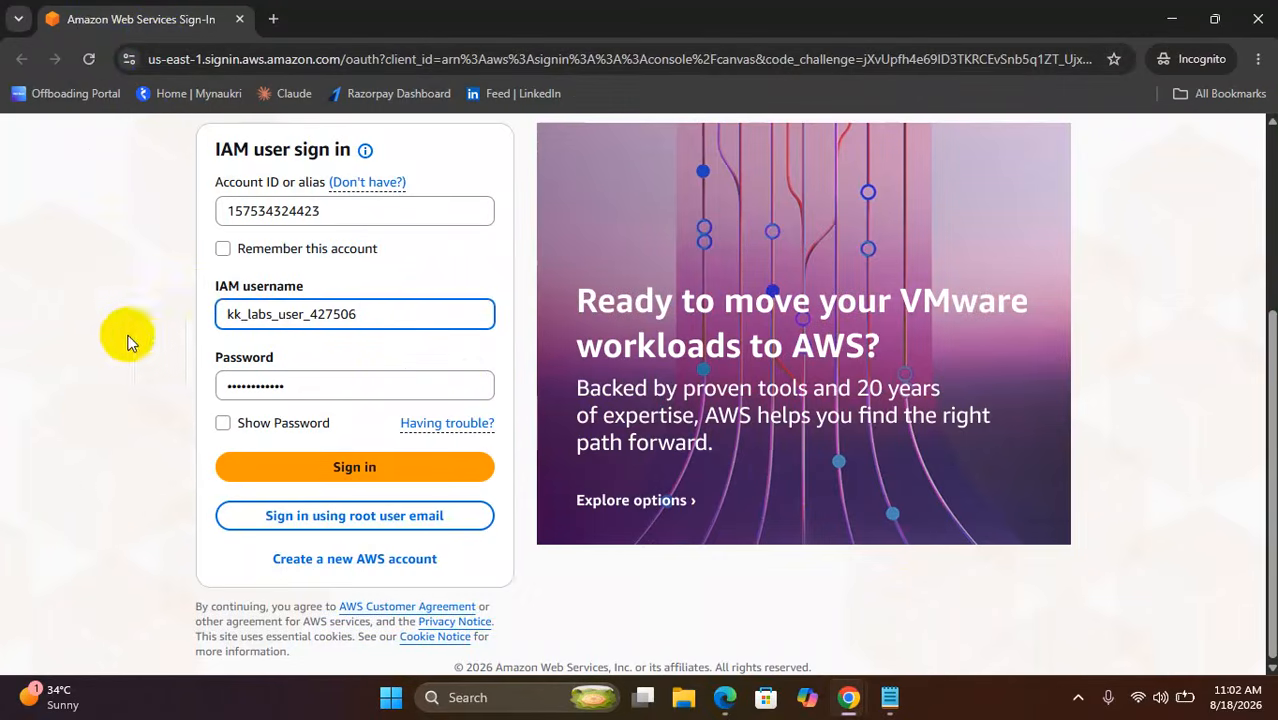
click(294, 460)
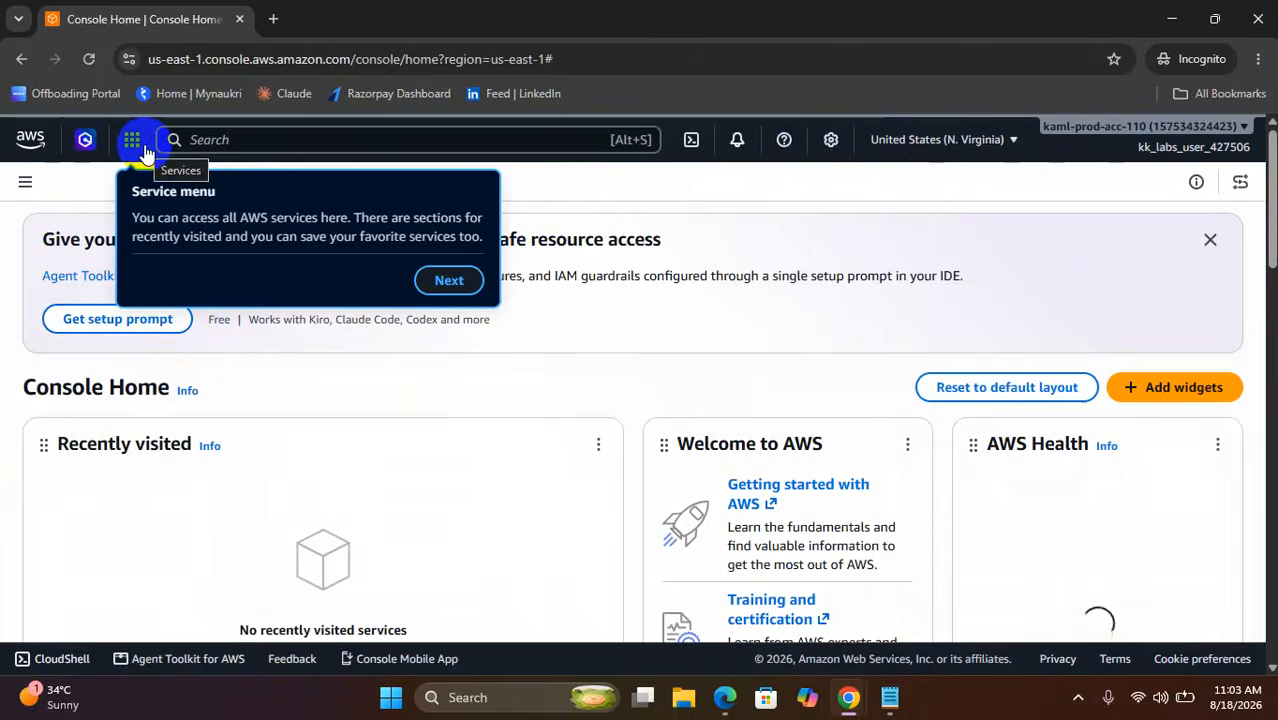
Go through the console's introductory tour pop-ups and finish the tour.
click(275, 145)
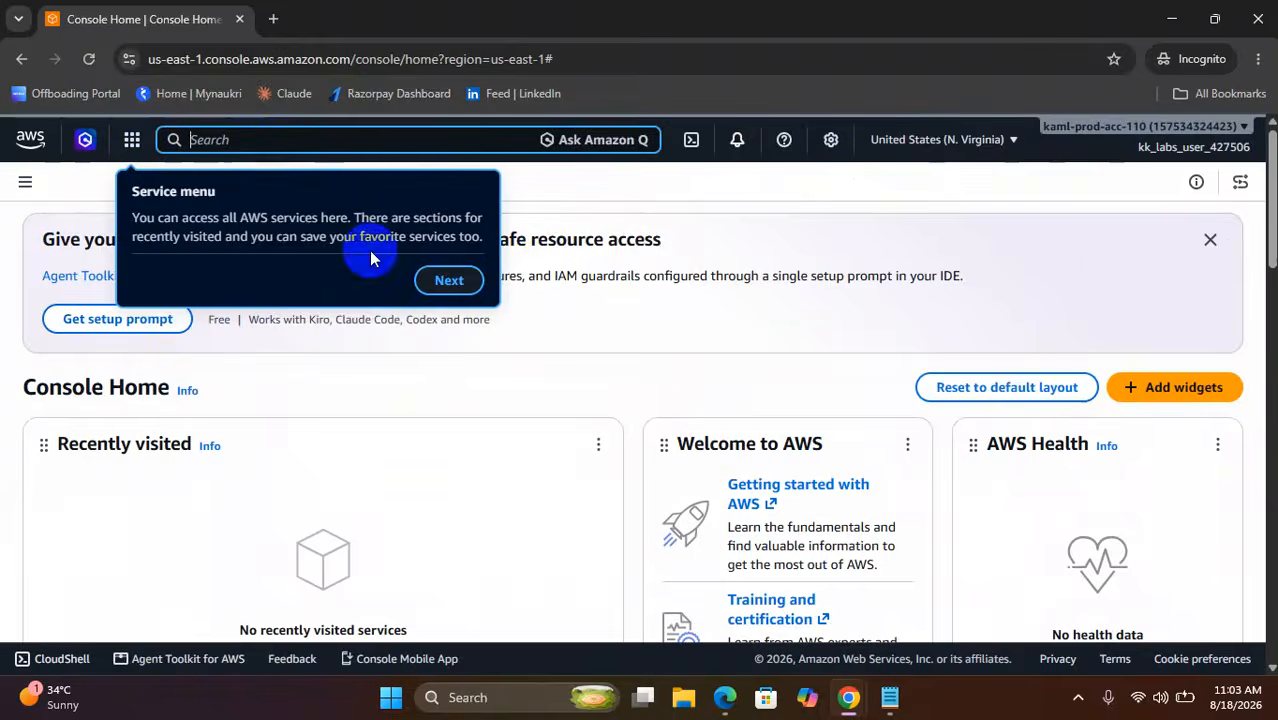
click(449, 281)
click(527, 311)
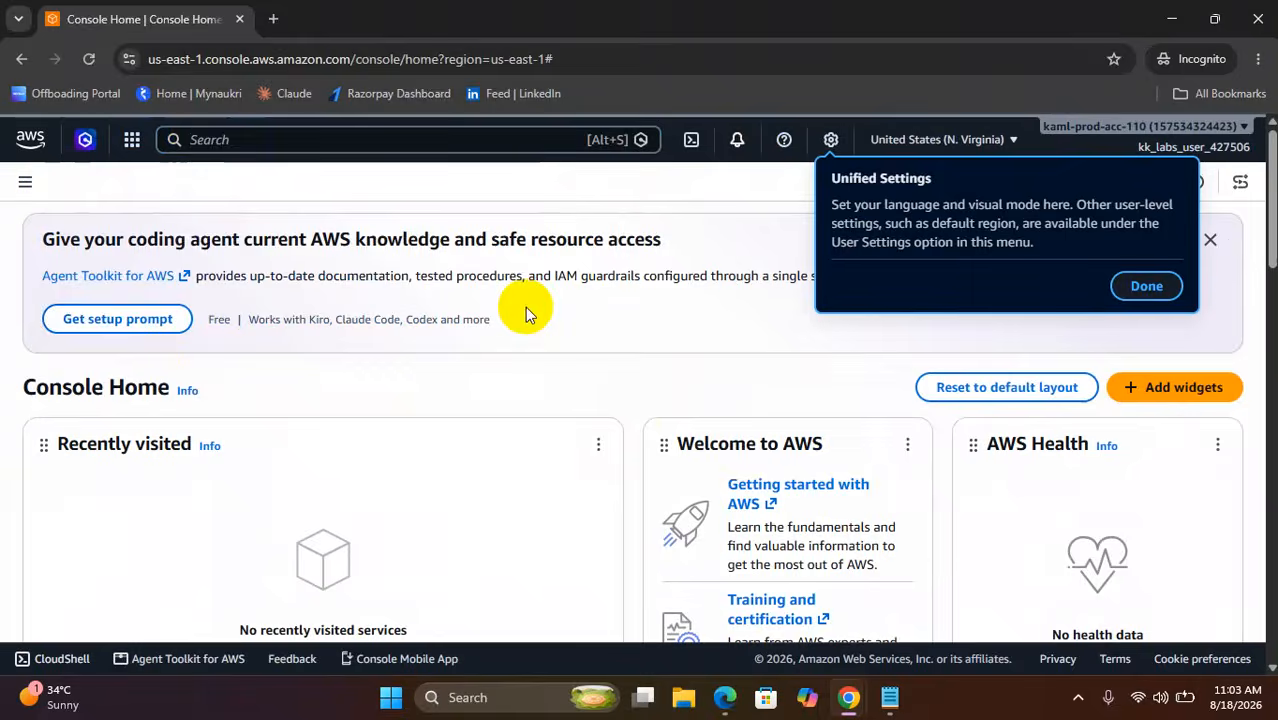
click(1146, 288)
Search the AWS services for ec2, open EC2, and start launching a new instance.
click(314, 143)
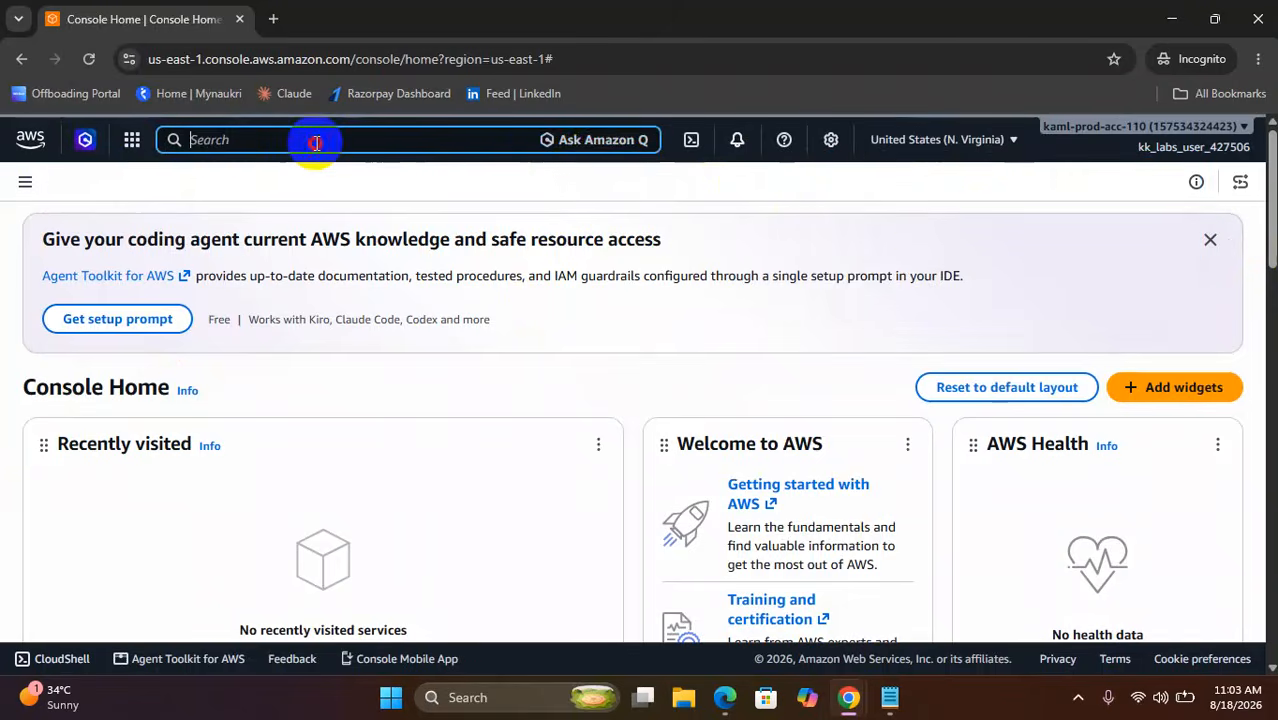
text(ec2)
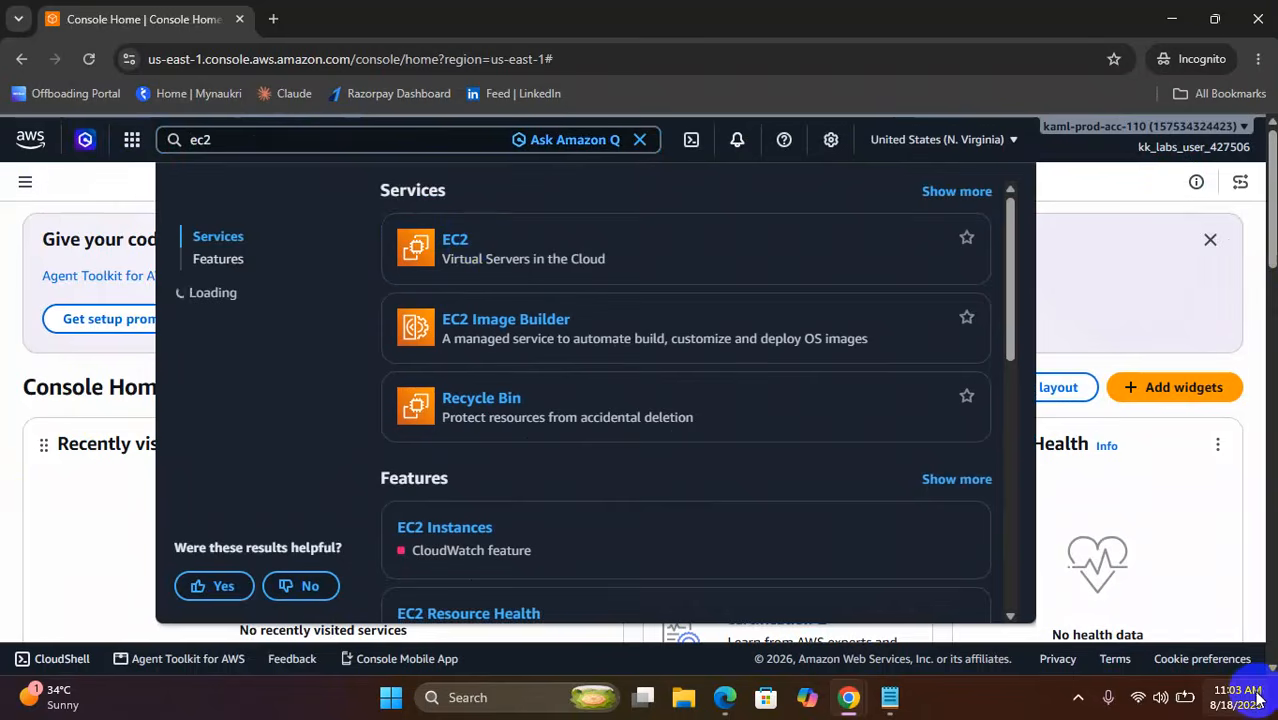
mouse_move(450, 248)
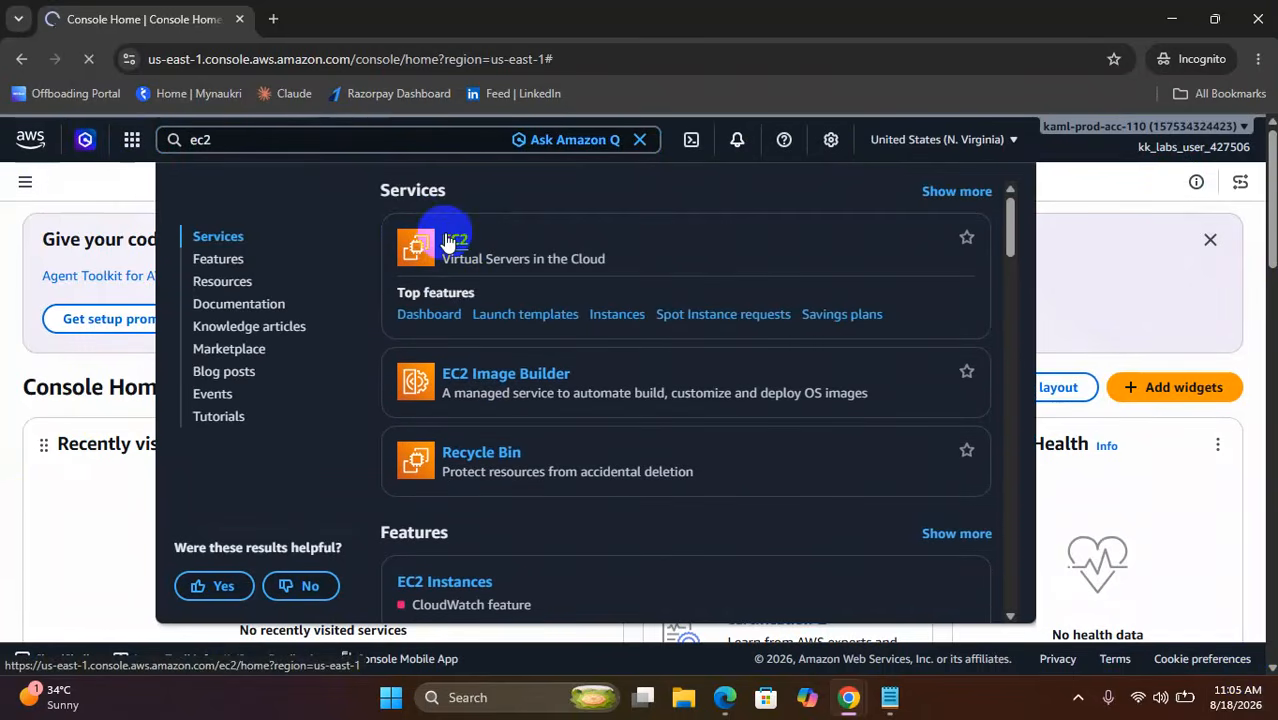
click(448, 243)
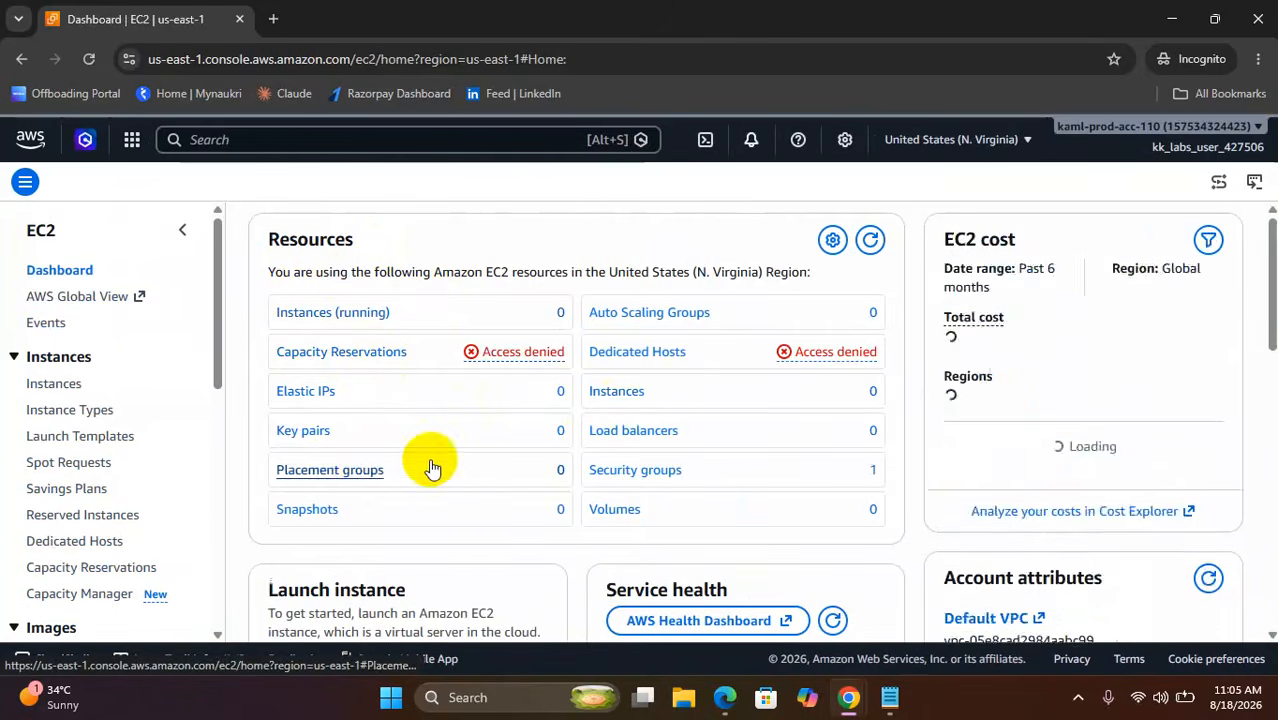
scroll(434, 466, down, 4)
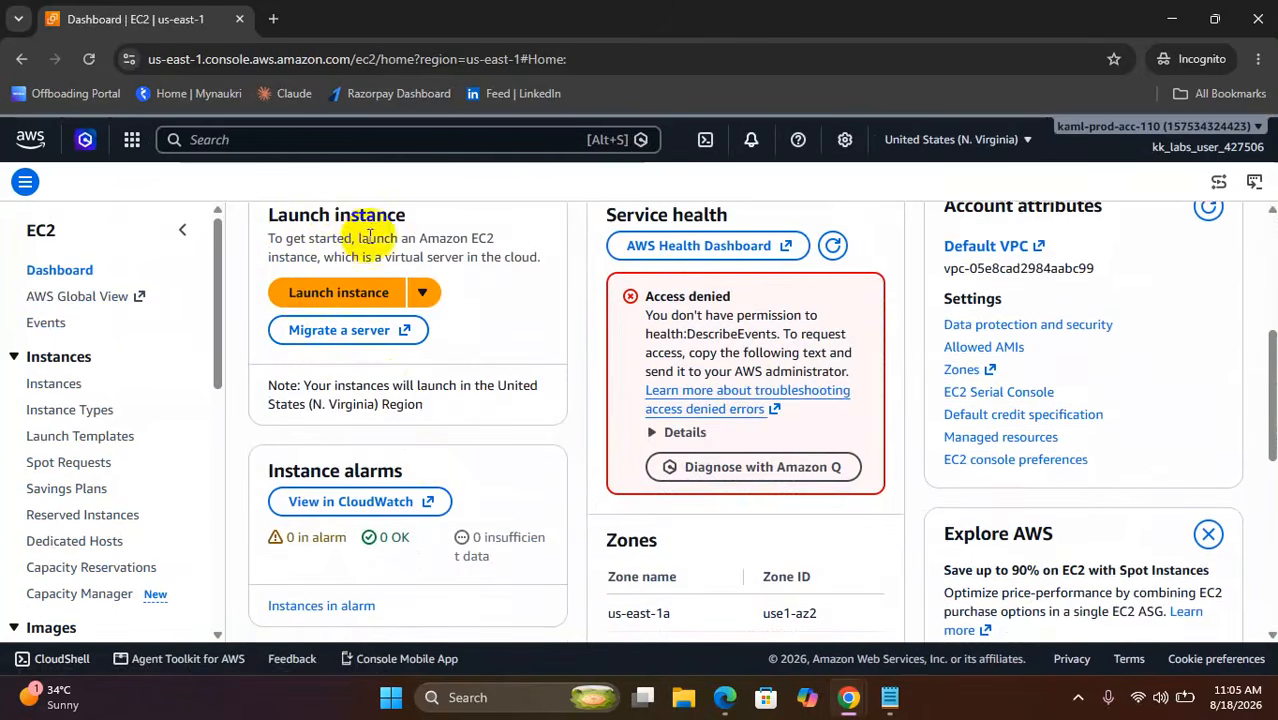
click(341, 297)
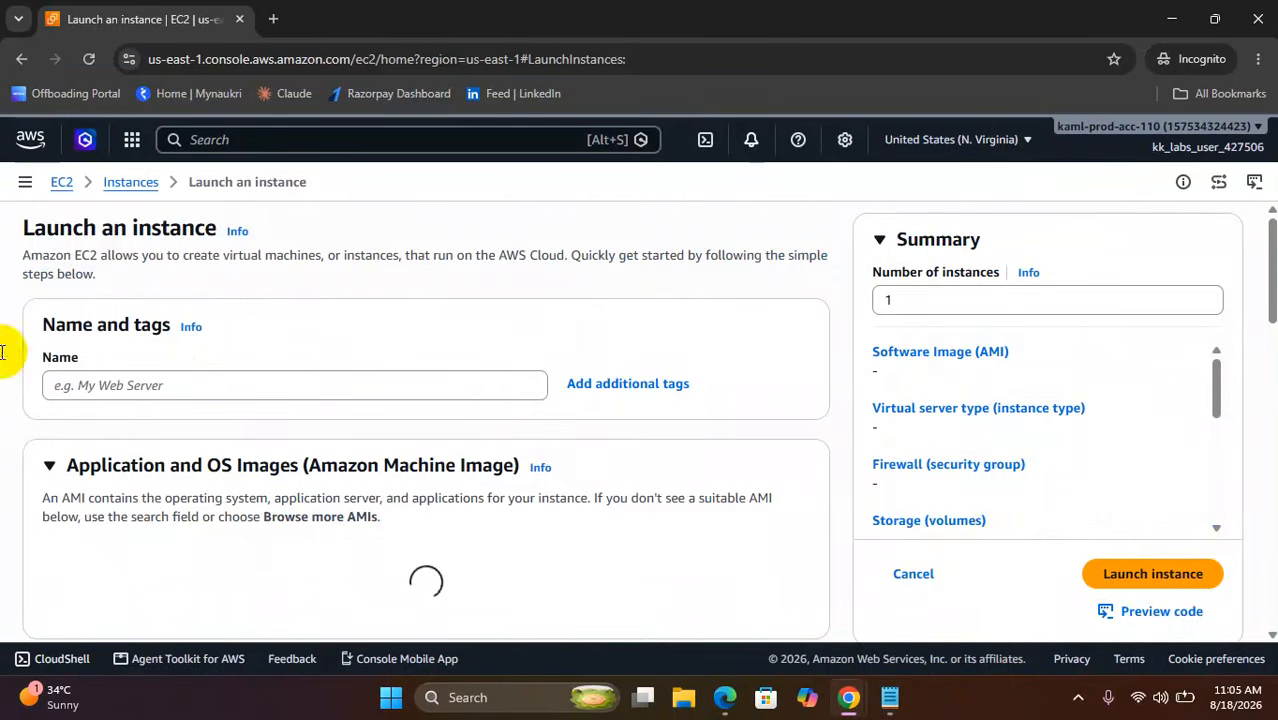
Copy the instance name devops-ec2 from the Notepad notes and enter it as the name of the new EC2 instance.
click(120, 387)
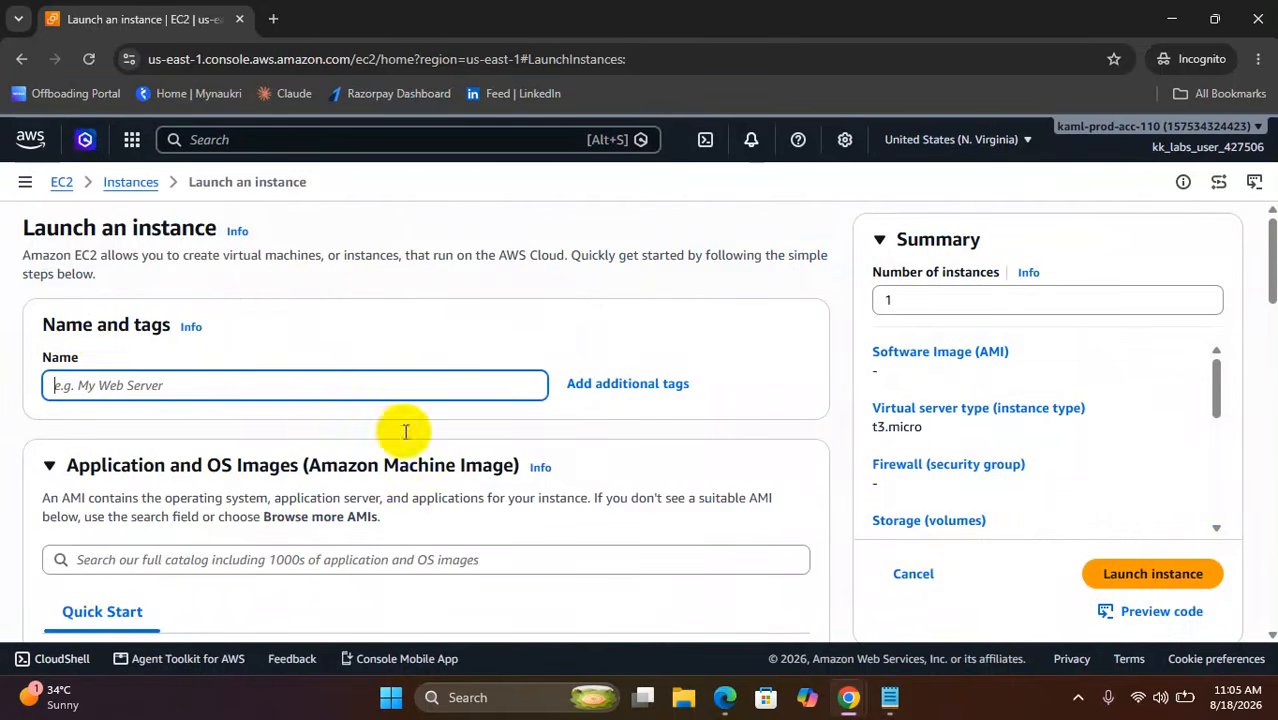
click(889, 697)
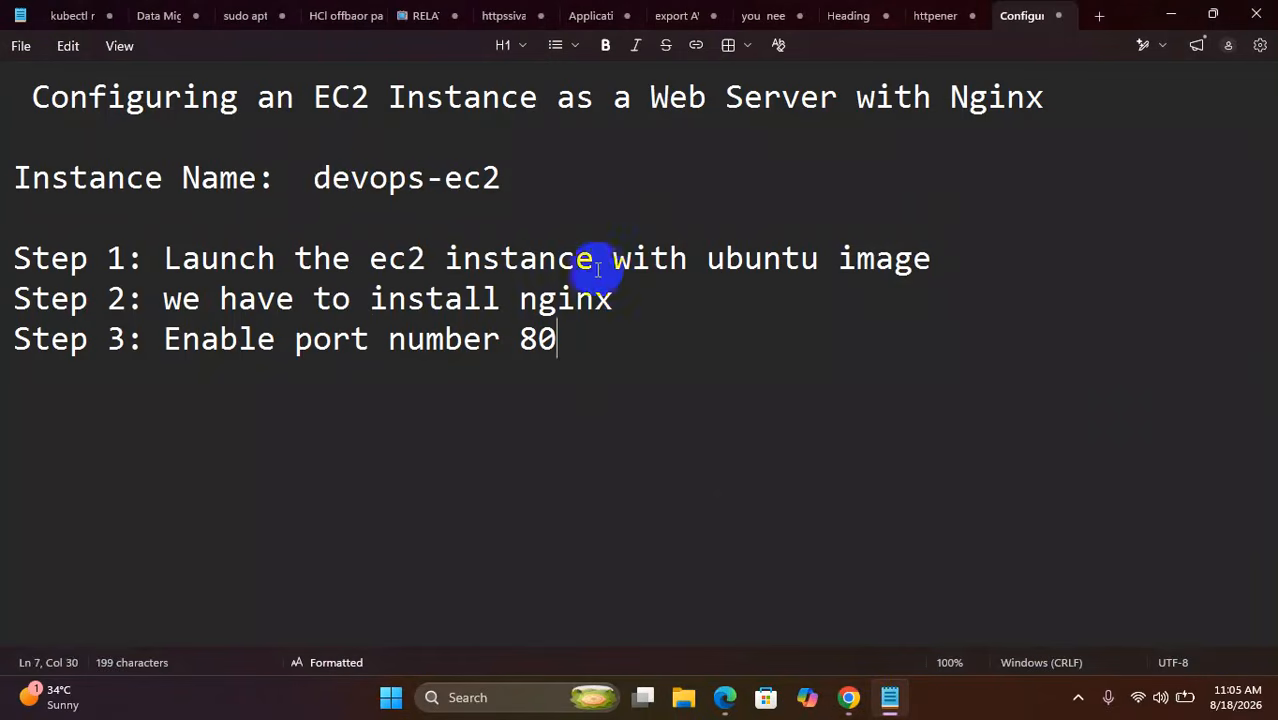
drag(314, 177, 497, 185)
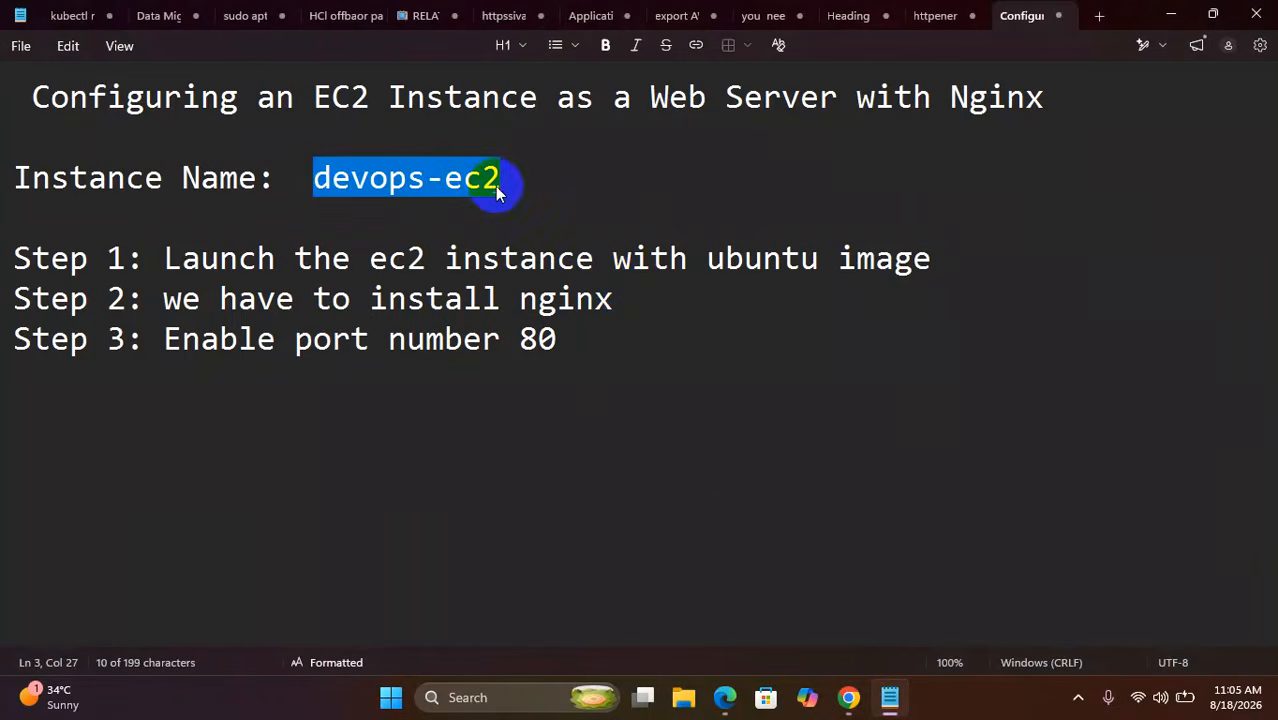
right_click(497, 187)
click(591, 205)
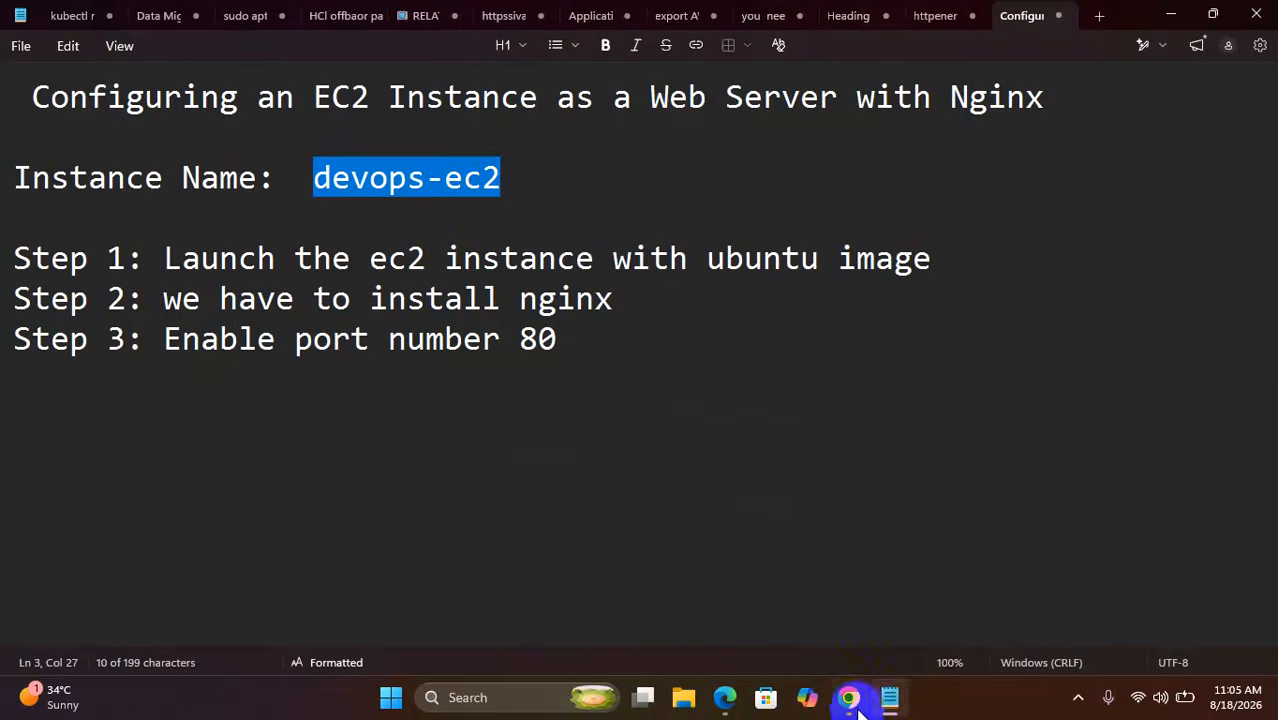
mouse_move(850, 700)
click(890, 650)
click(156, 380)
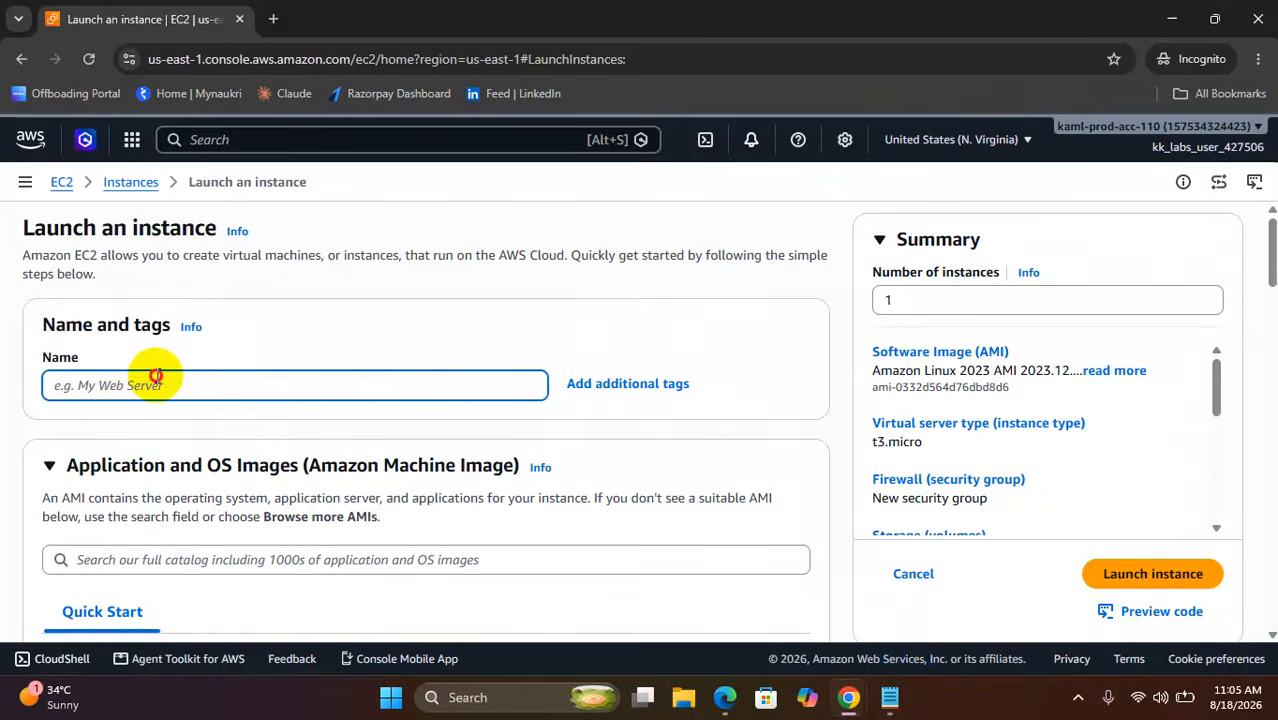
key(ctrl+v)
Choose Ubuntu as the operating system image for the instance.
scroll(157, 376, down, 3)
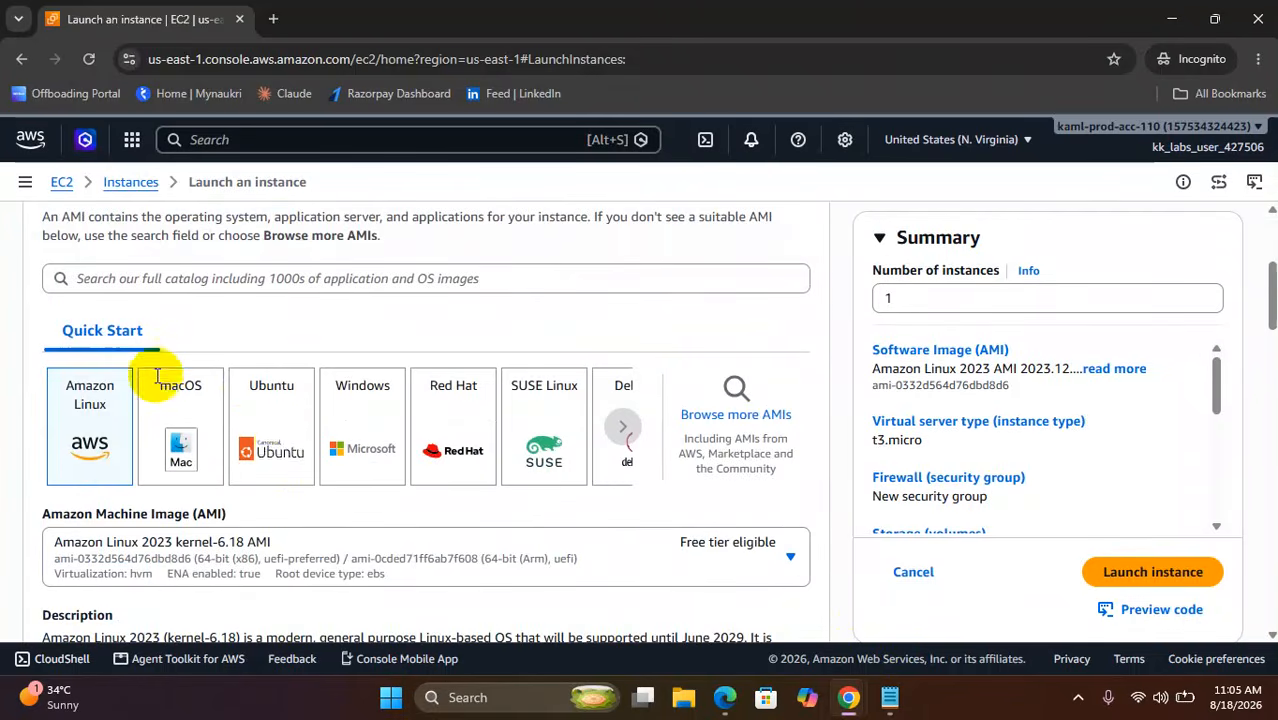
click(285, 449)
click(285, 448)
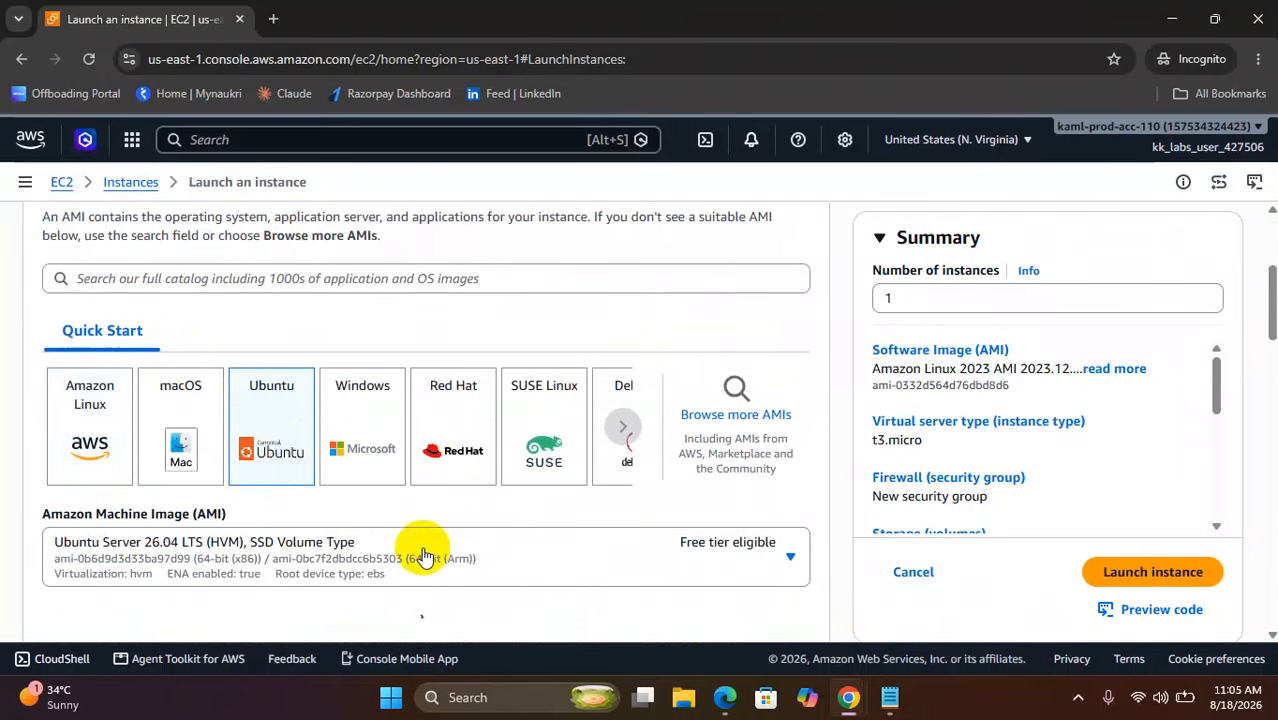
Change the machine image to Ubuntu Server 24.04 LTS (HVM), SSD Volume Type and accept the resulting settings changes.
click(561, 512)
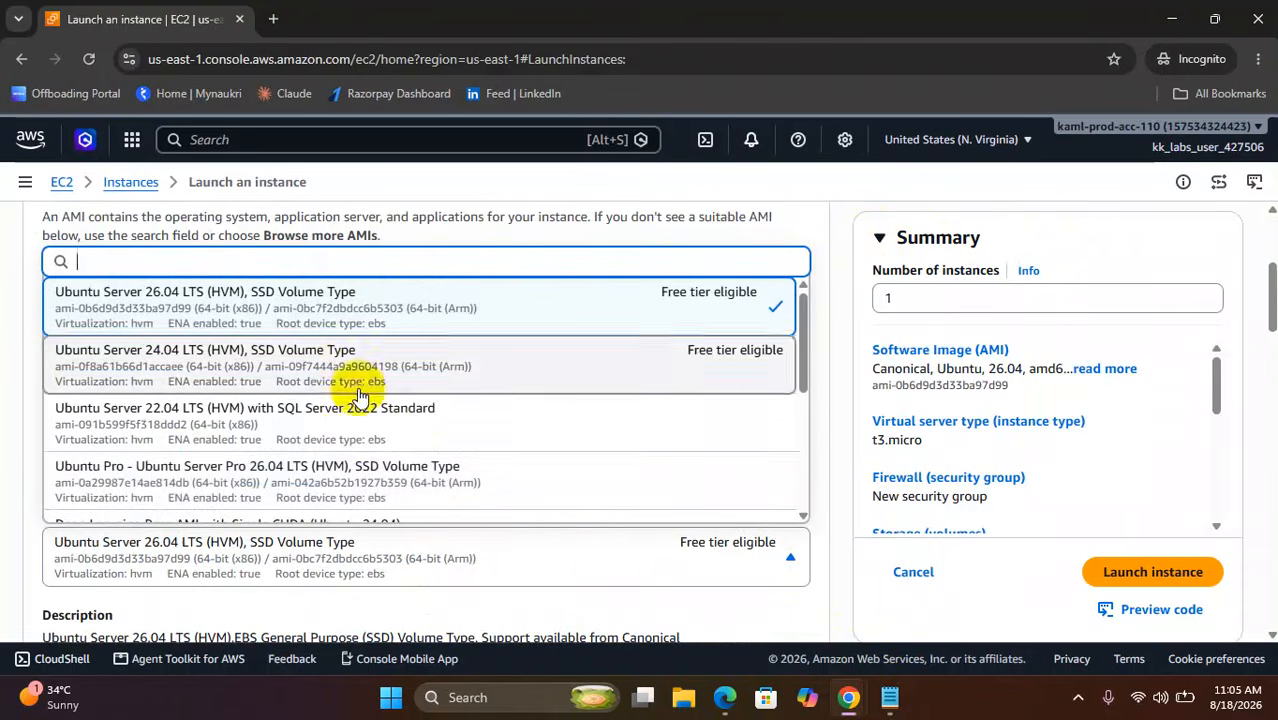
scroll(340, 390, down, 3)
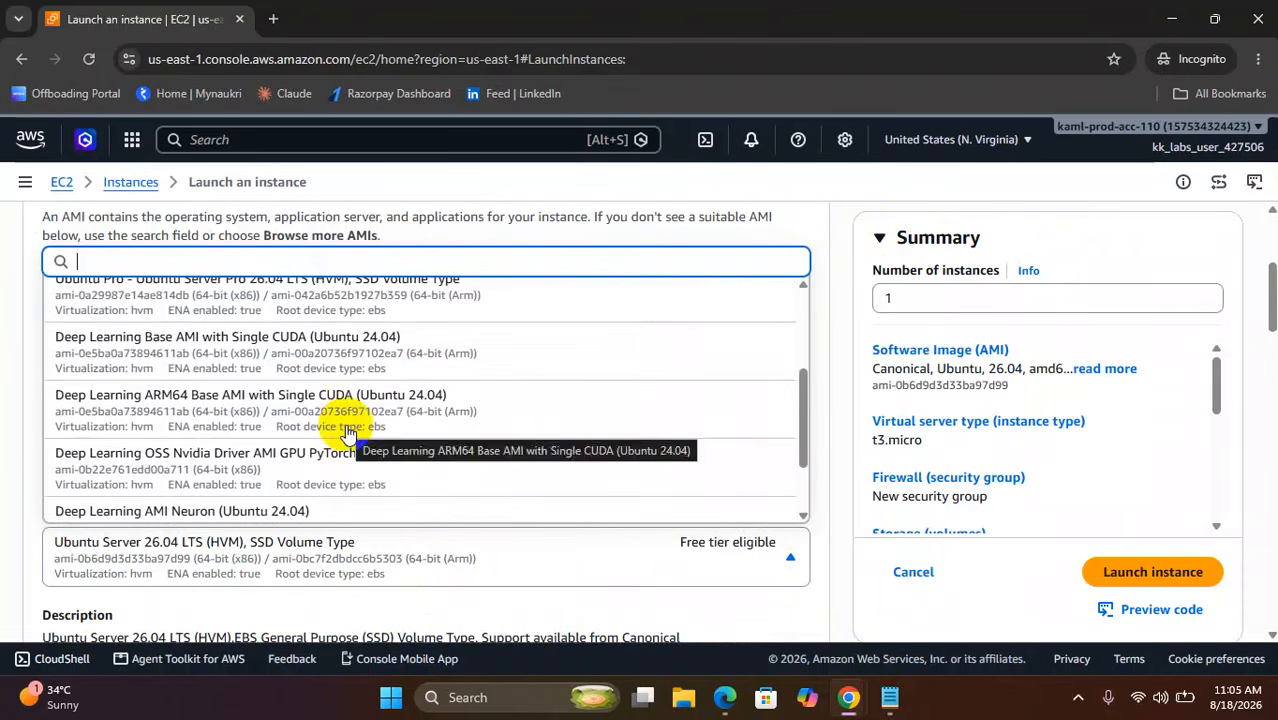
scroll(685, 315, up, 3)
scroll(659, 335, down, 3)
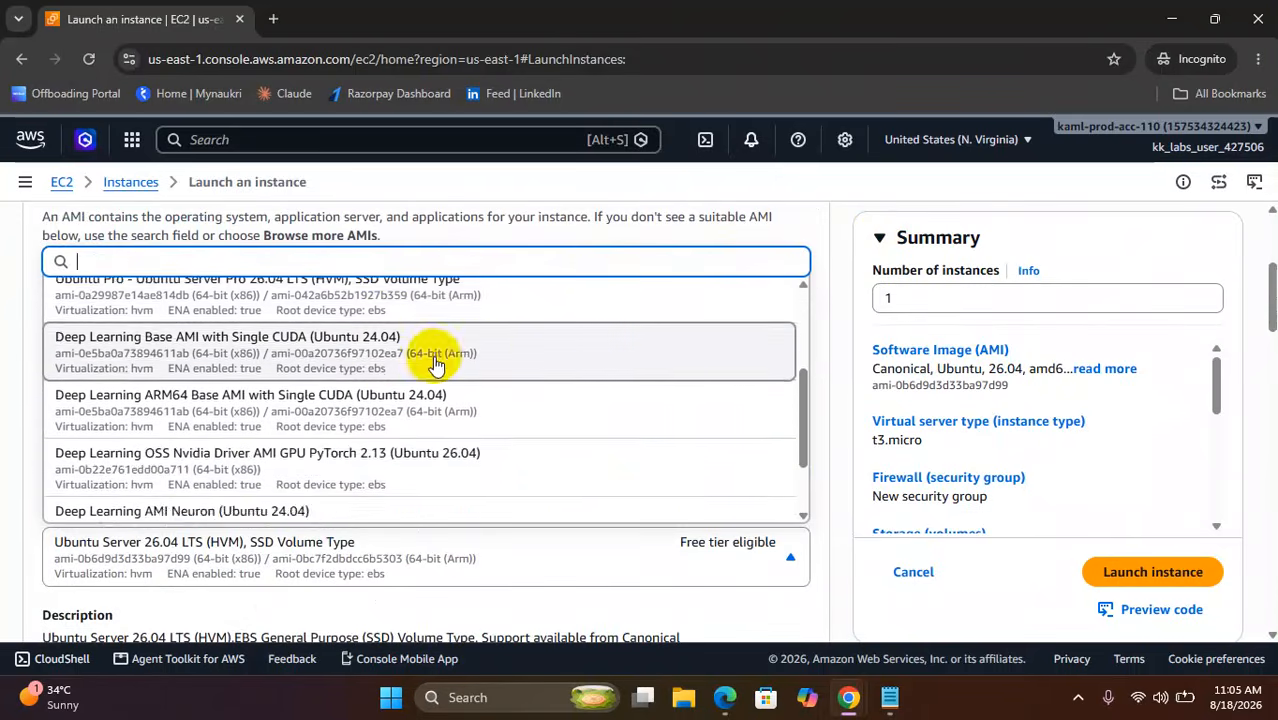
scroll(410, 365, up, 1)
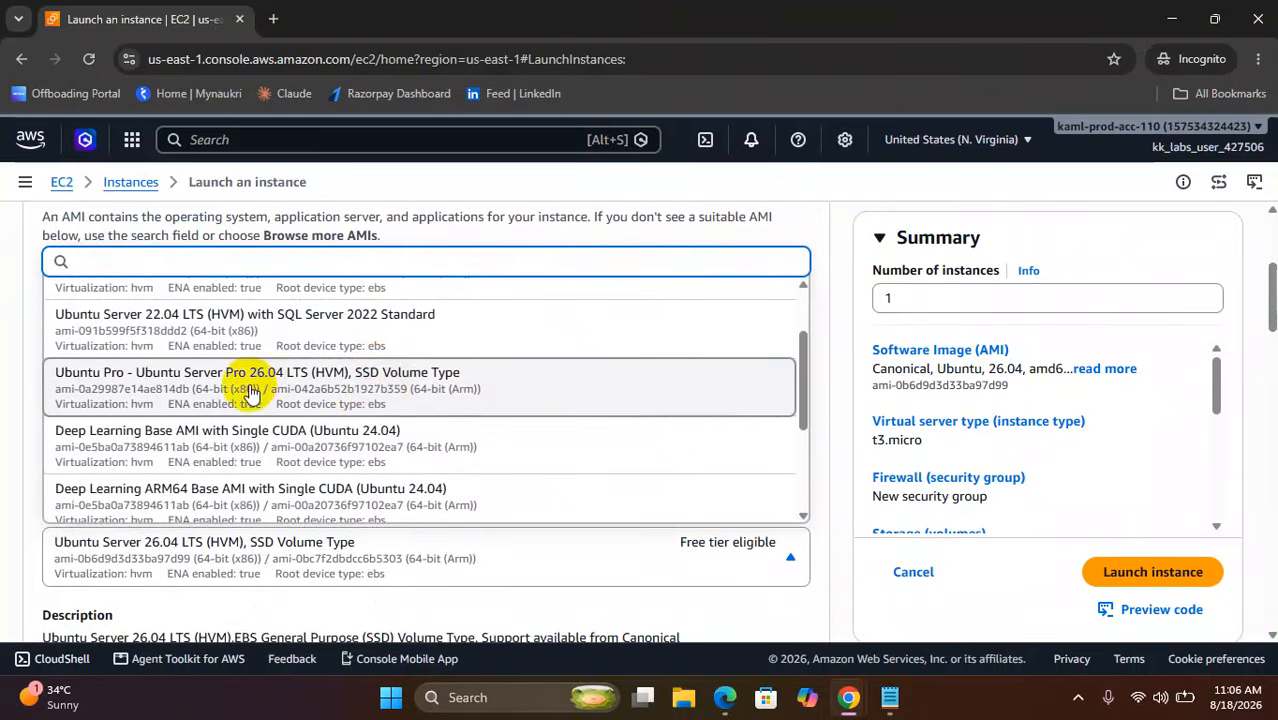
scroll(290, 415, up, 3)
scroll(300, 420, up, 2)
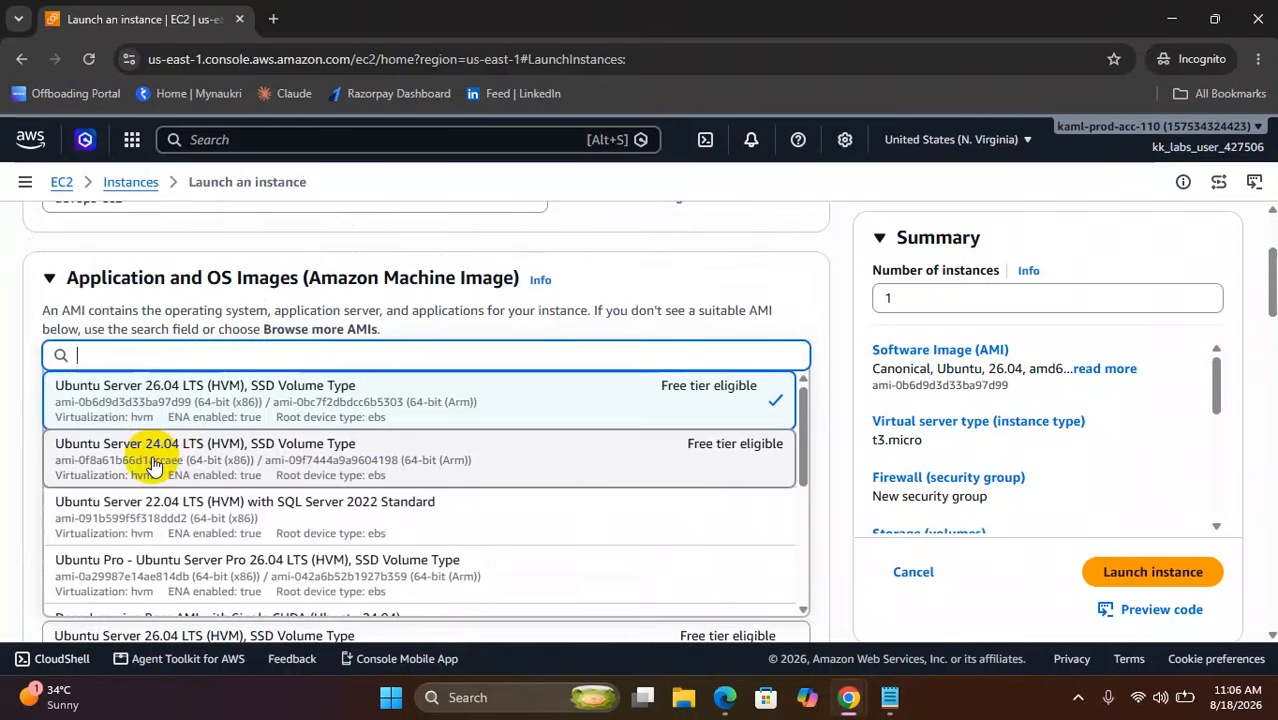
click(578, 482)
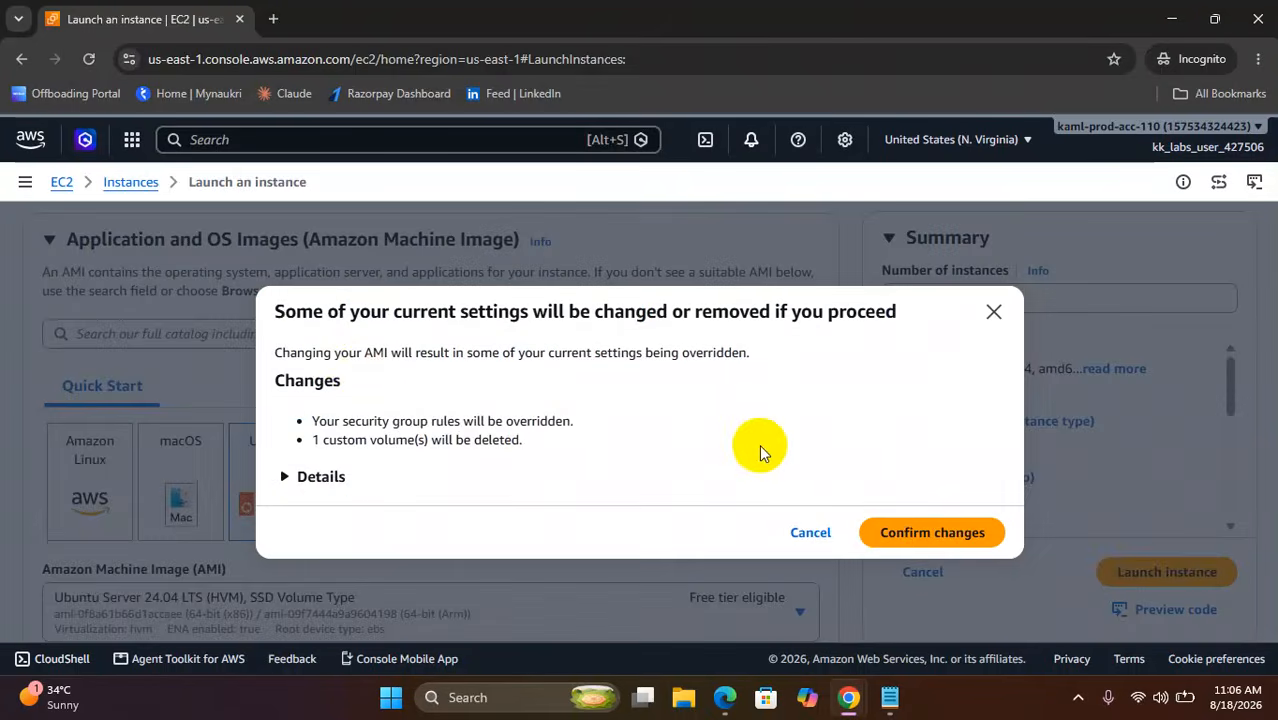
click(935, 531)
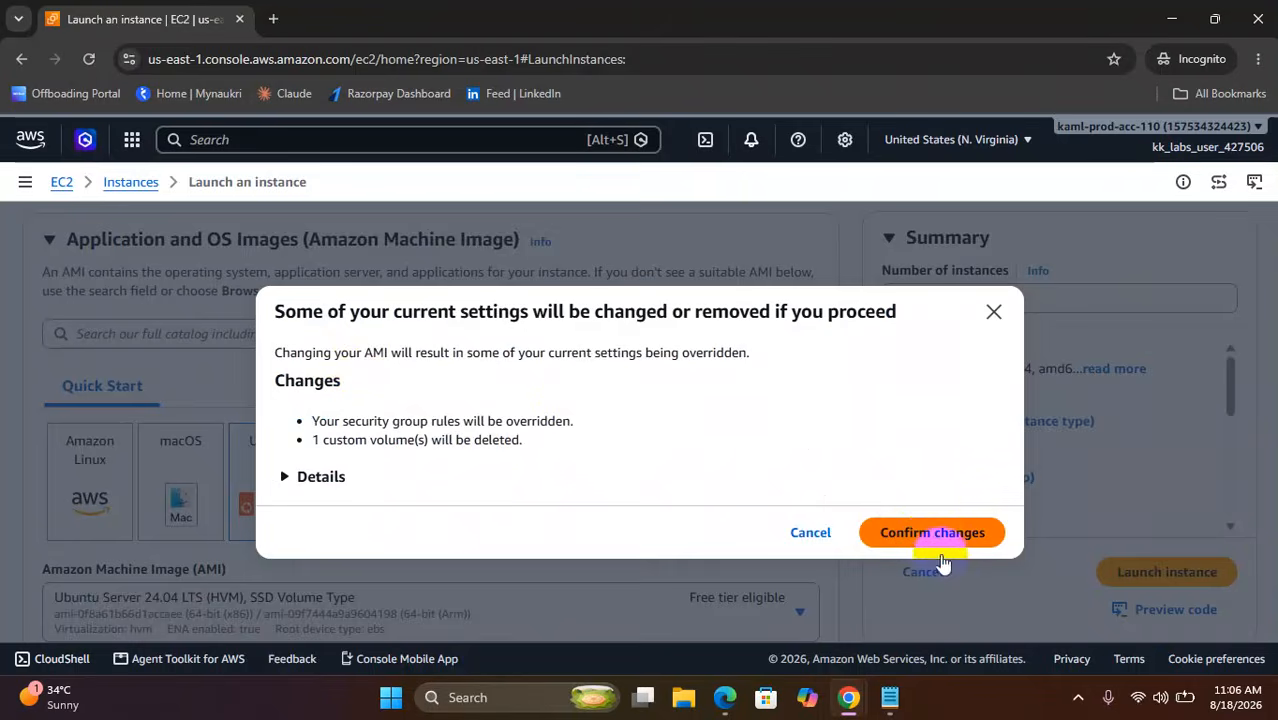
click(936, 535)
click(934, 532)
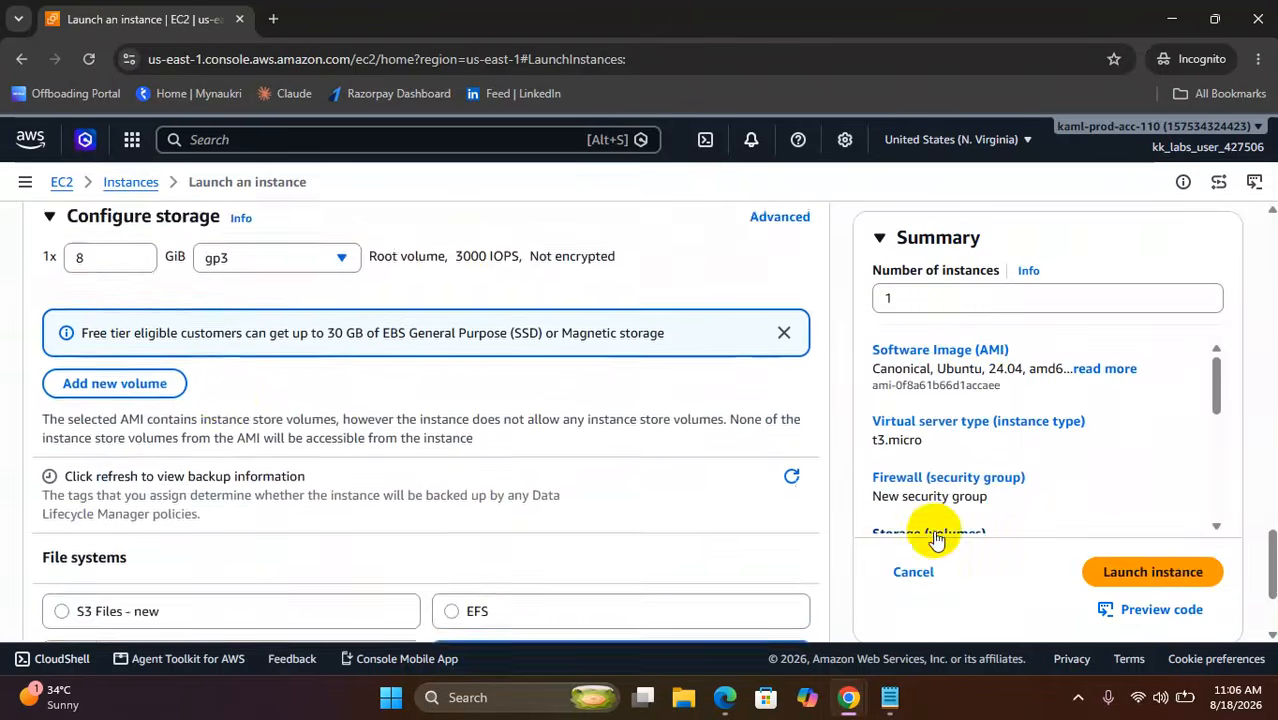
Use an existing security group for the instance's firewall and assign the default group.
scroll(229, 382, up, 4)
scroll(229, 382, up, 3)
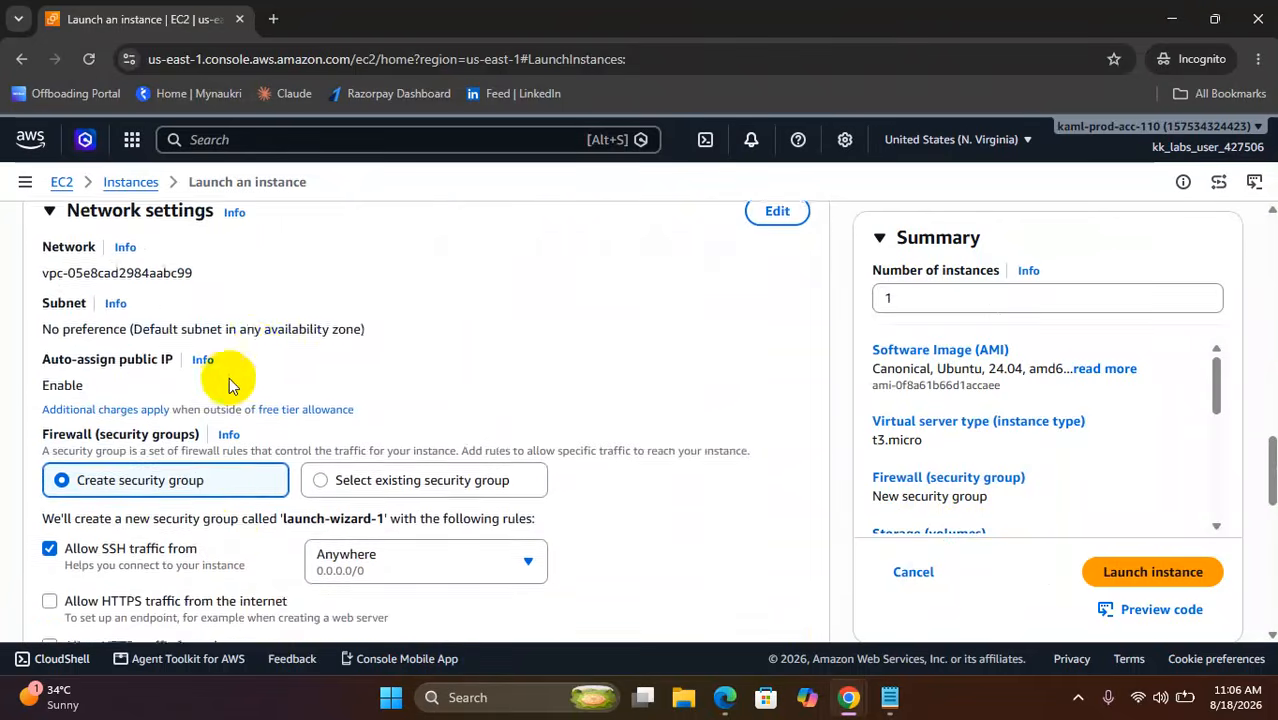
scroll(251, 390, down, 2)
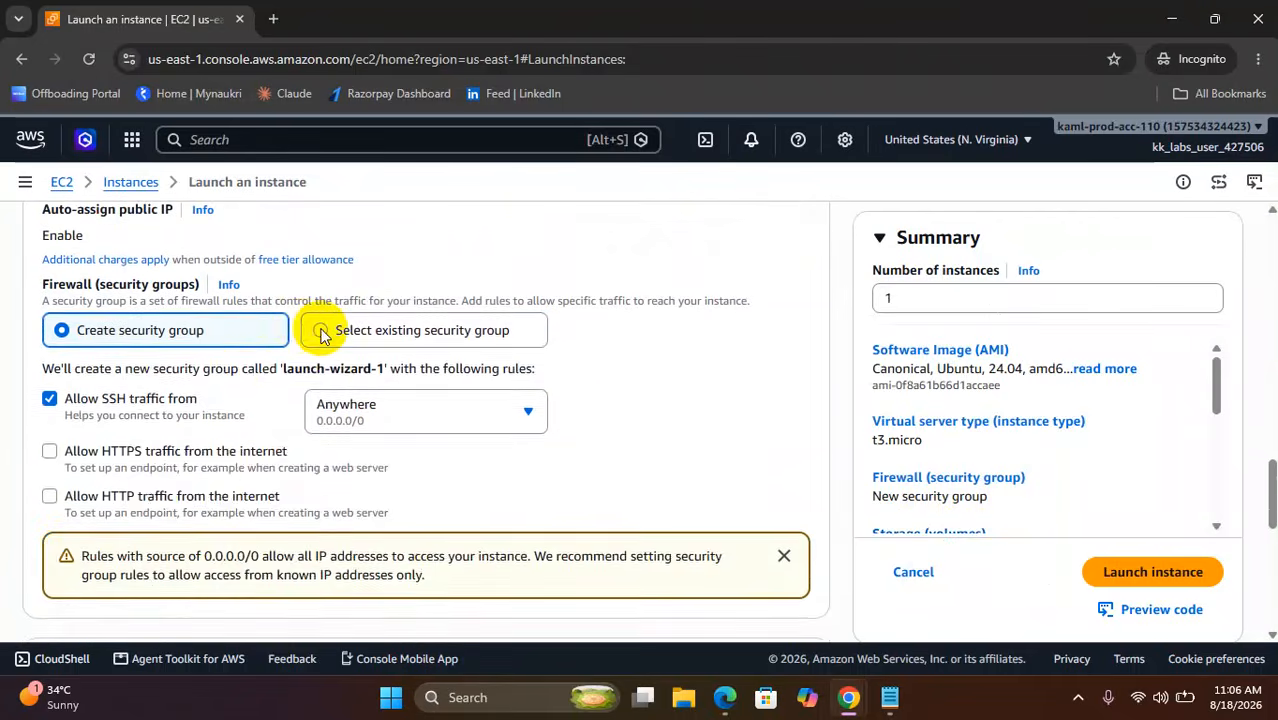
click(322, 335)
click(256, 393)
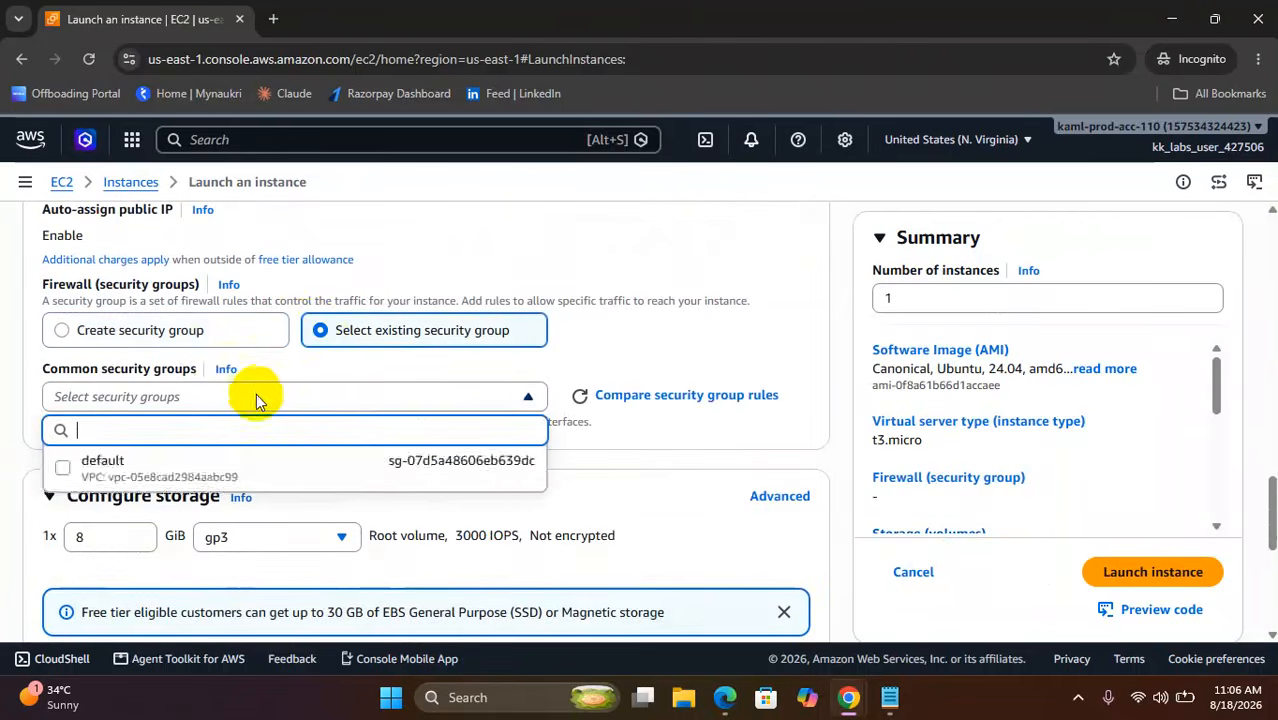
click(185, 468)
Review the security group, storage and remaining settings of the launch form.
scroll(648, 393, down, 1)
scroll(342, 342, down, 3)
scroll(294, 351, up, 3)
scroll(290, 349, down, 2)
scroll(290, 349, down, 2)
scroll(290, 349, up, 3)
scroll(290, 349, down, 3)
scroll(993, 424, up, 4)
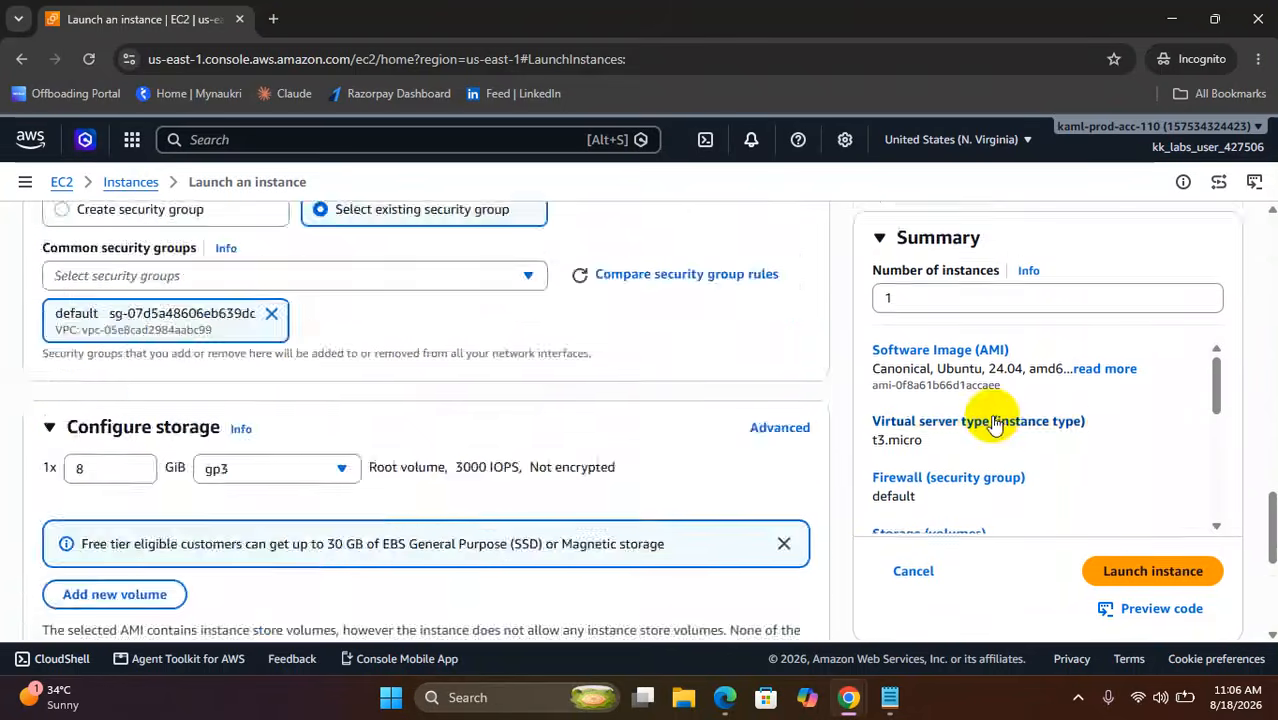
click(1163, 573)
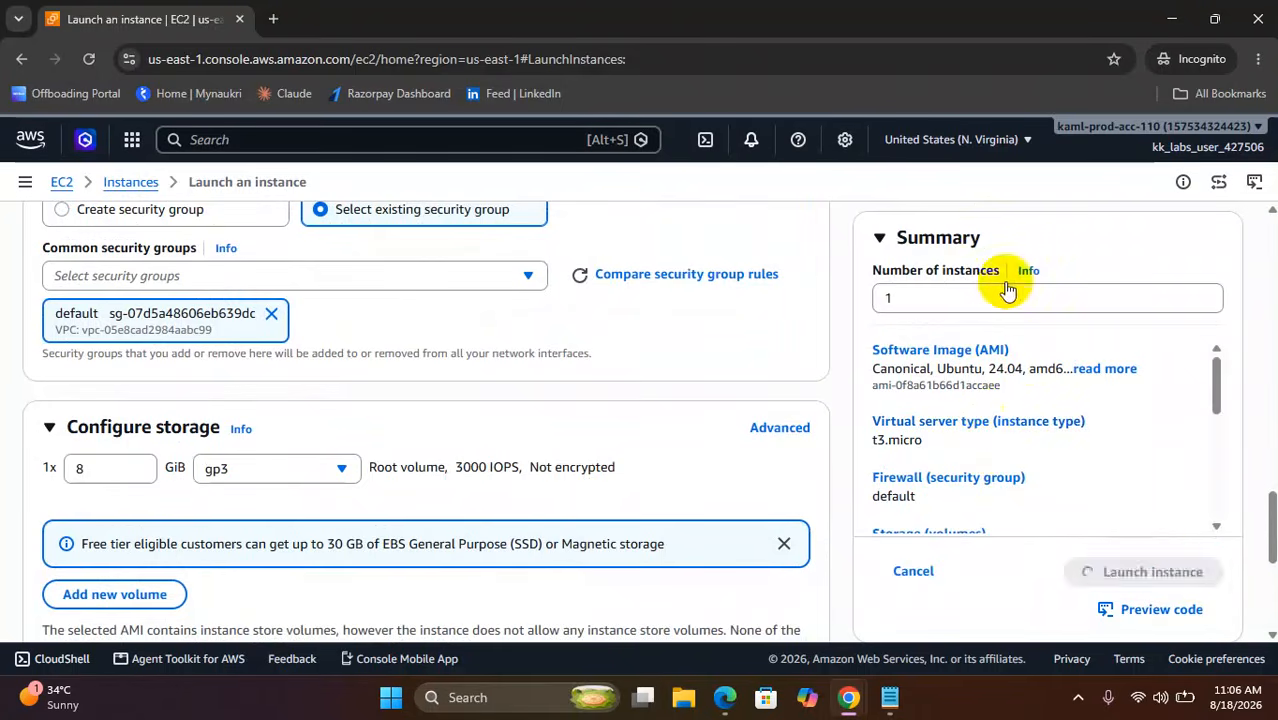
scroll(796, 375, down, 3)
scroll(796, 380, up, 3)
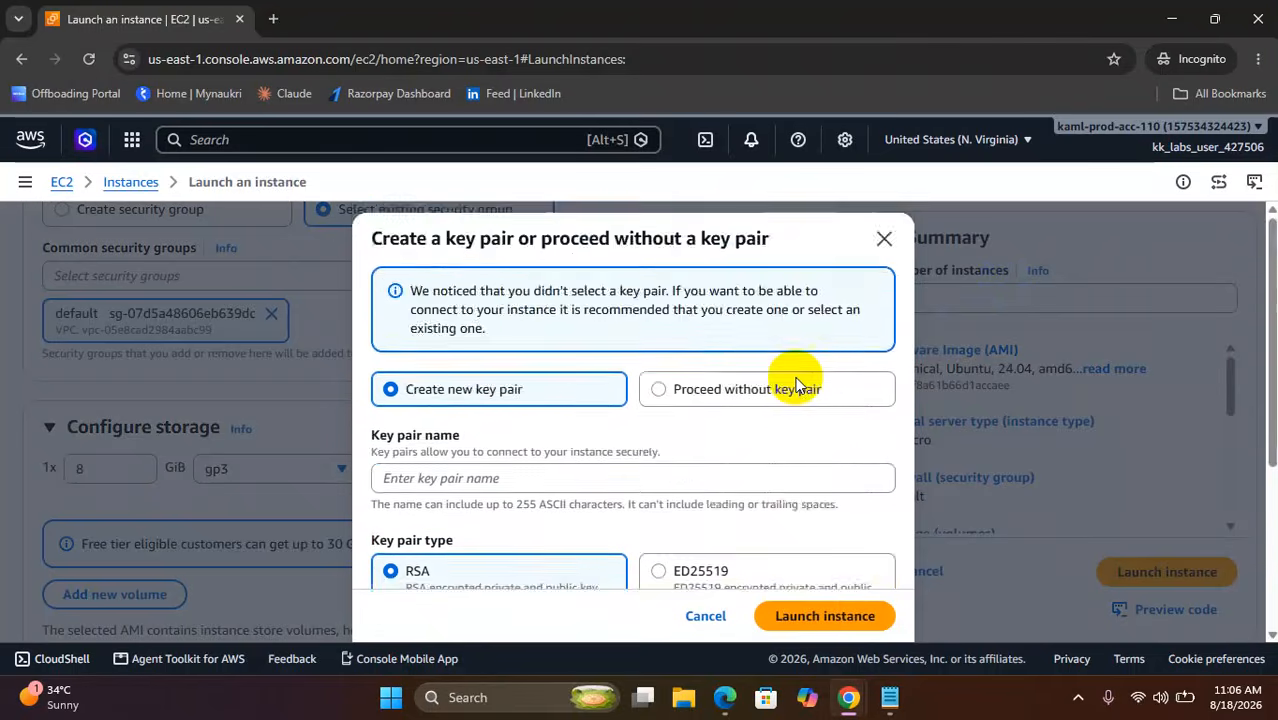
scroll(796, 387, down, 3)
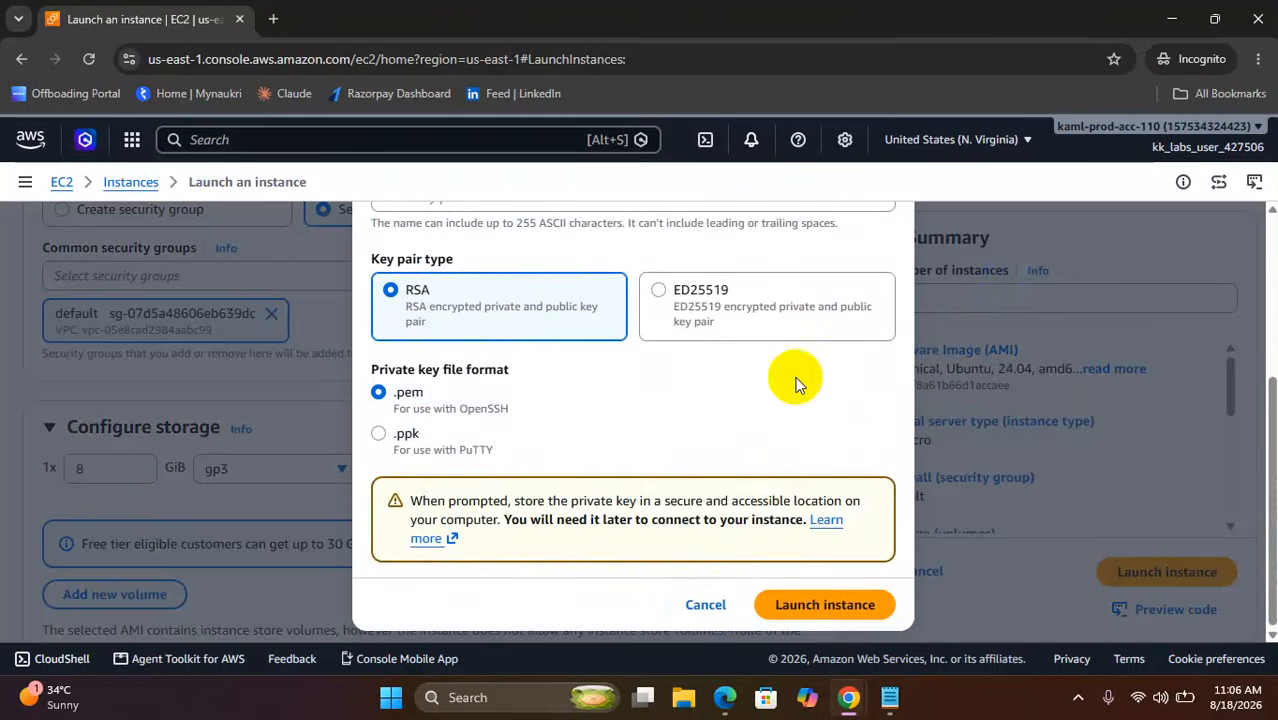
click(706, 604)
Create a new RSA key pair named devops-ec2 in .pem format for logging in to the instance.
scroll(358, 418, up, 10)
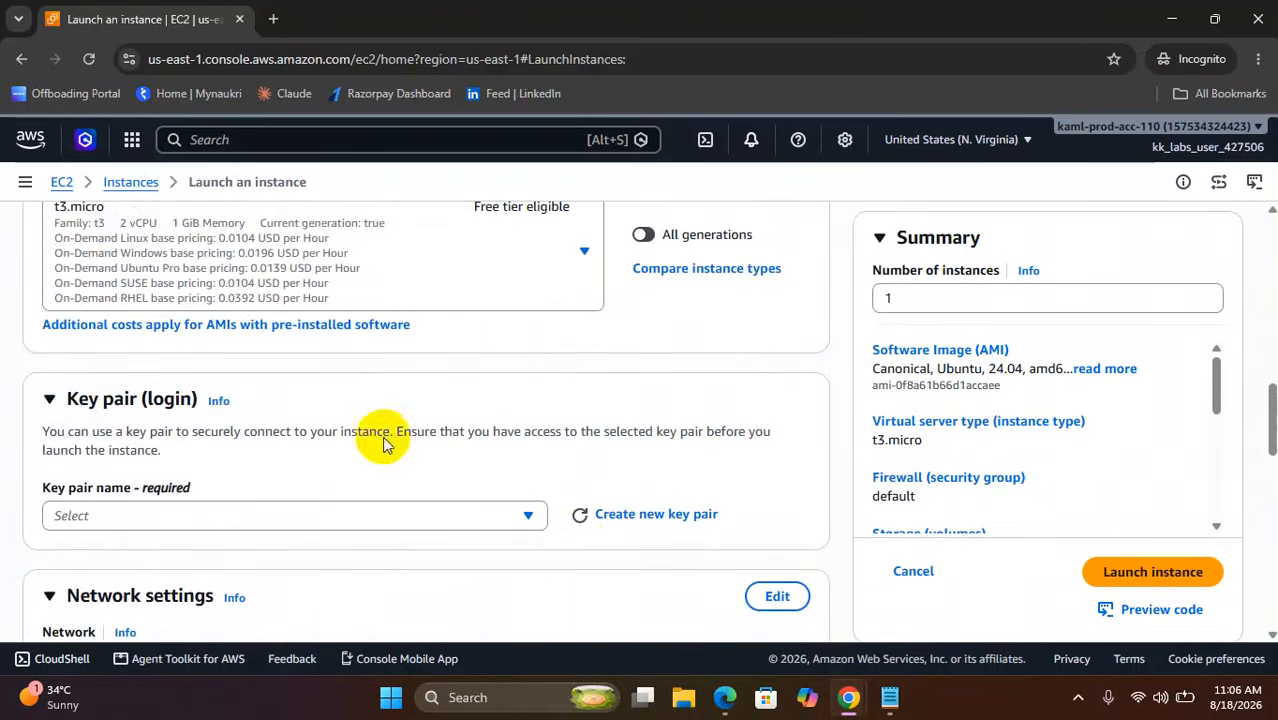
click(200, 516)
click(707, 468)
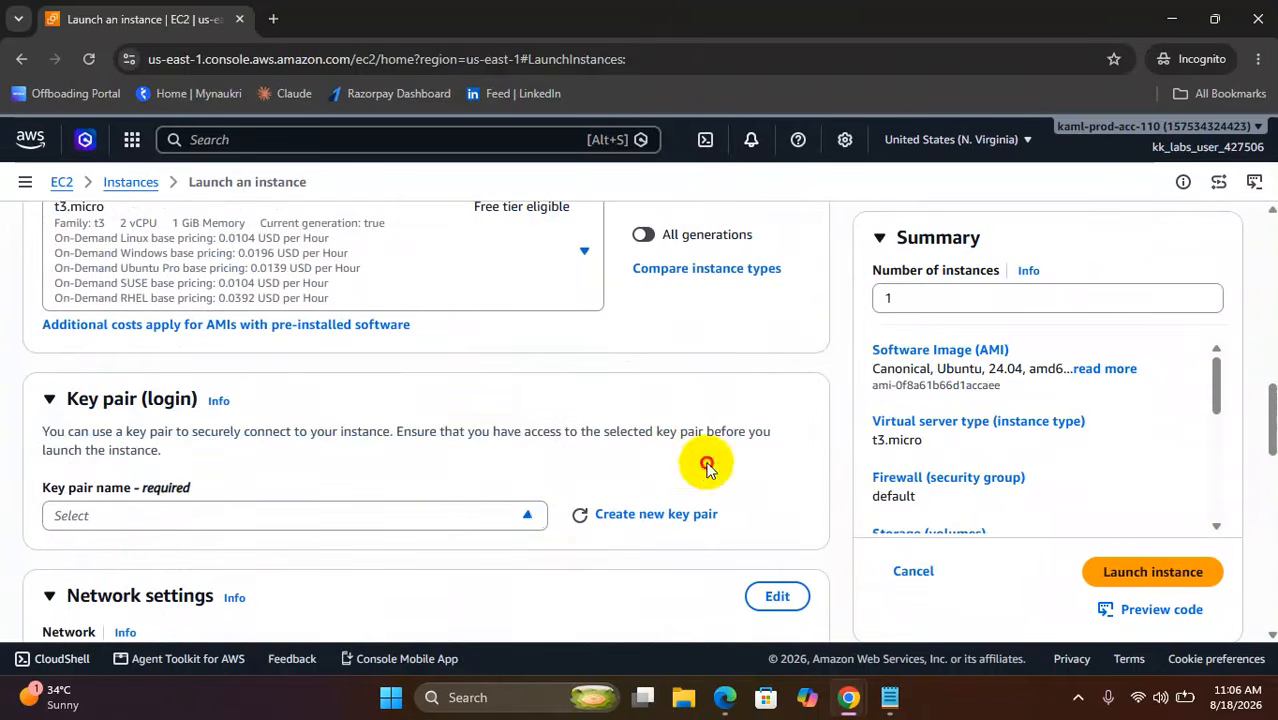
click(642, 522)
click(420, 316)
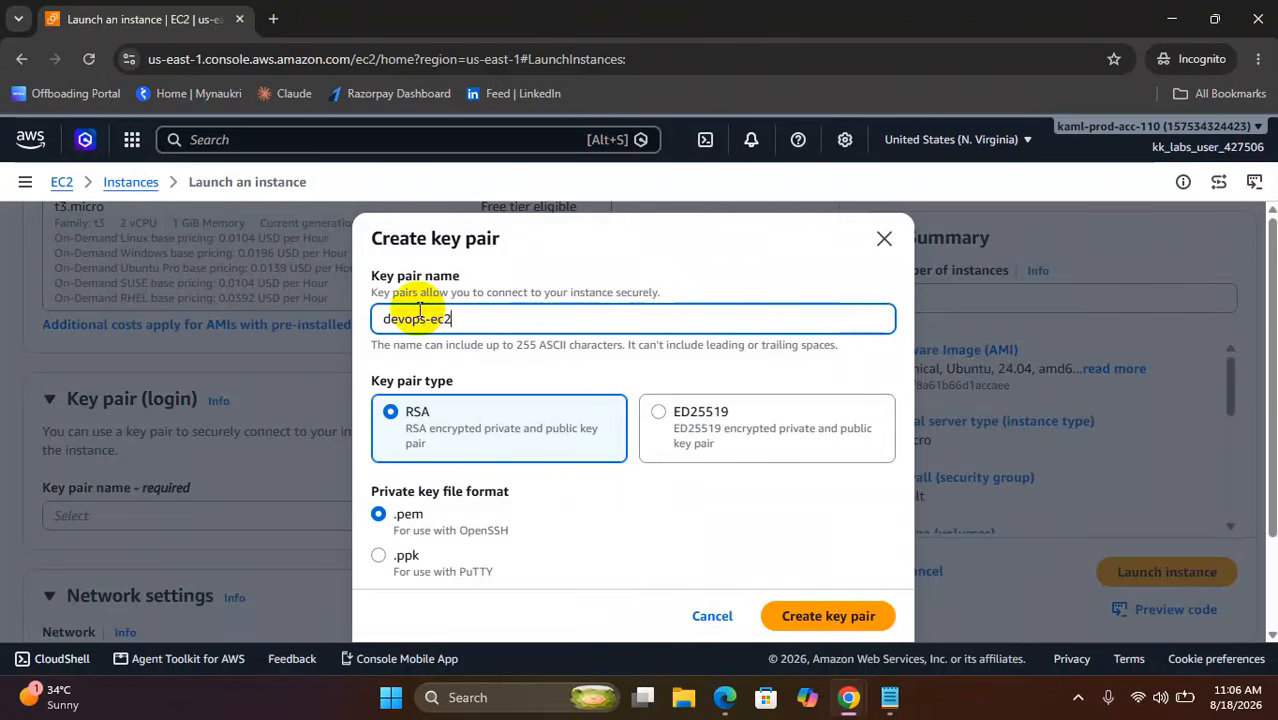
click(830, 622)
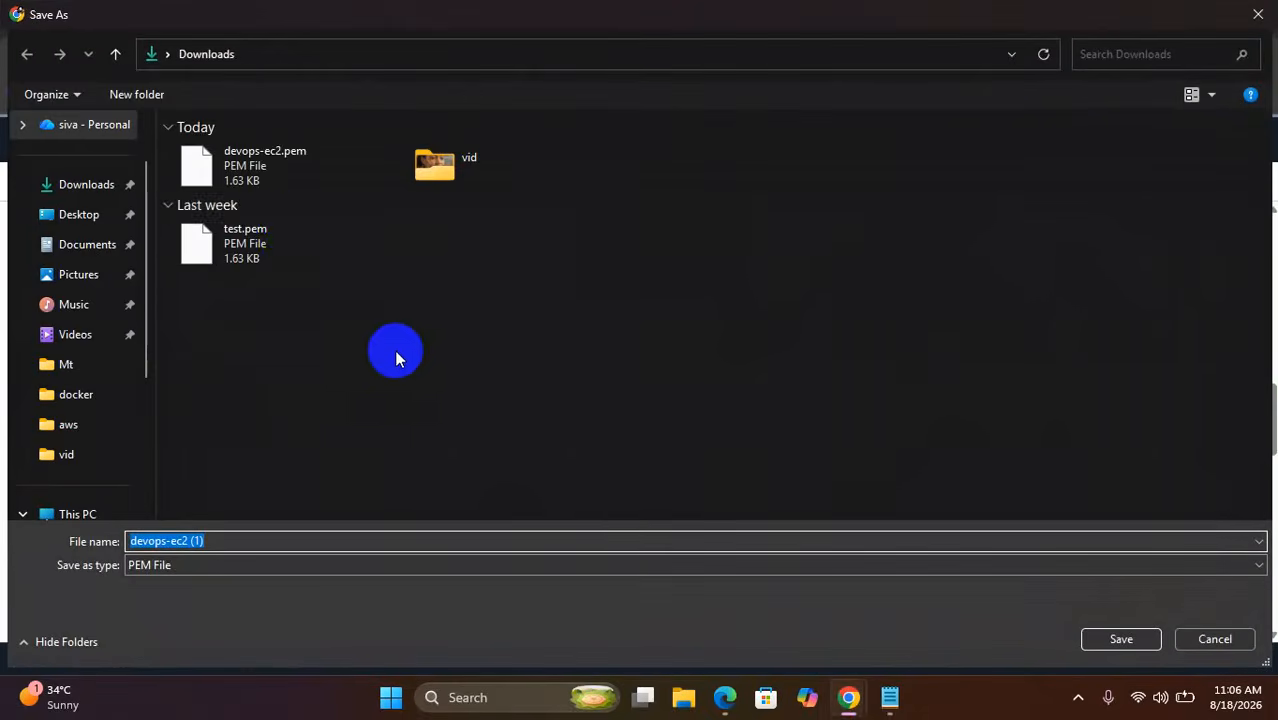
Save the private key file to Downloads as devops-ec2.pem, replacing the existing file.
click(238, 157)
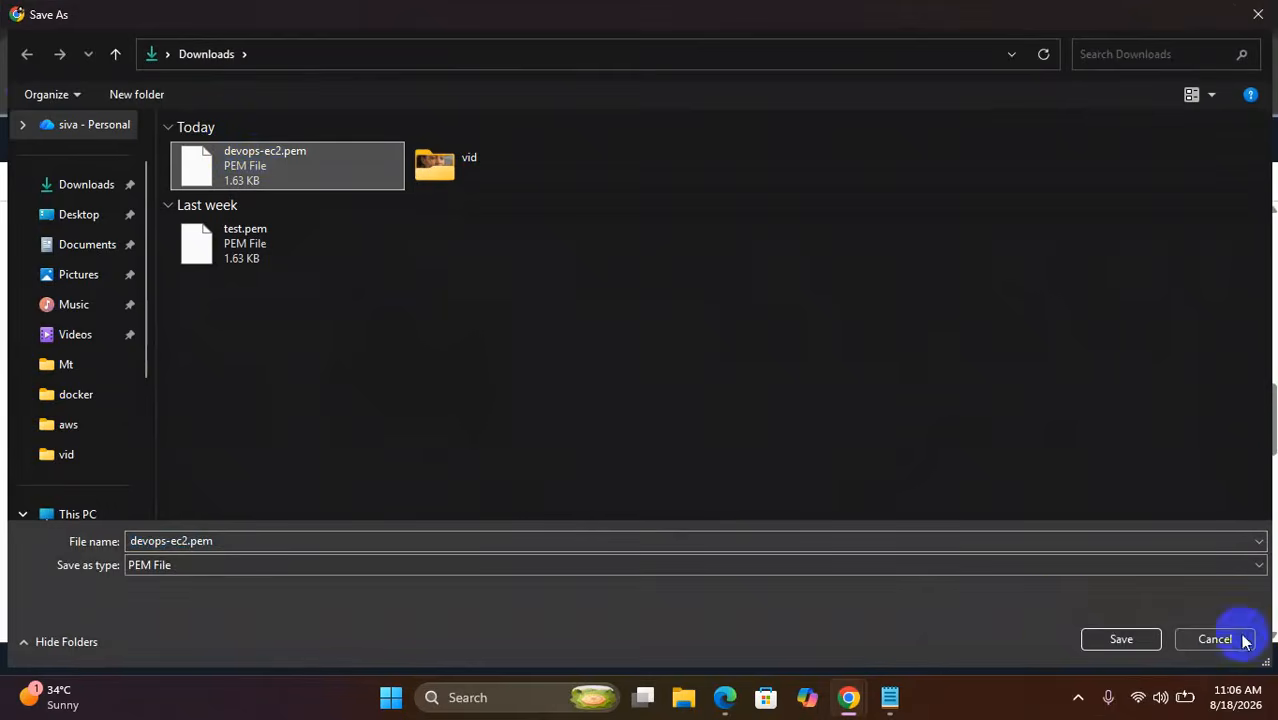
click(1118, 640)
click(688, 351)
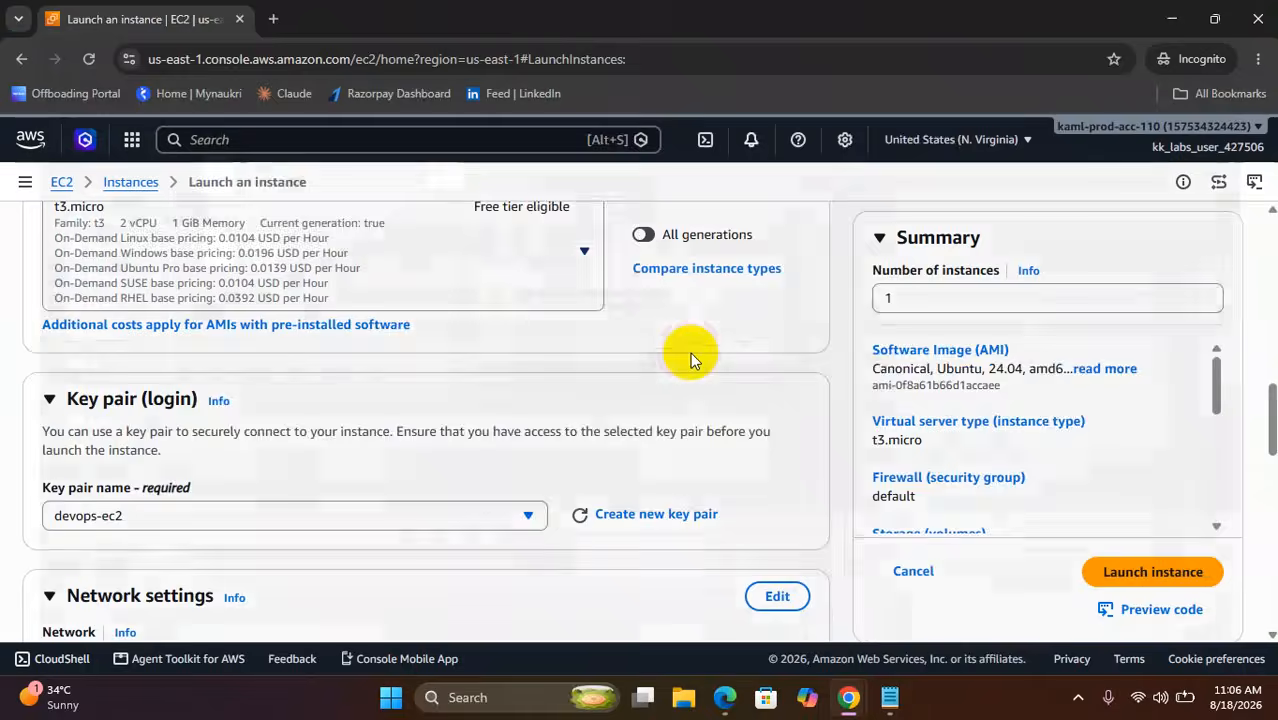
Expand the advanced details of the launch form and place the cursor in the empty User data field.
scroll(288, 378, up, 3)
scroll(288, 378, down, 10)
scroll(288, 378, down, 4)
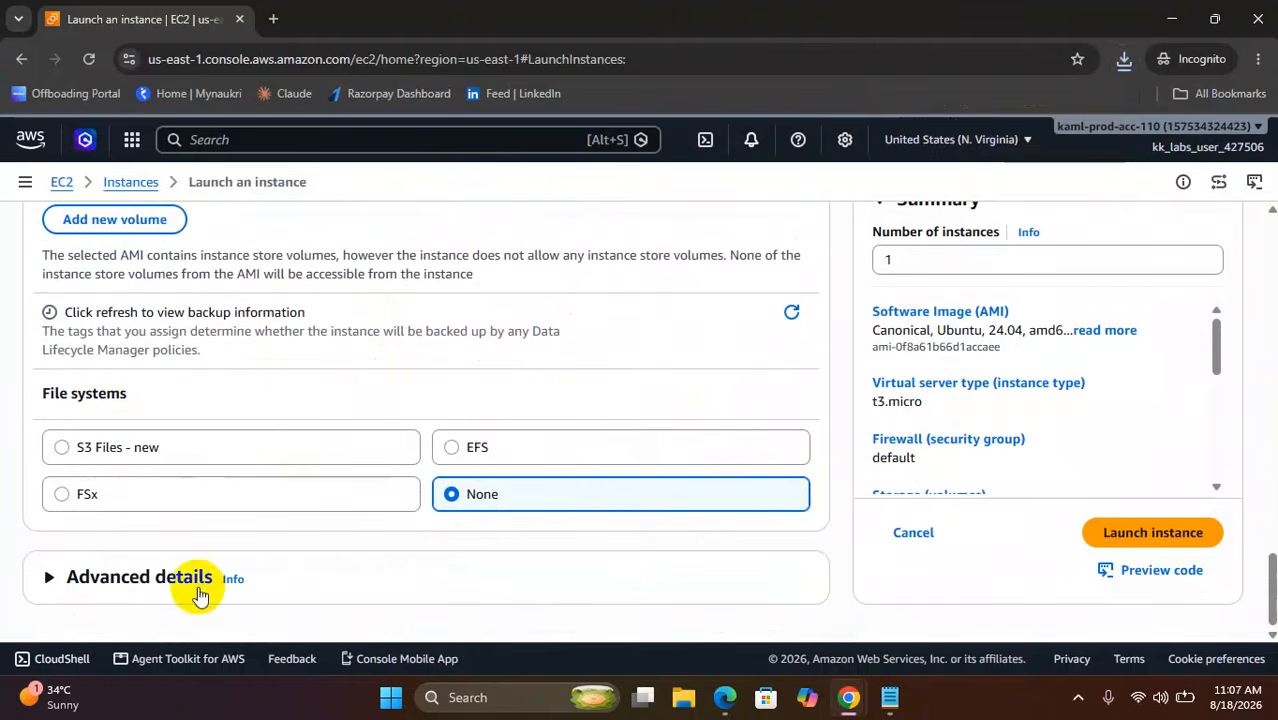
click(163, 573)
scroll(228, 528, down, 3)
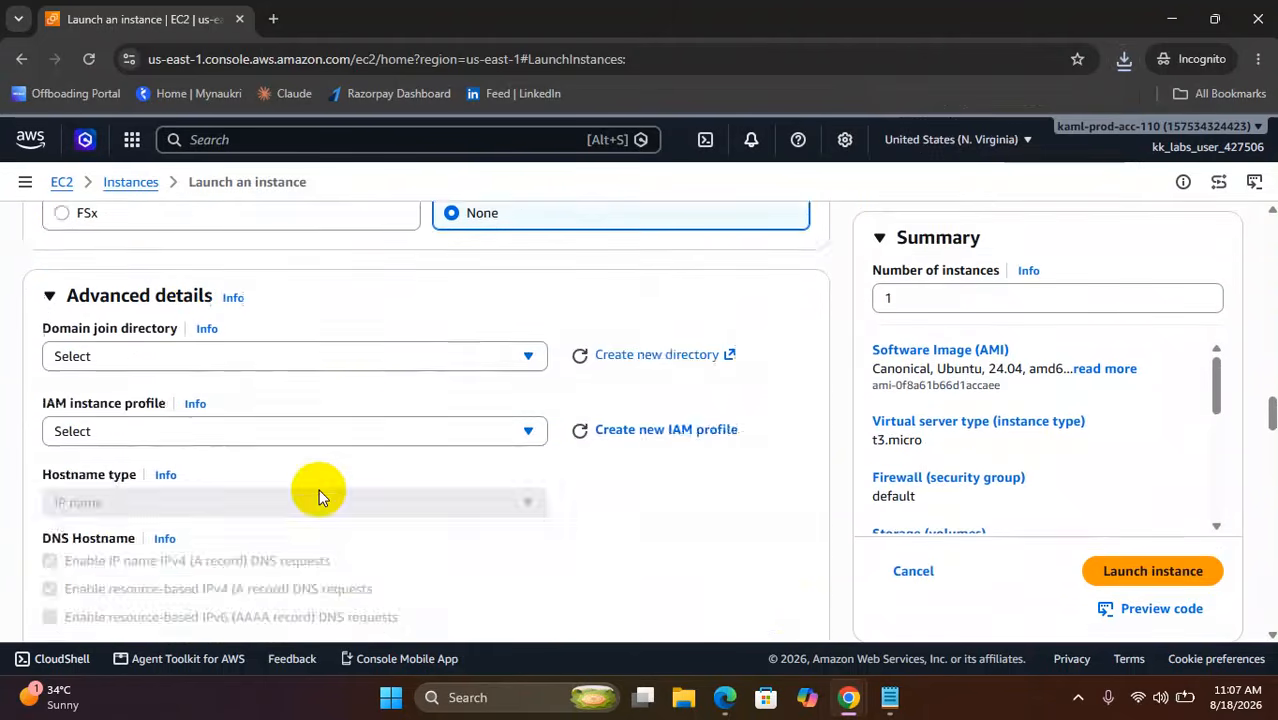
scroll(319, 489, down, 9)
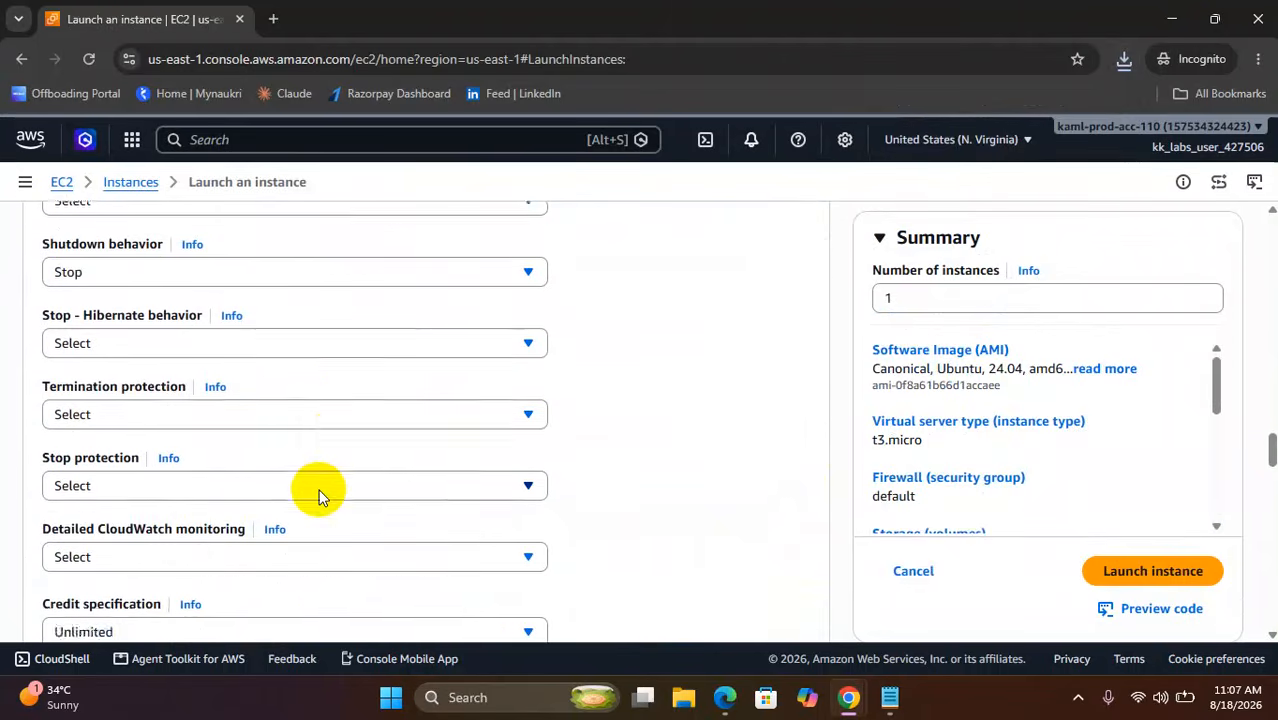
scroll(319, 489, down, 10)
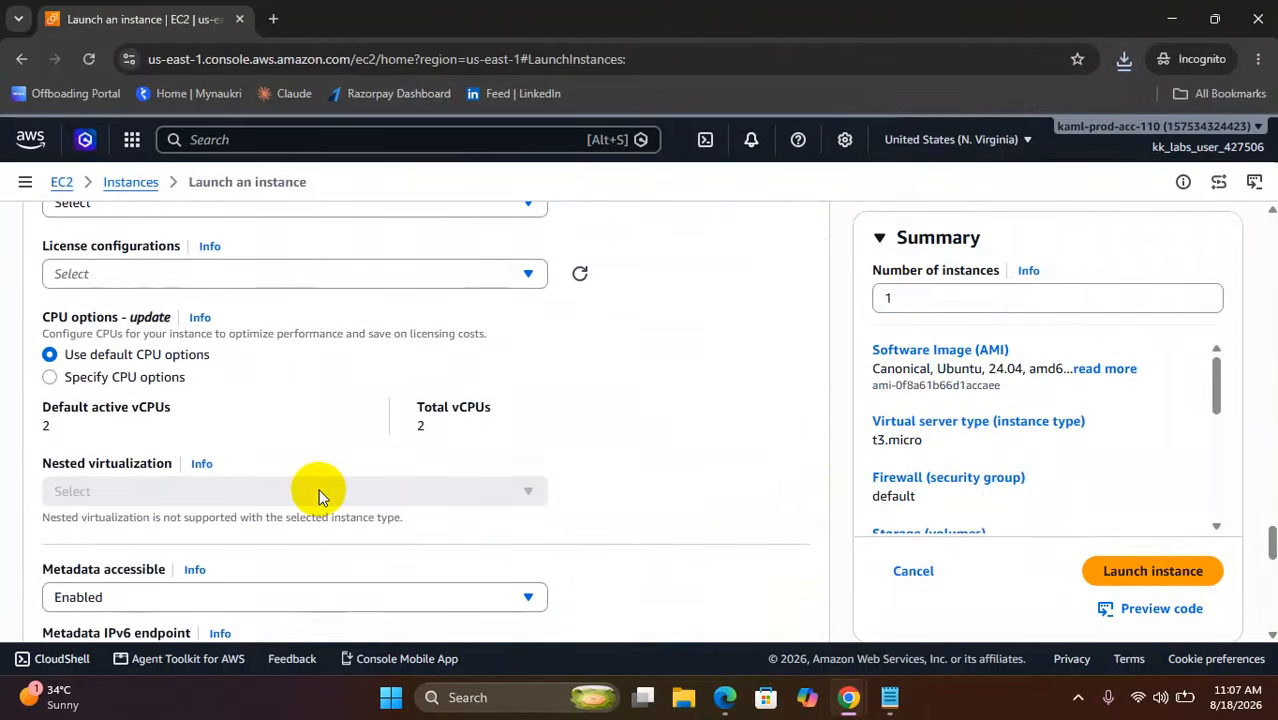
scroll(319, 496, down, 3)
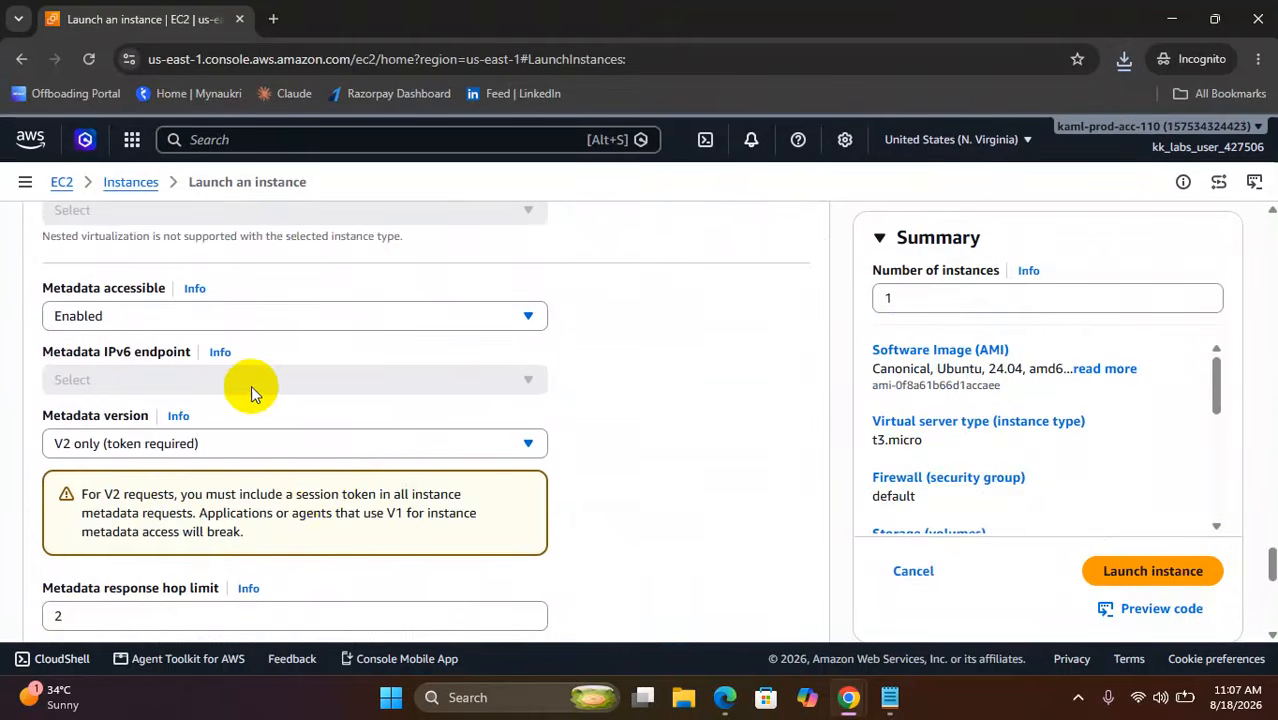
scroll(274, 393, down, 3)
scroll(274, 393, down, 3)
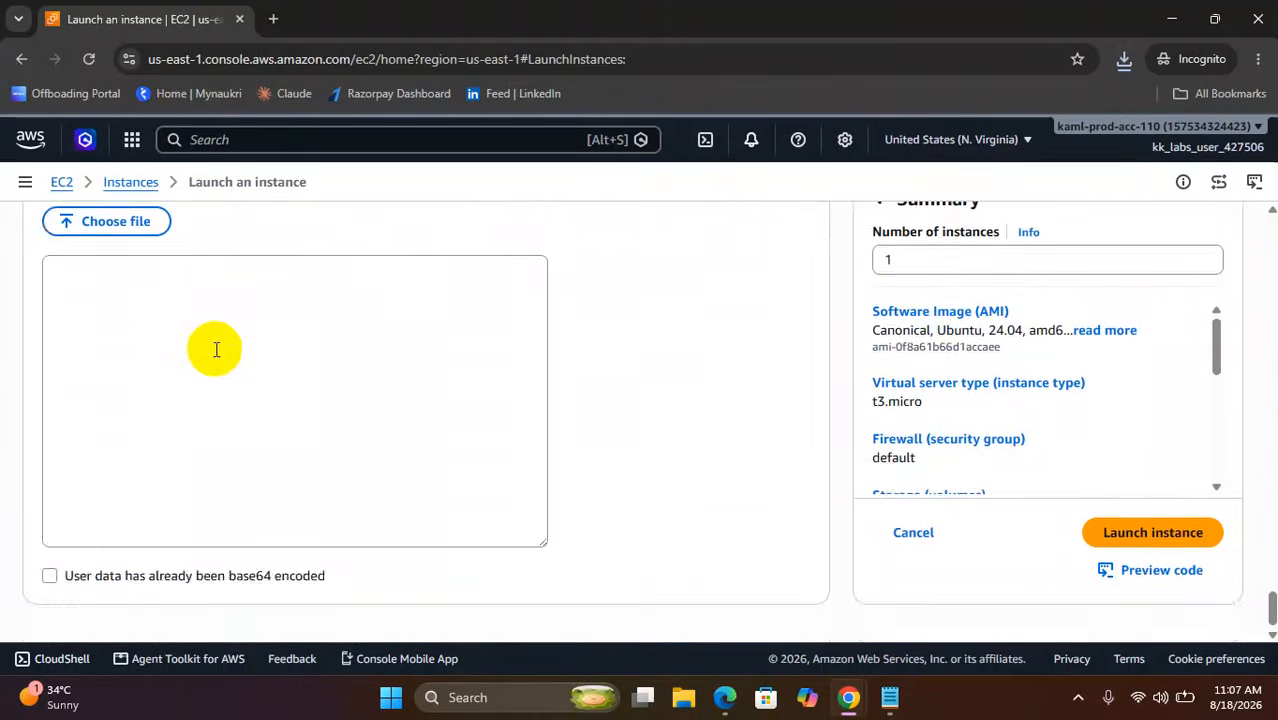
scroll(214, 348, up, 1)
click(123, 385)
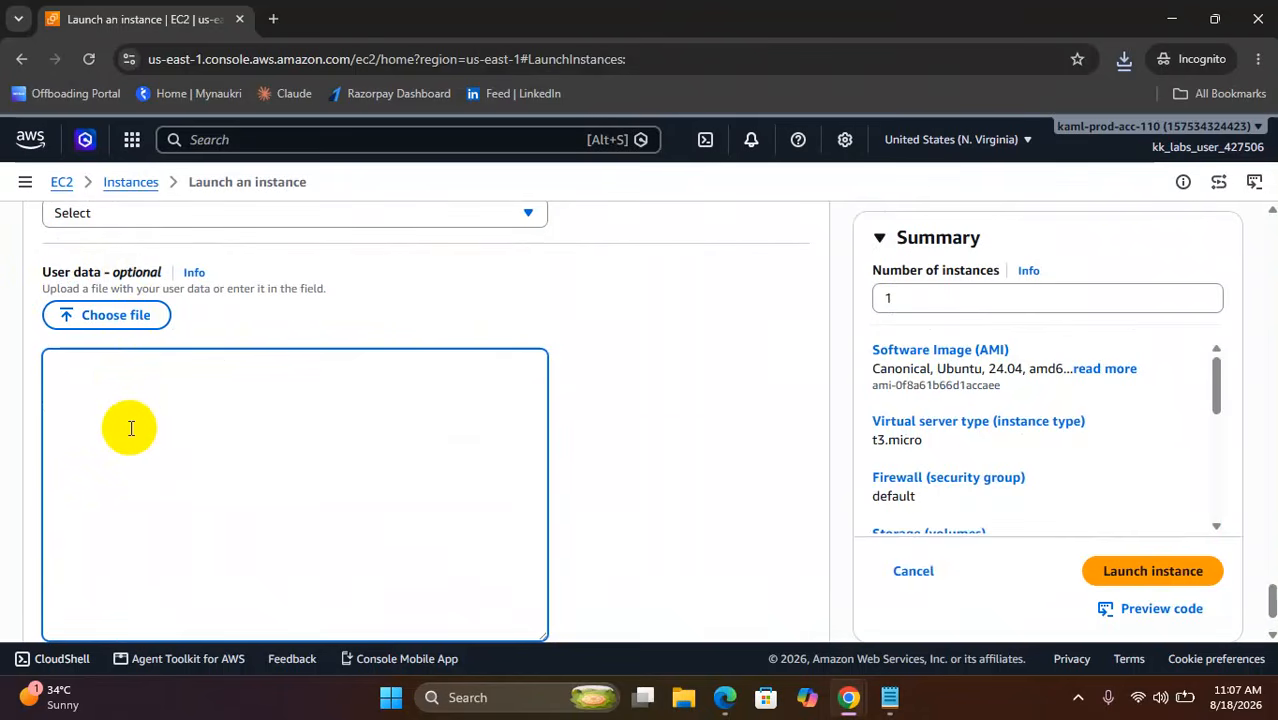
Search Google in a new browser tab for "install ngnix package on ubuntu".
click(275, 20)
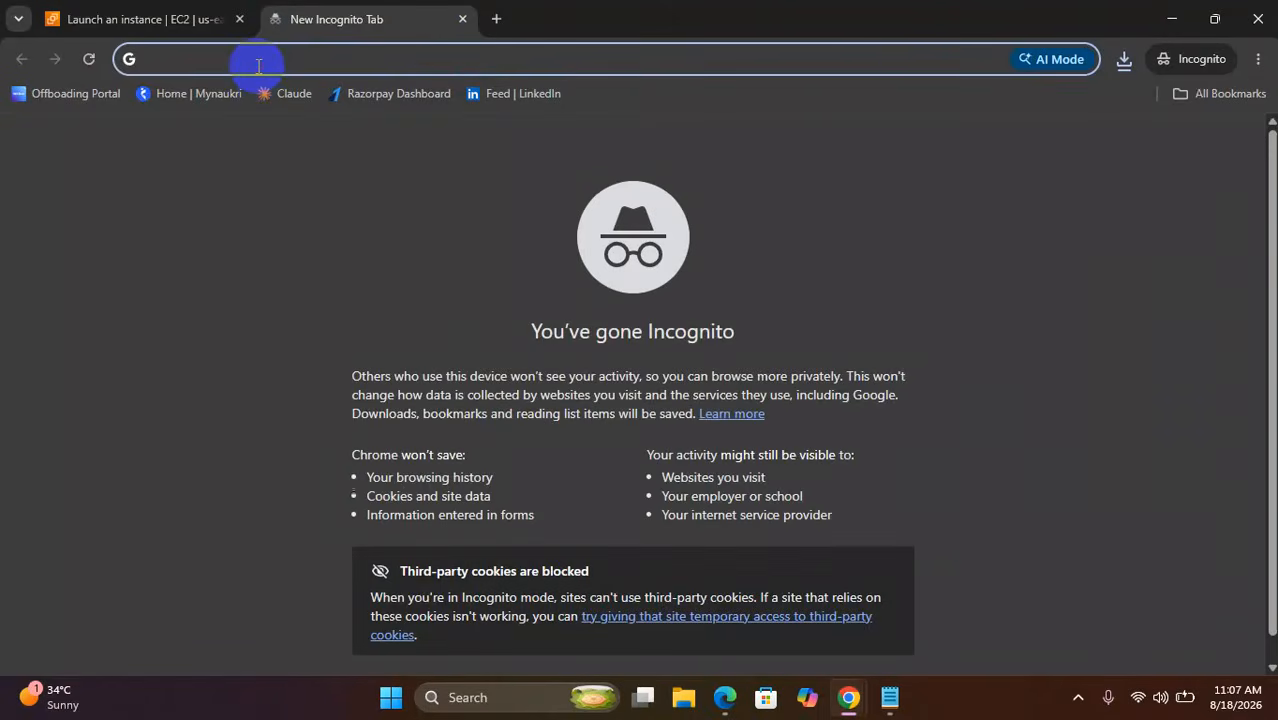
text(instal)
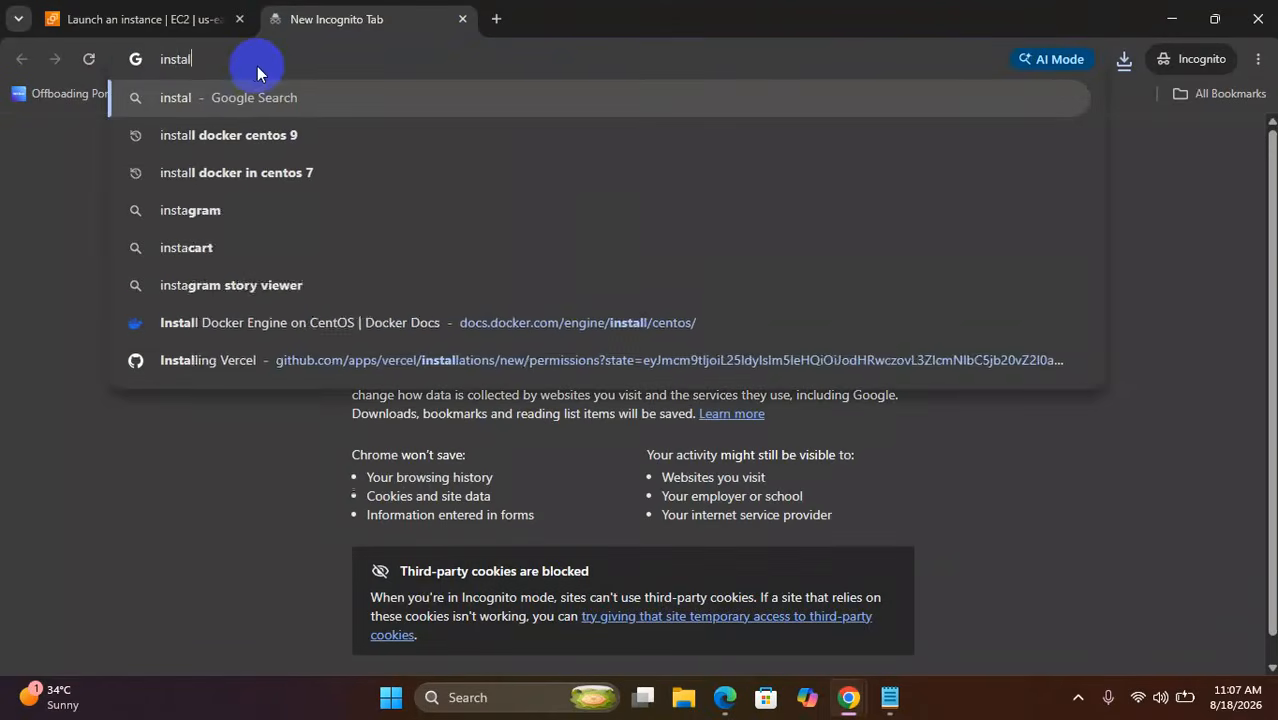
text(l n)
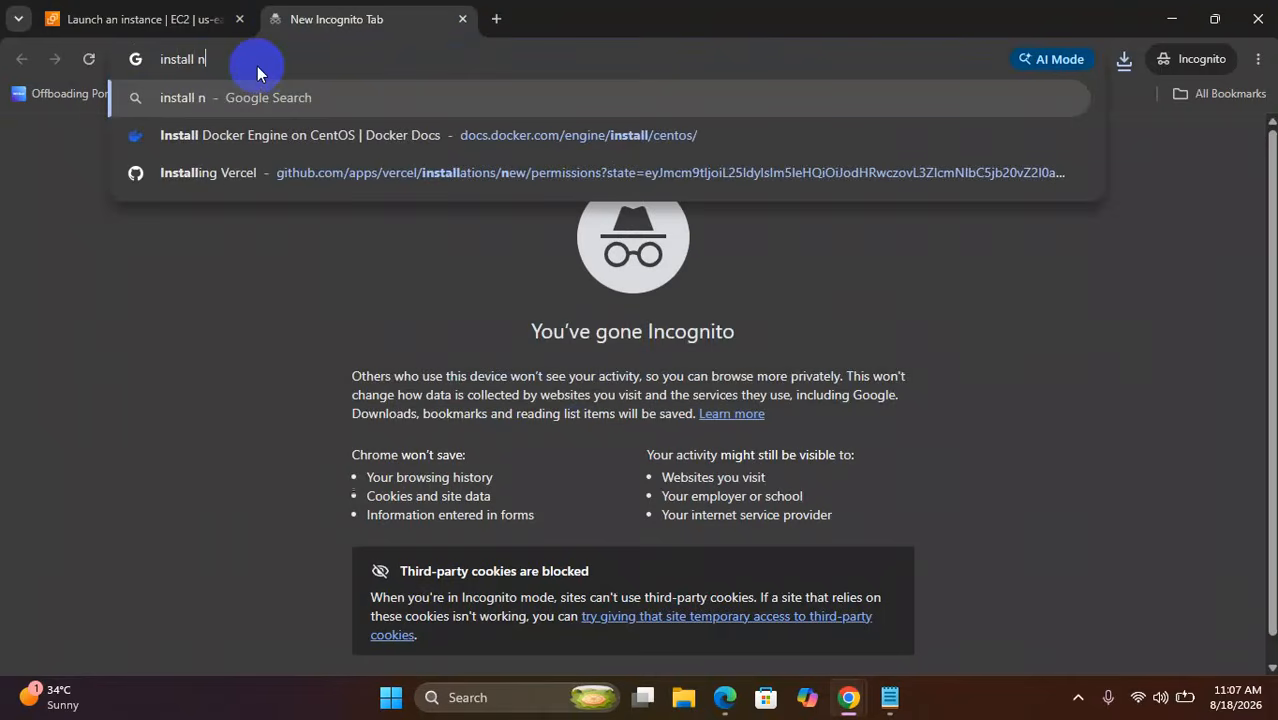
text(g)
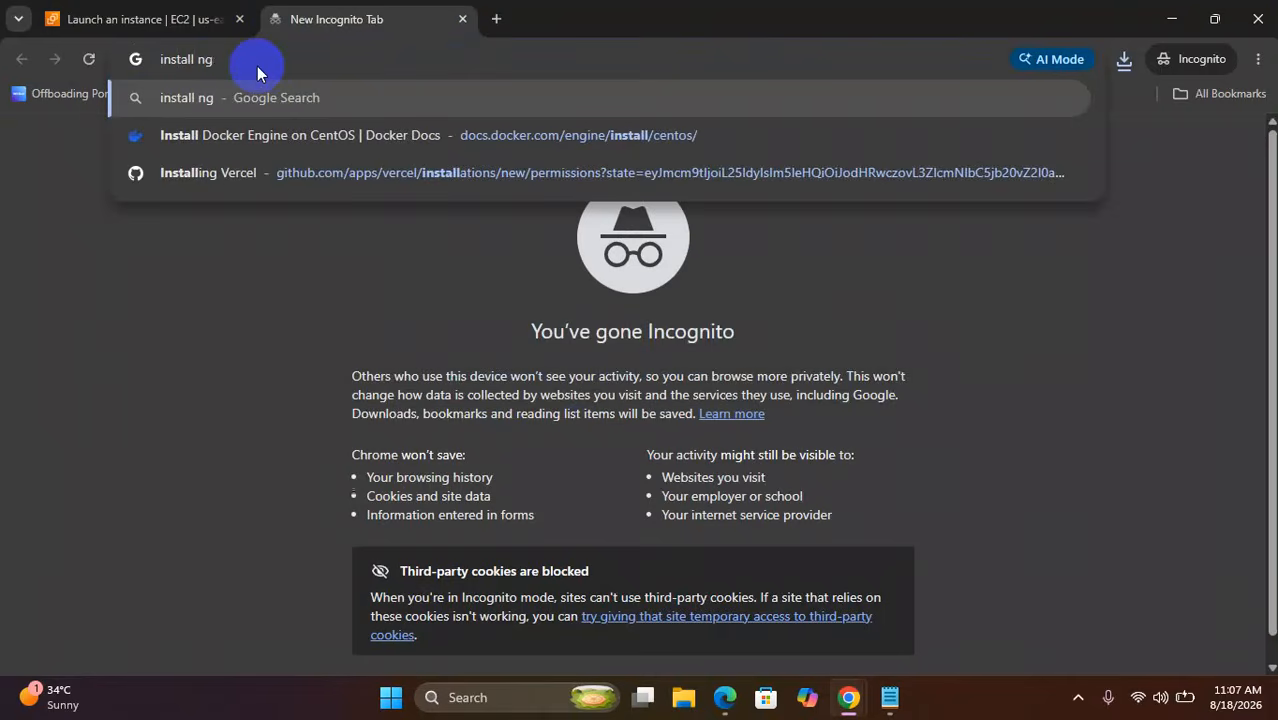
text(nix)
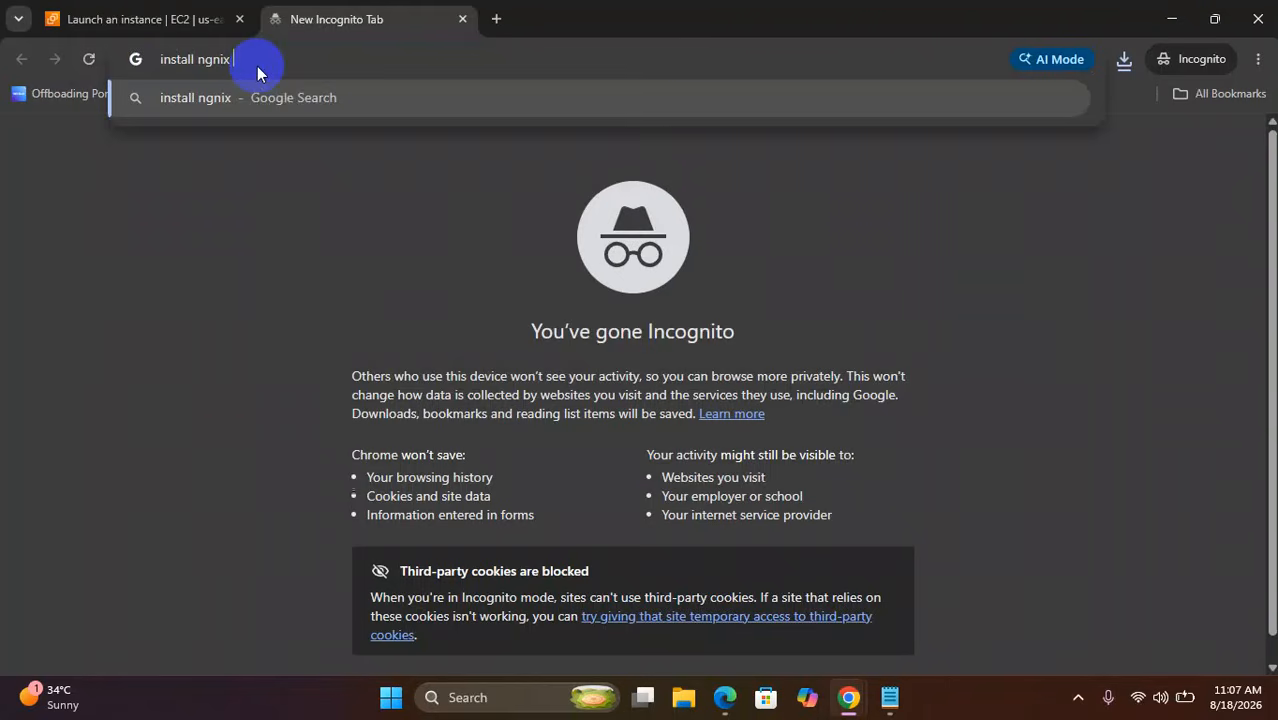
text( package)
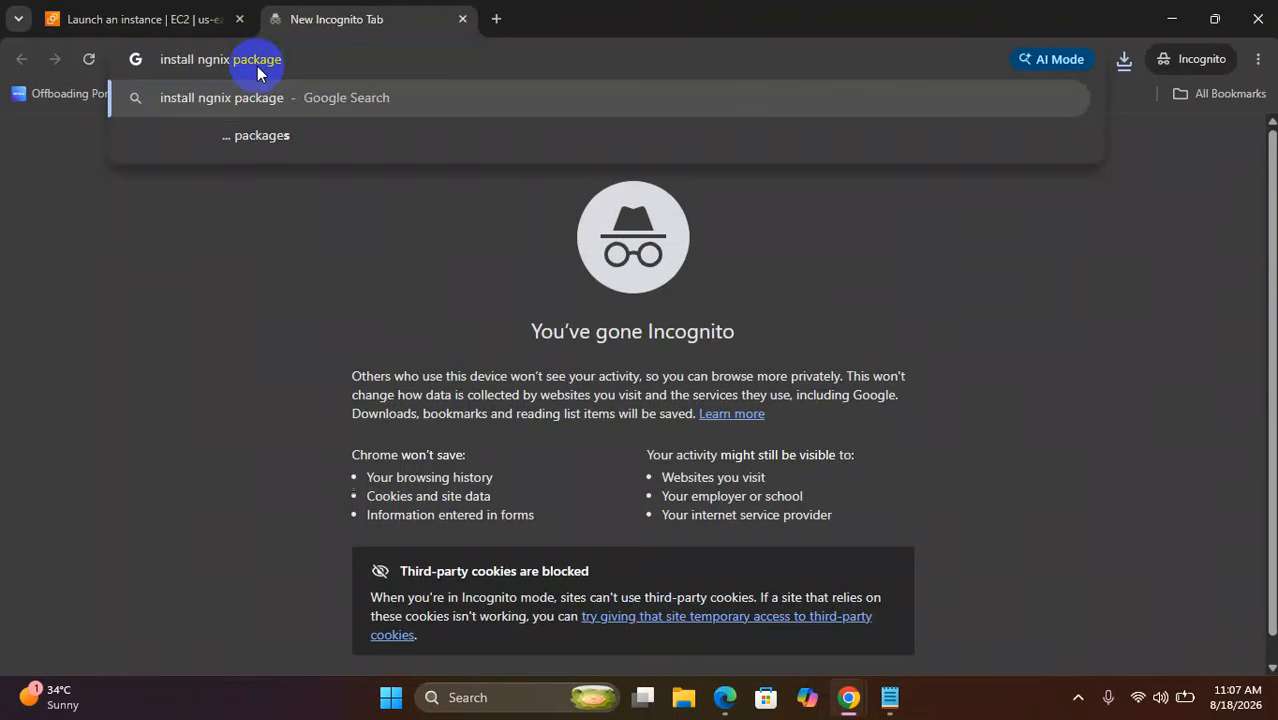
text( on ubu)
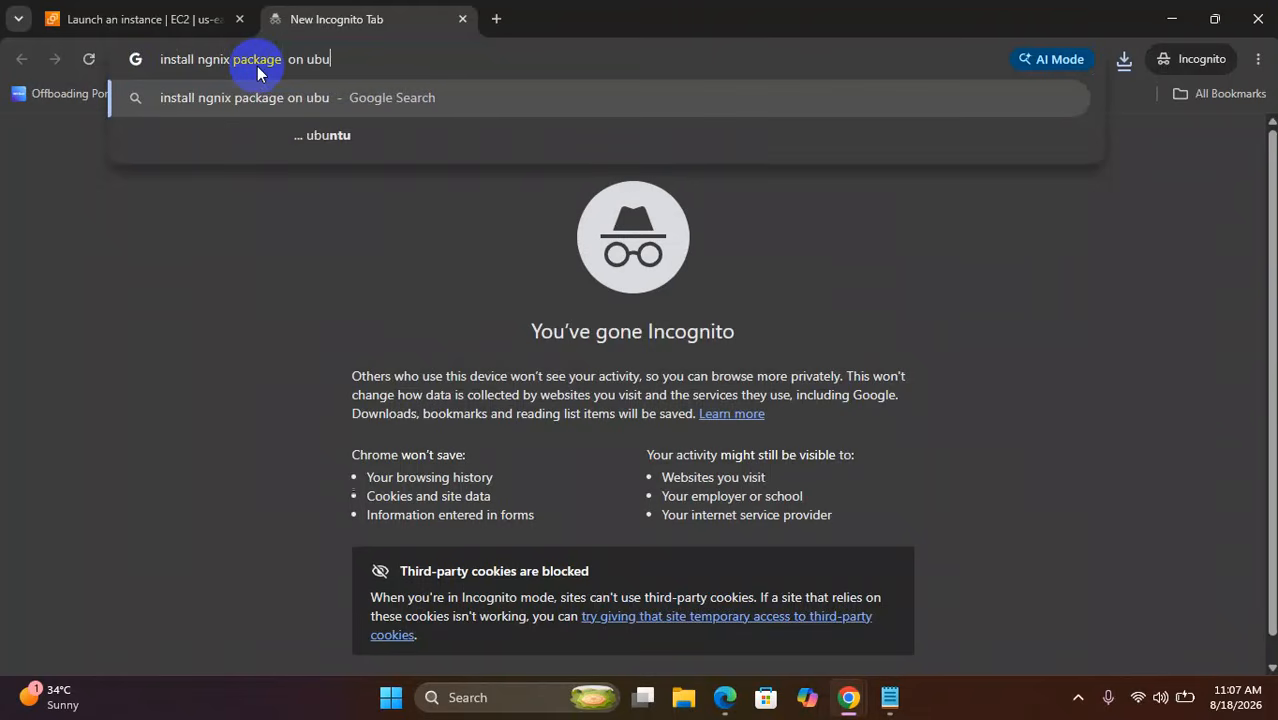
click(334, 142)
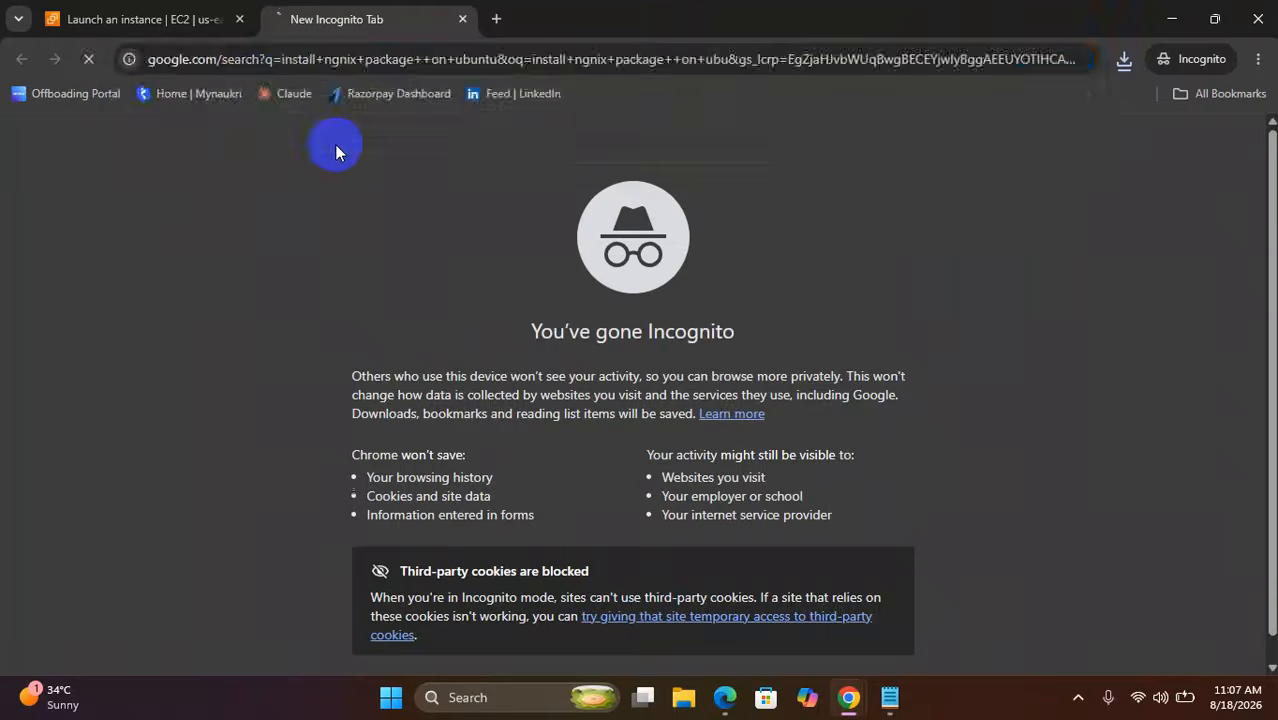
Extend the search with "user data" and use the corrected query "install nginx package on ubuntu user data".
click(542, 153)
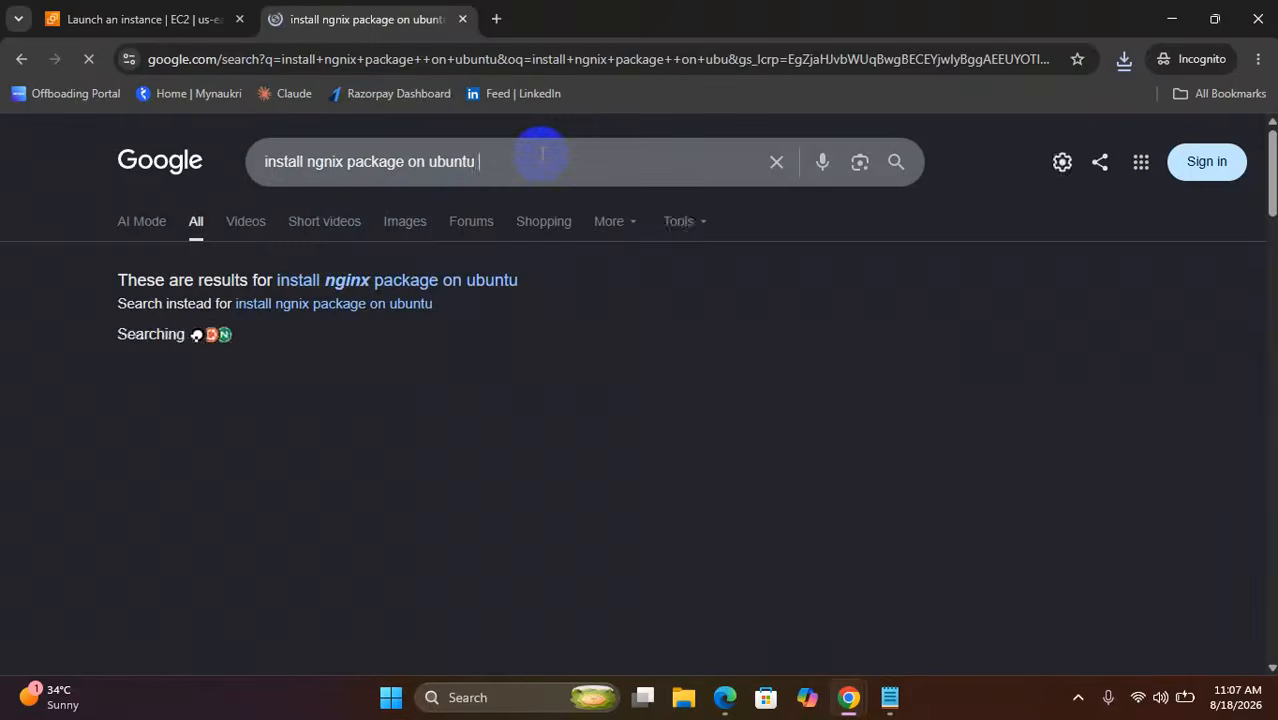
text(user)
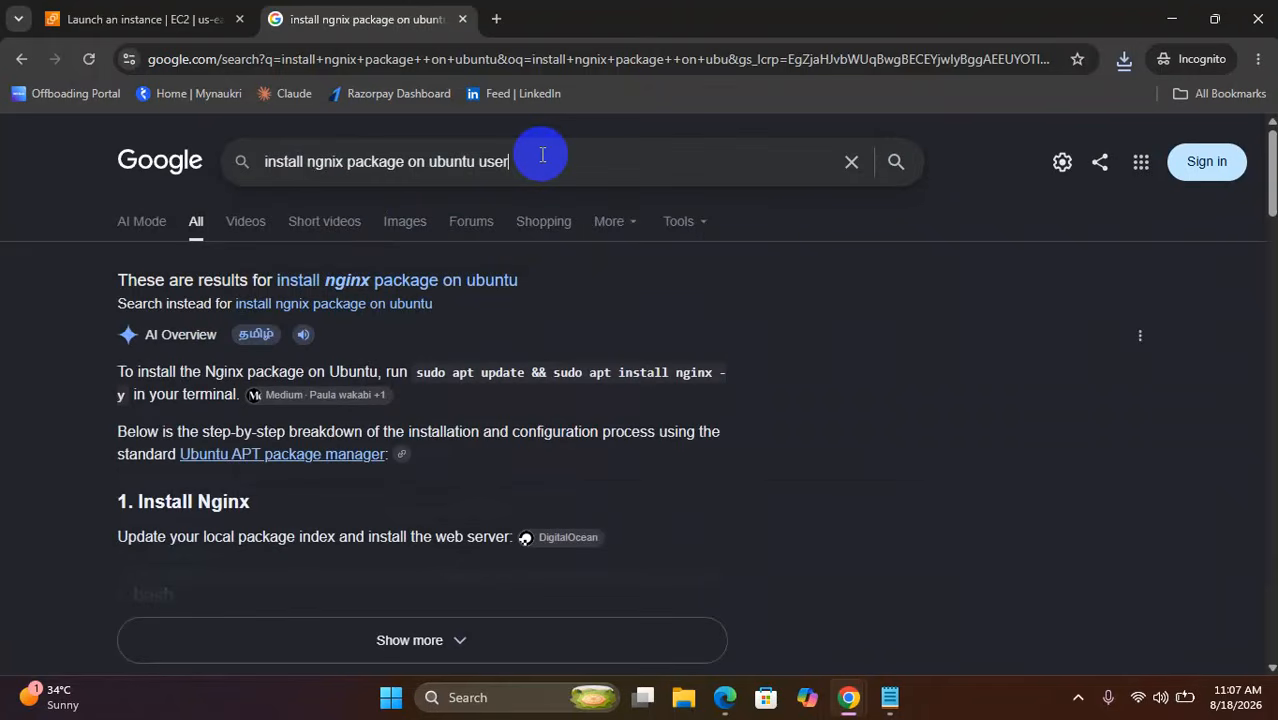
text( data)
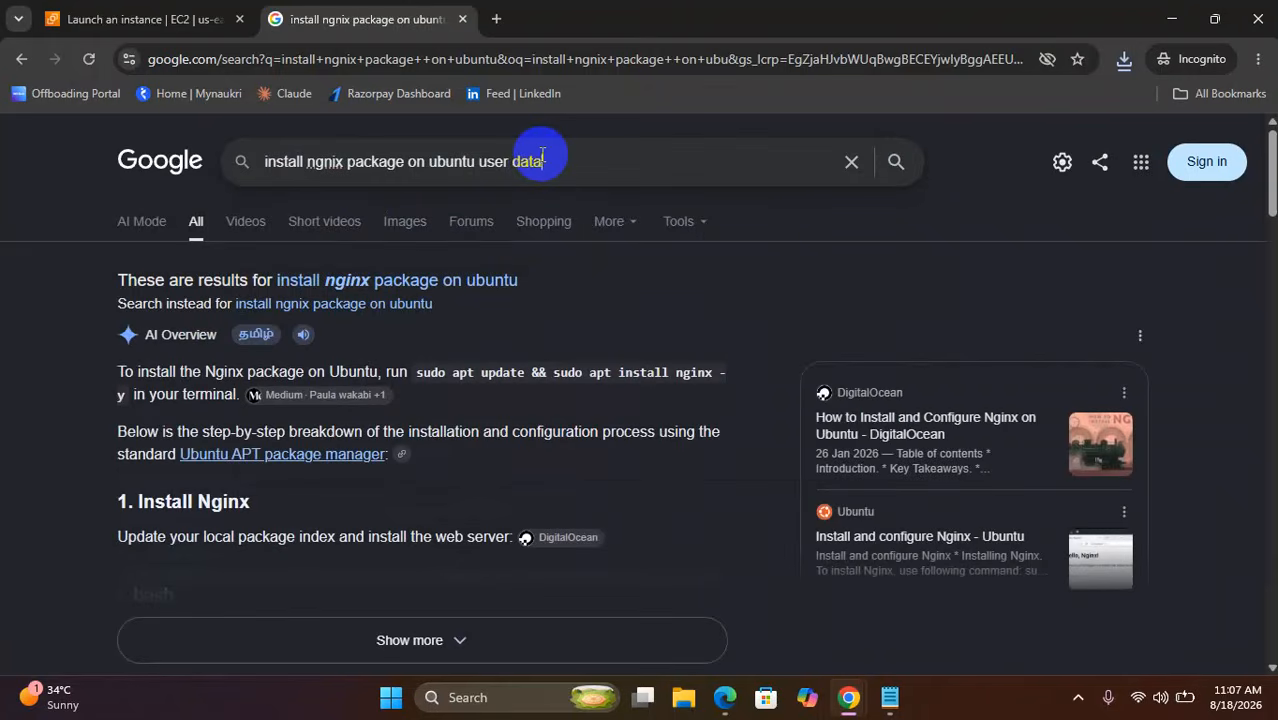
key(Return)
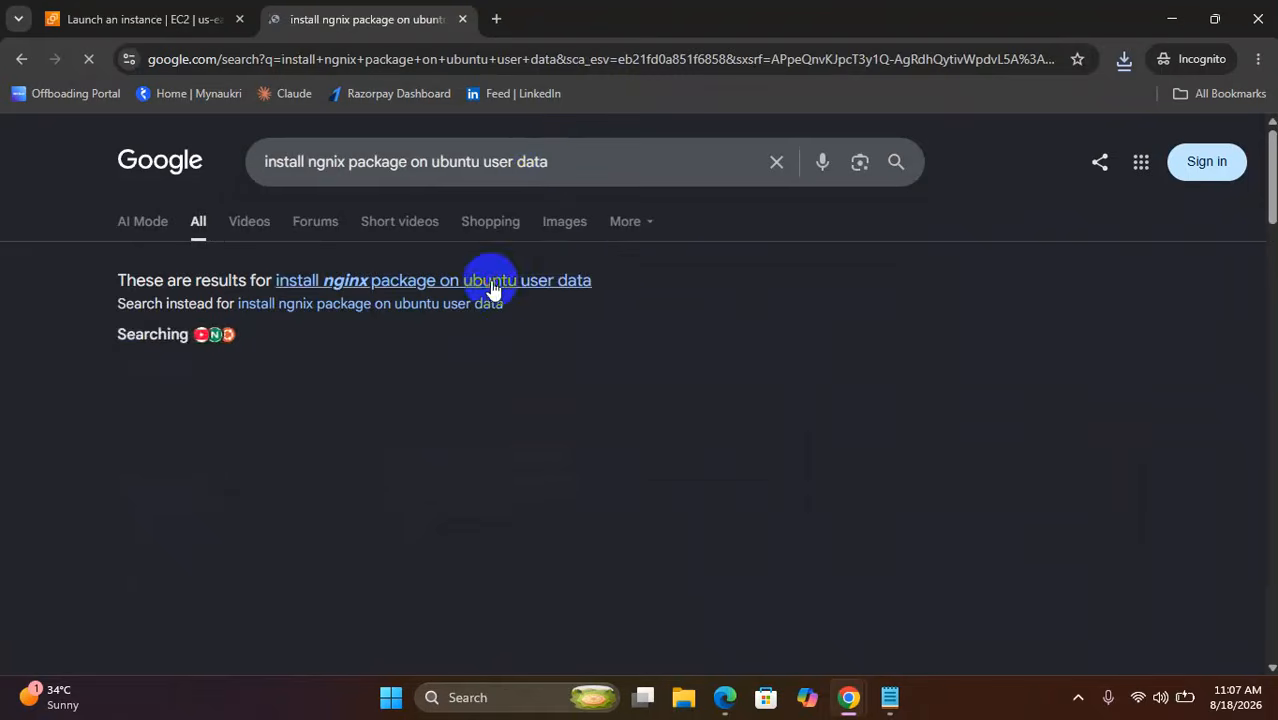
click(489, 282)
Copy the bash script from the AI Overview that updates packages, installs nginx, and enables and starts the service.
scroll(485, 485, down, 3)
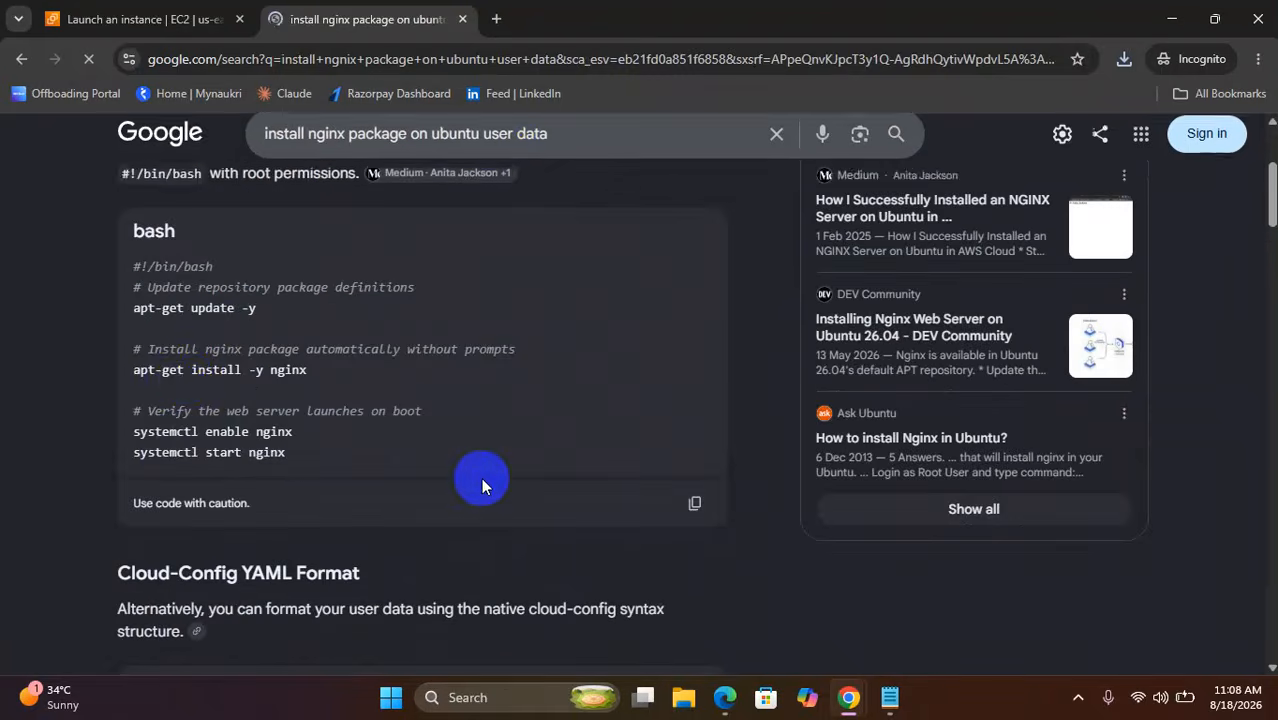
scroll(185, 290, down, 1)
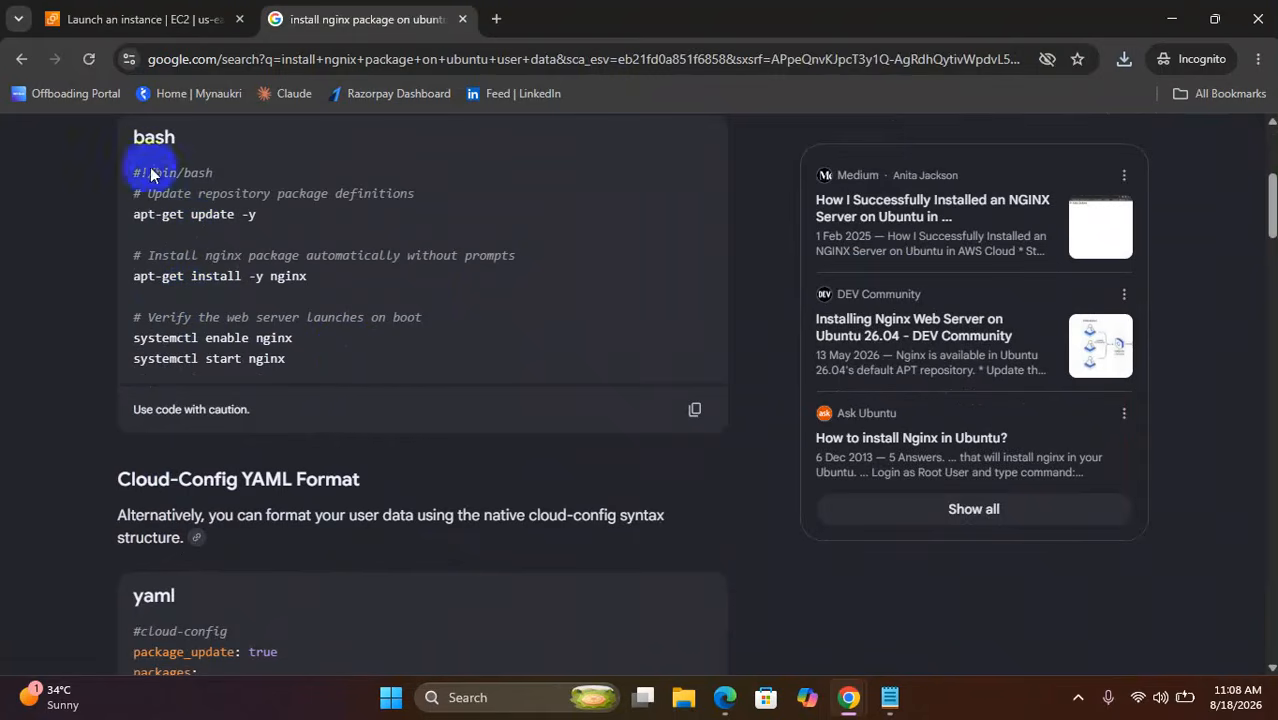
drag(133, 168, 300, 374)
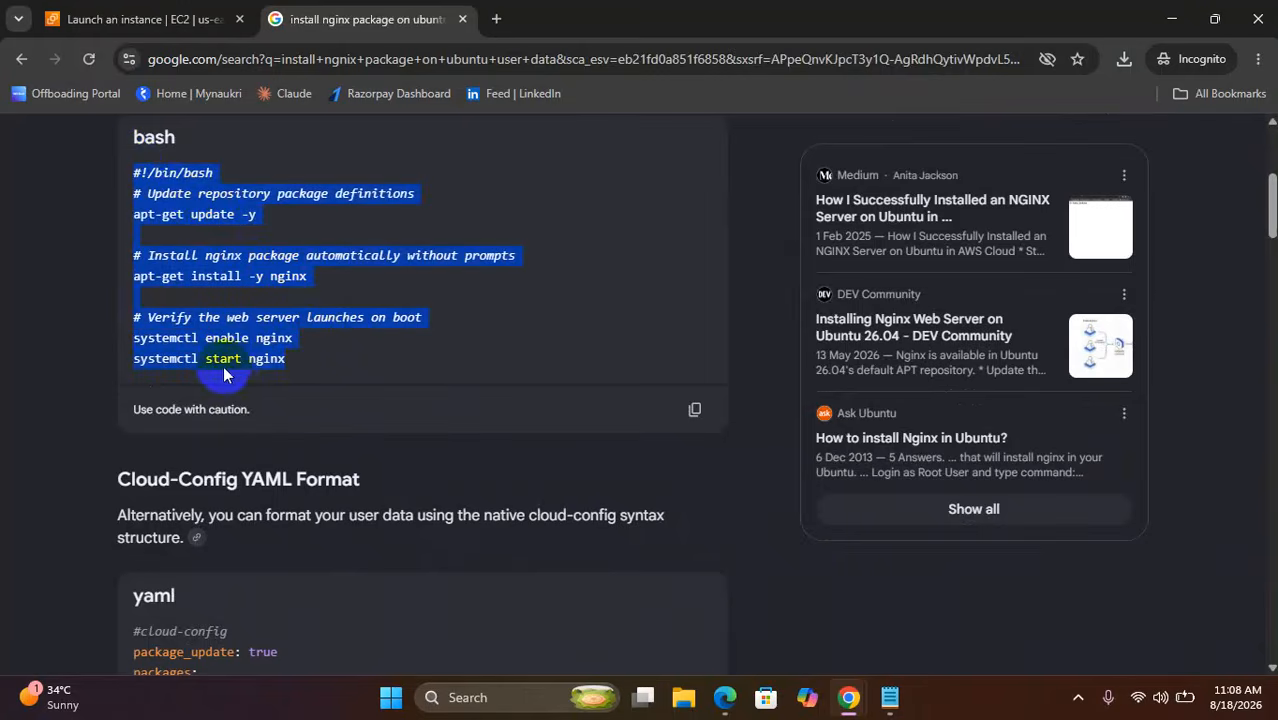
click(692, 409)
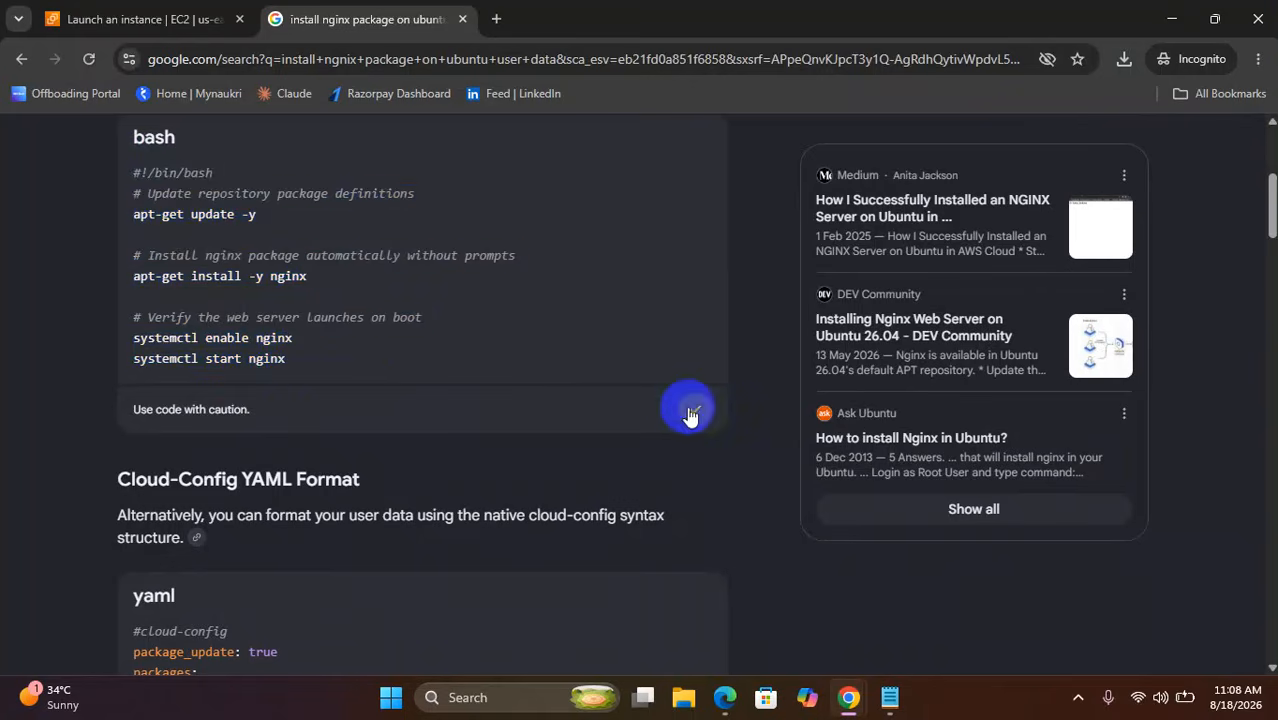
Paste the copied nginx installation script into the User data field of the instance launch form.
click(145, 19)
click(197, 376)
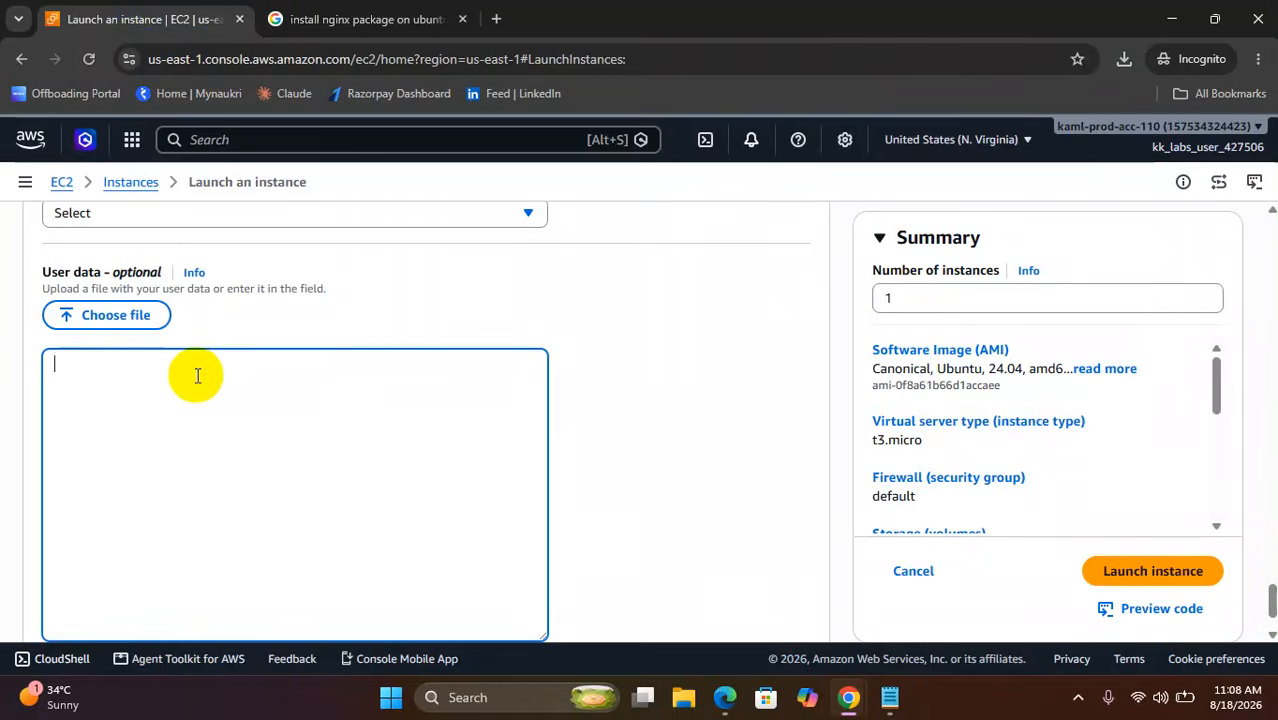
key(ctrl+v)
scroll(197, 376, down, 1)
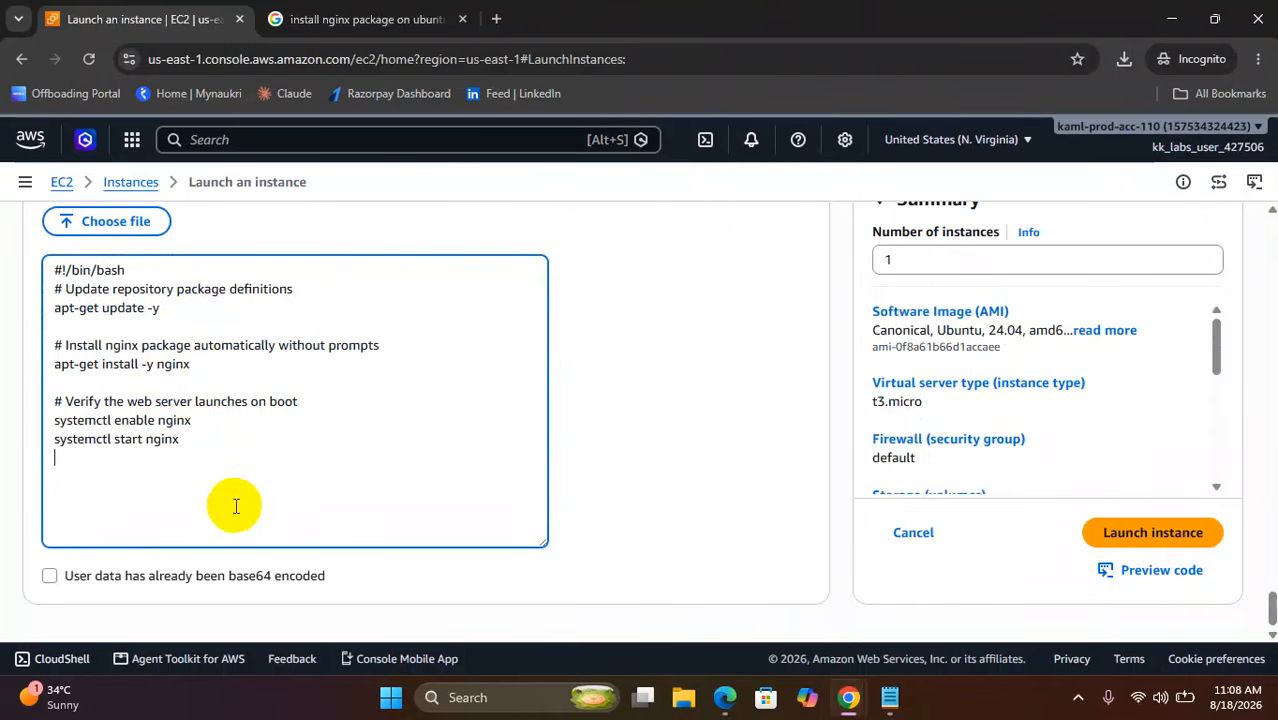
Check the pasted script and the launch summary, and launch the instance.
click(212, 463)
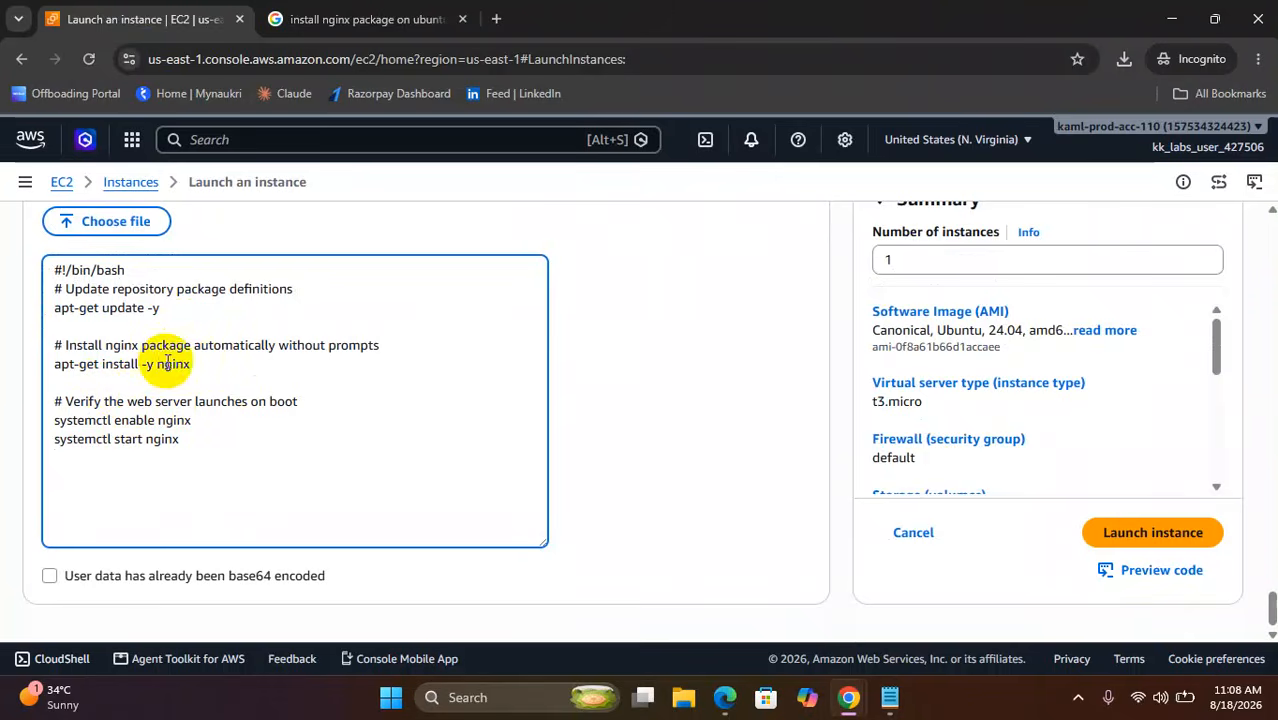
scroll(975, 450, down, 10)
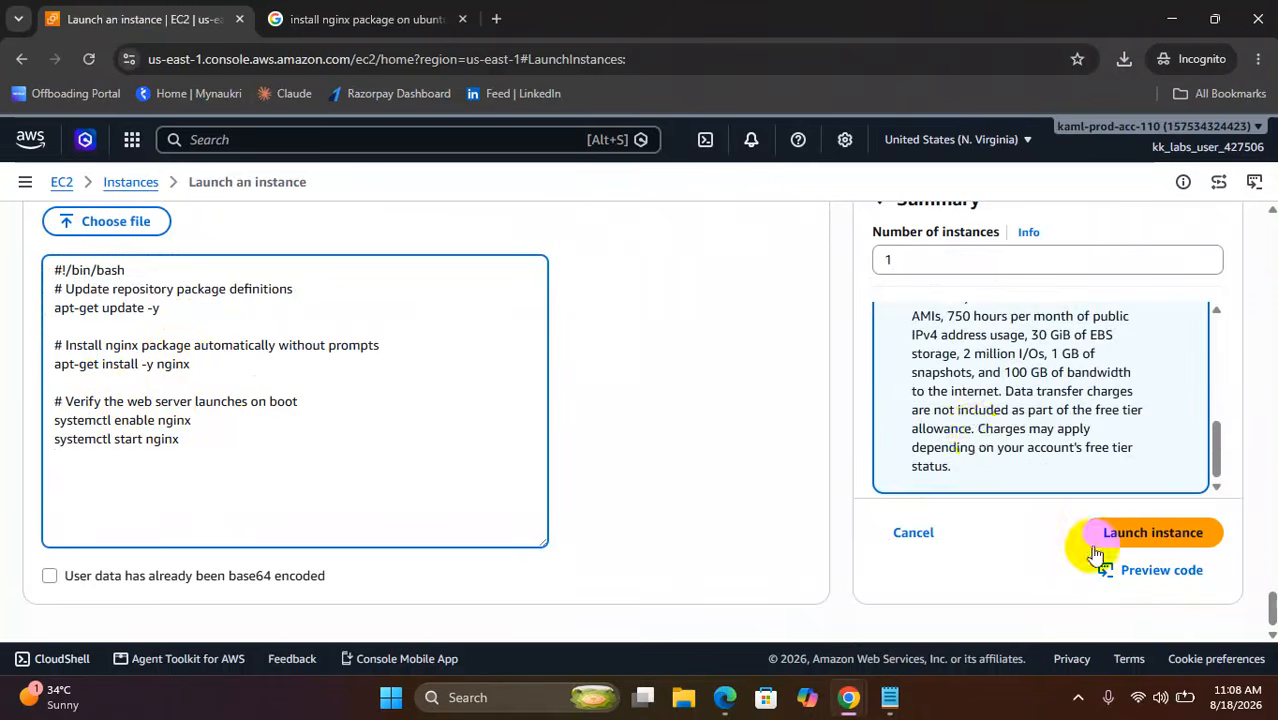
click(1151, 540)
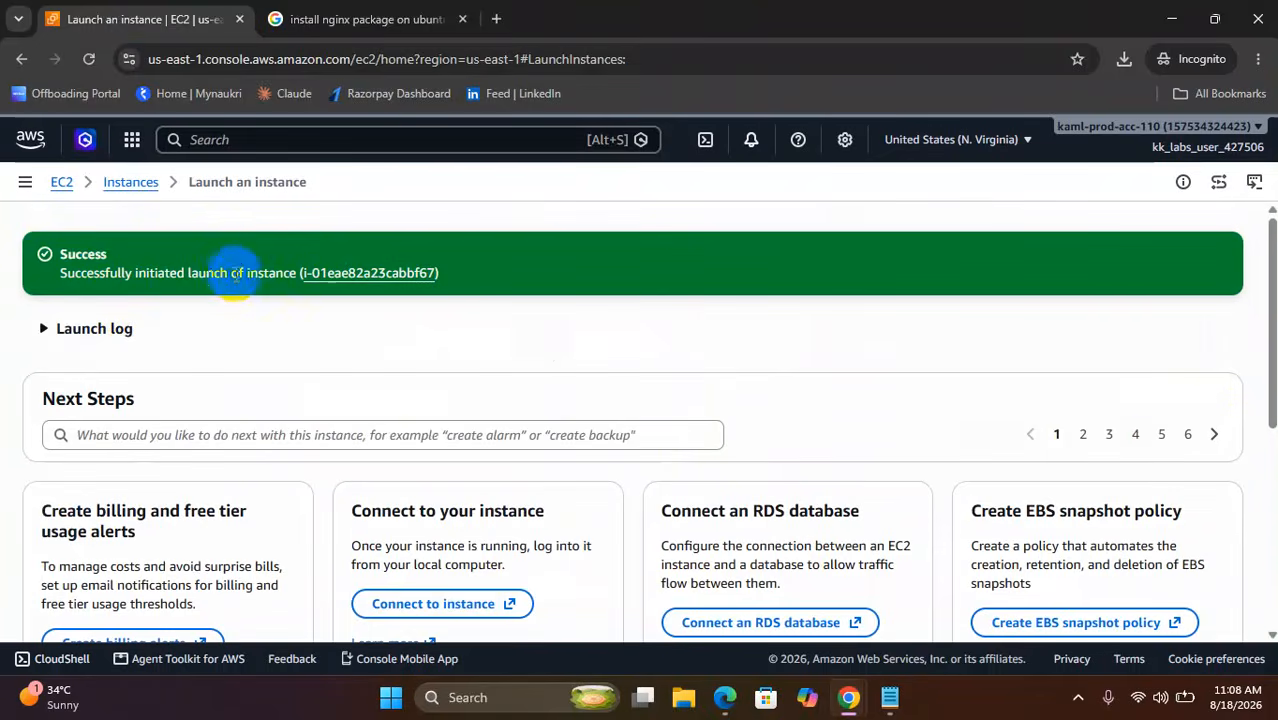
View the launched instance's details, open its public IPv4 address in a new tab, and return to the details page.
click(336, 274)
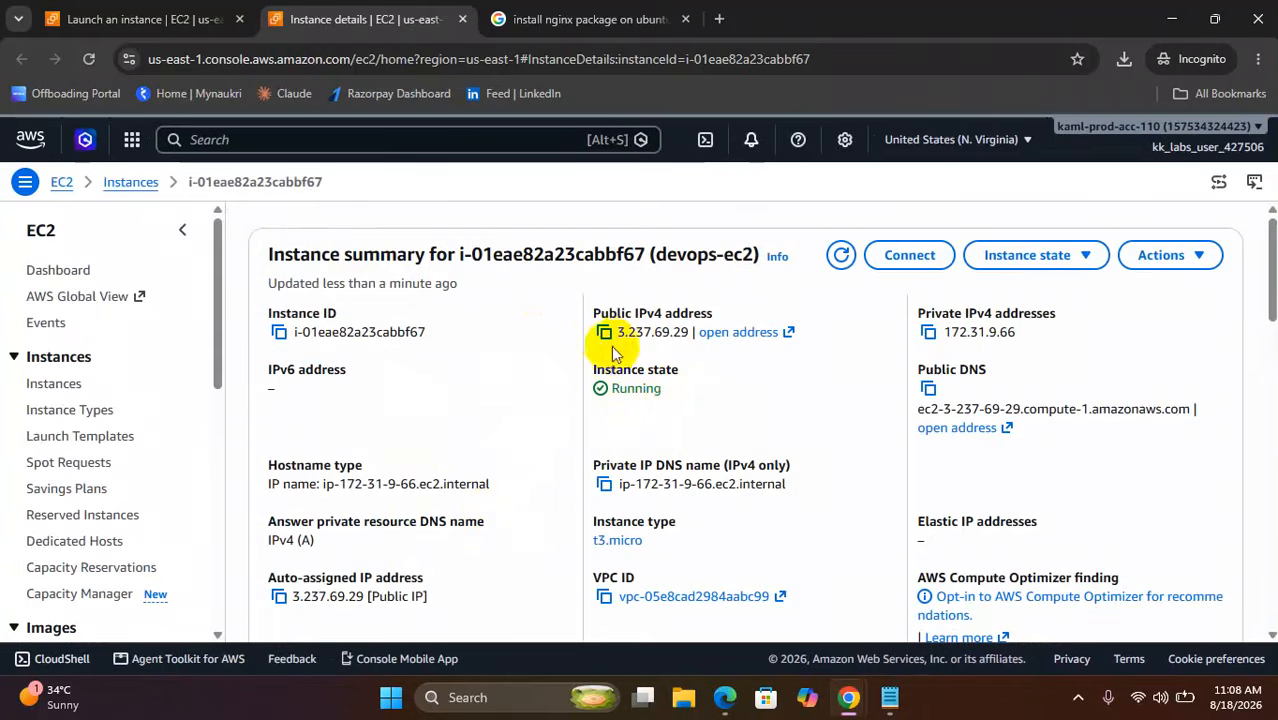
click(728, 334)
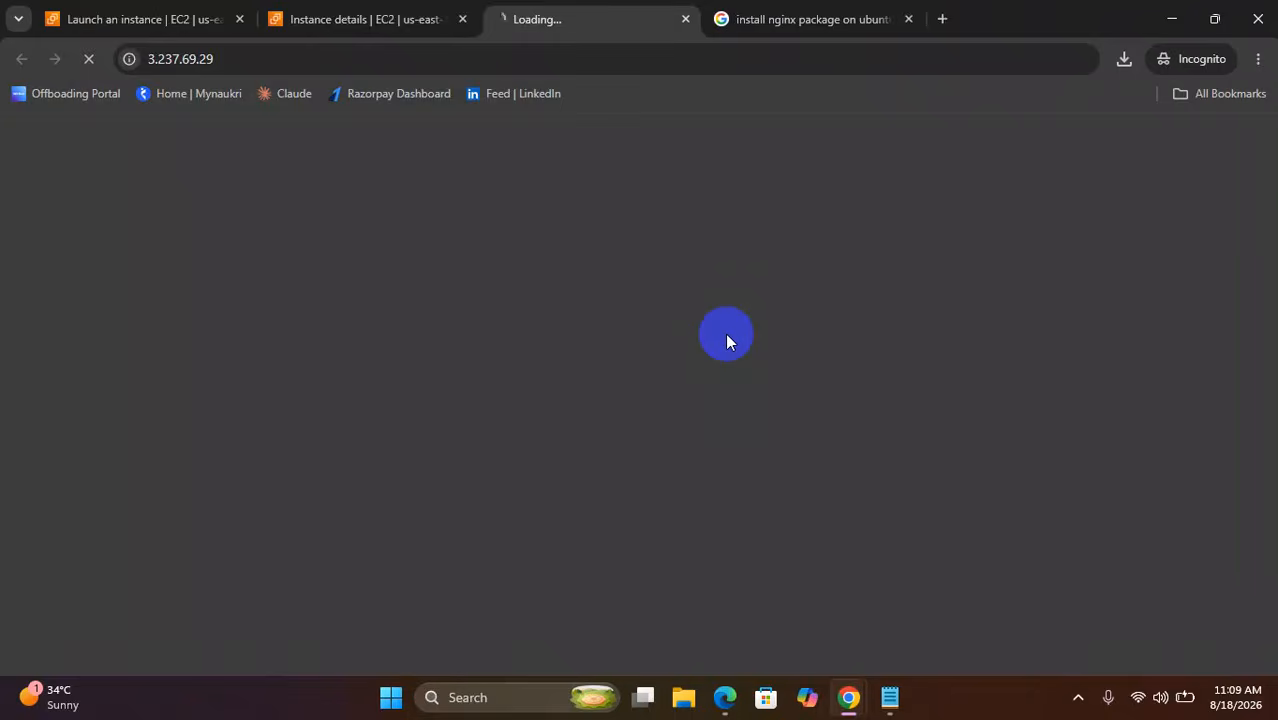
click(388, 18)
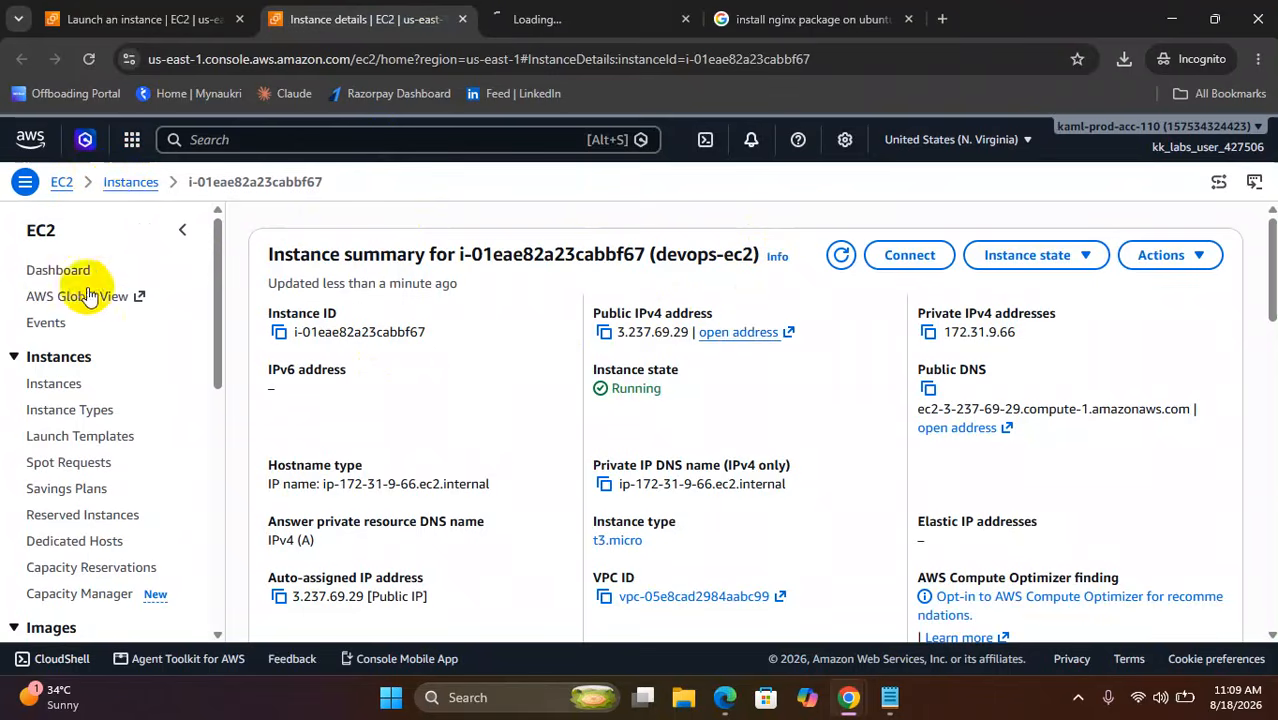
Select devops-ec2 in the Instances list and open its Connect to instance page.
click(140, 200)
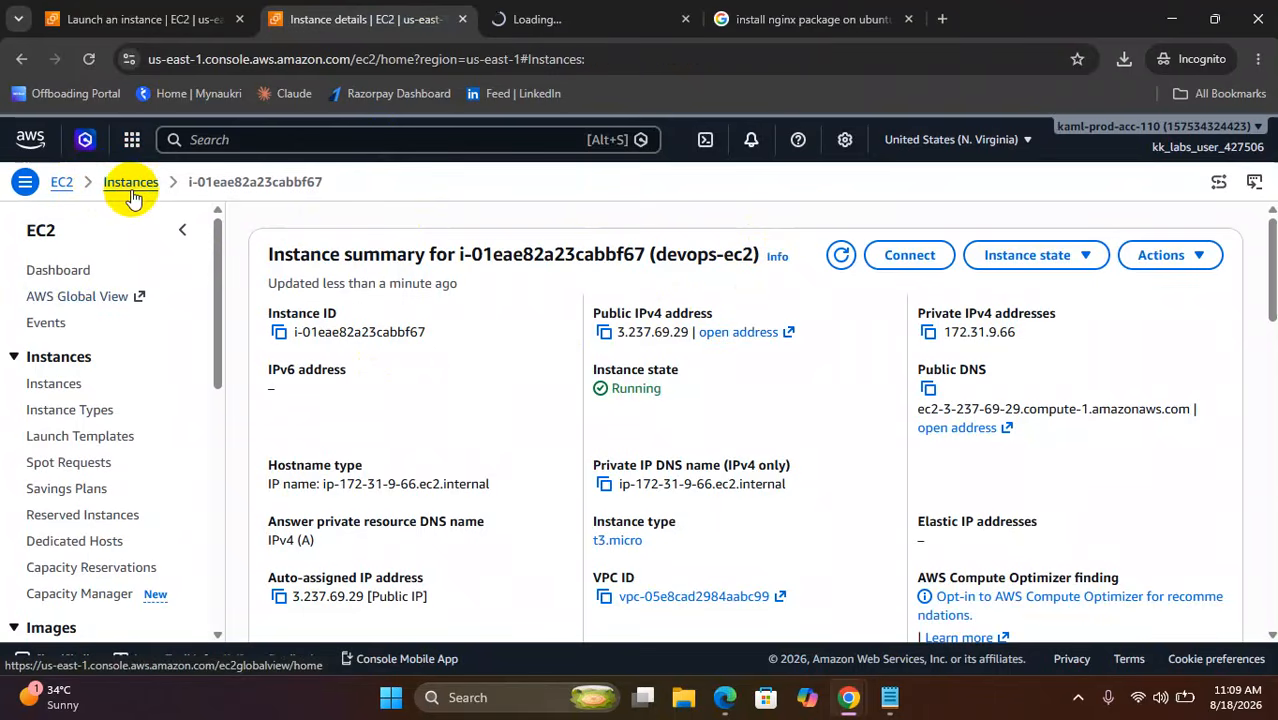
click(133, 197)
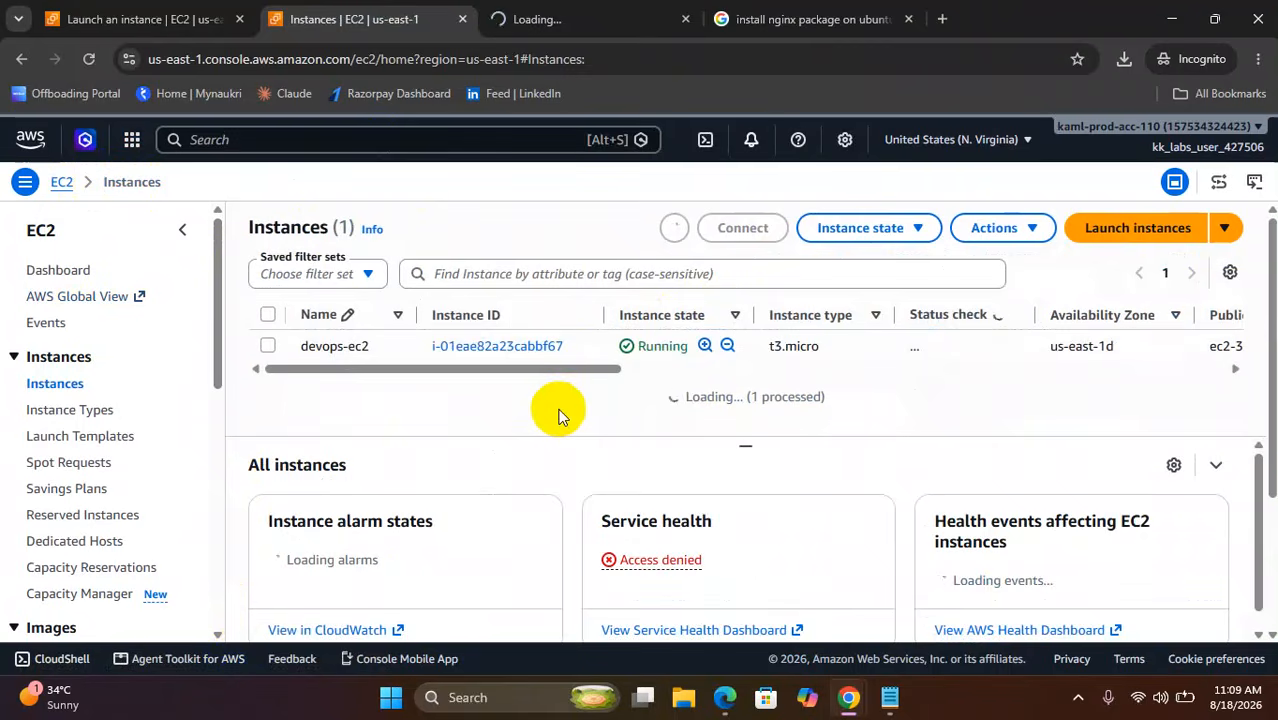
click(268, 346)
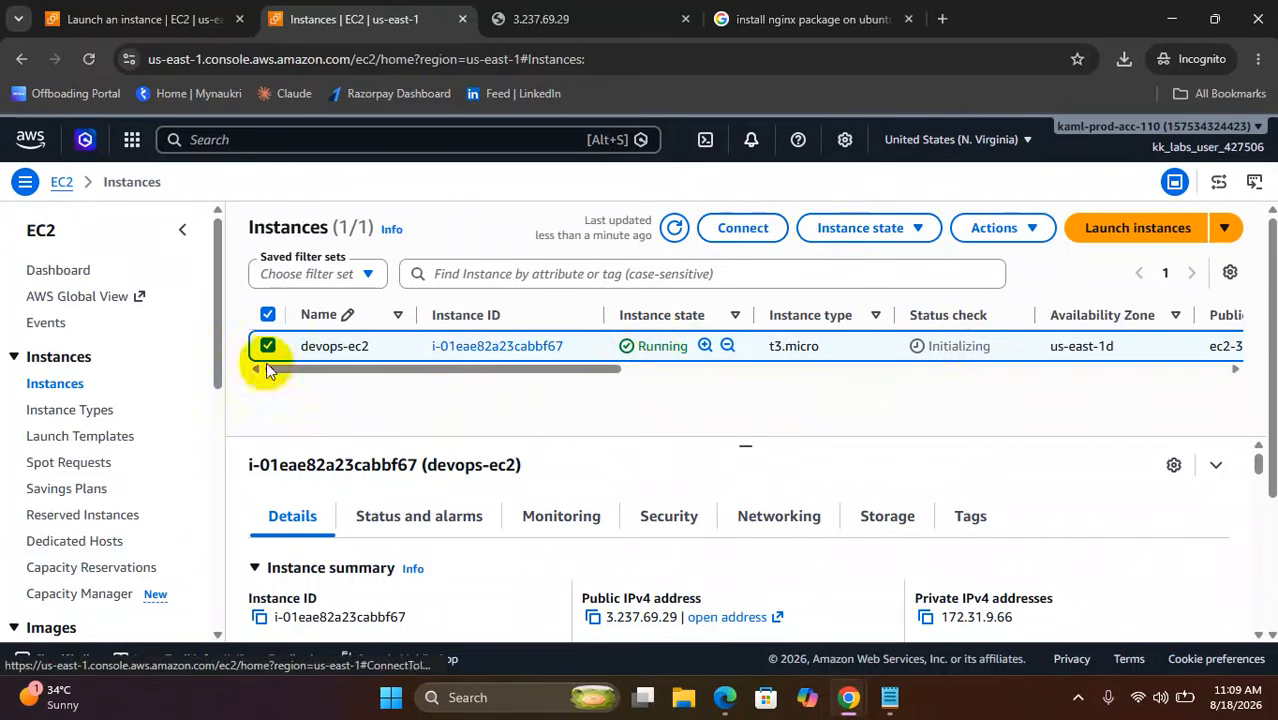
click(745, 228)
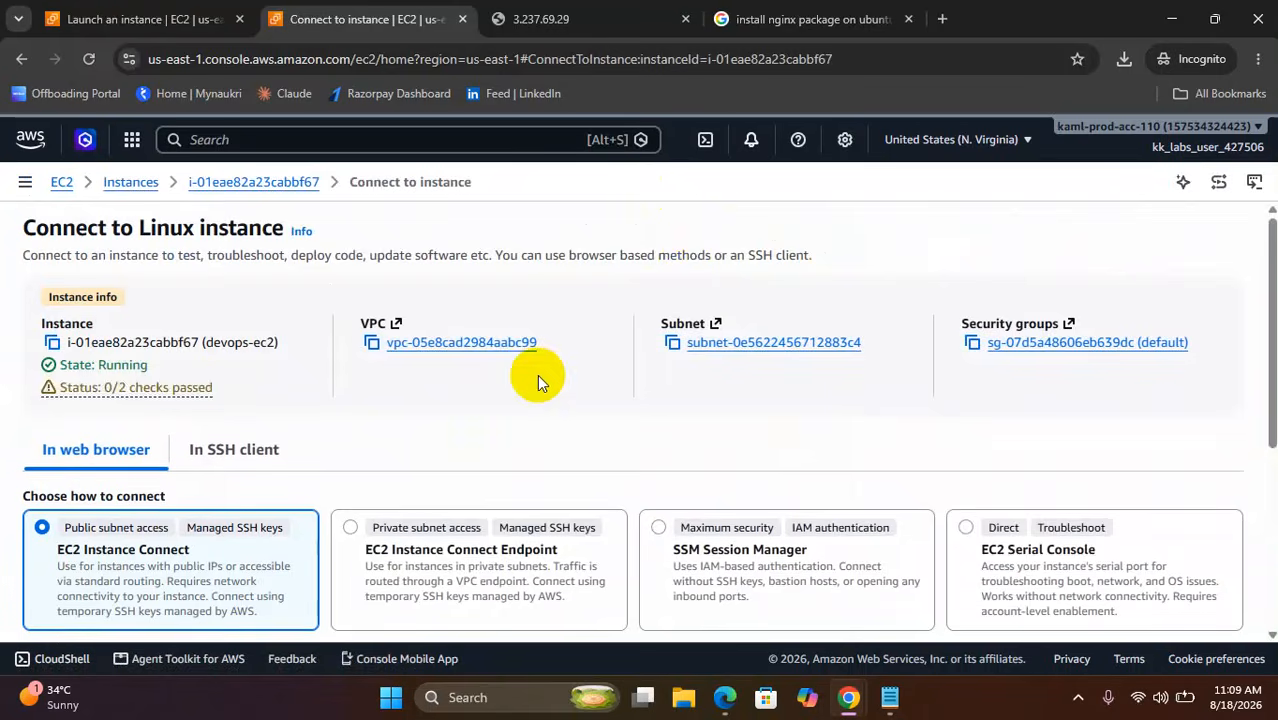
Show the SSH client connection instructions for devops-ec2 and copy the ssh command that uses the instance's public DNS.
scroll(537, 374, down, 2)
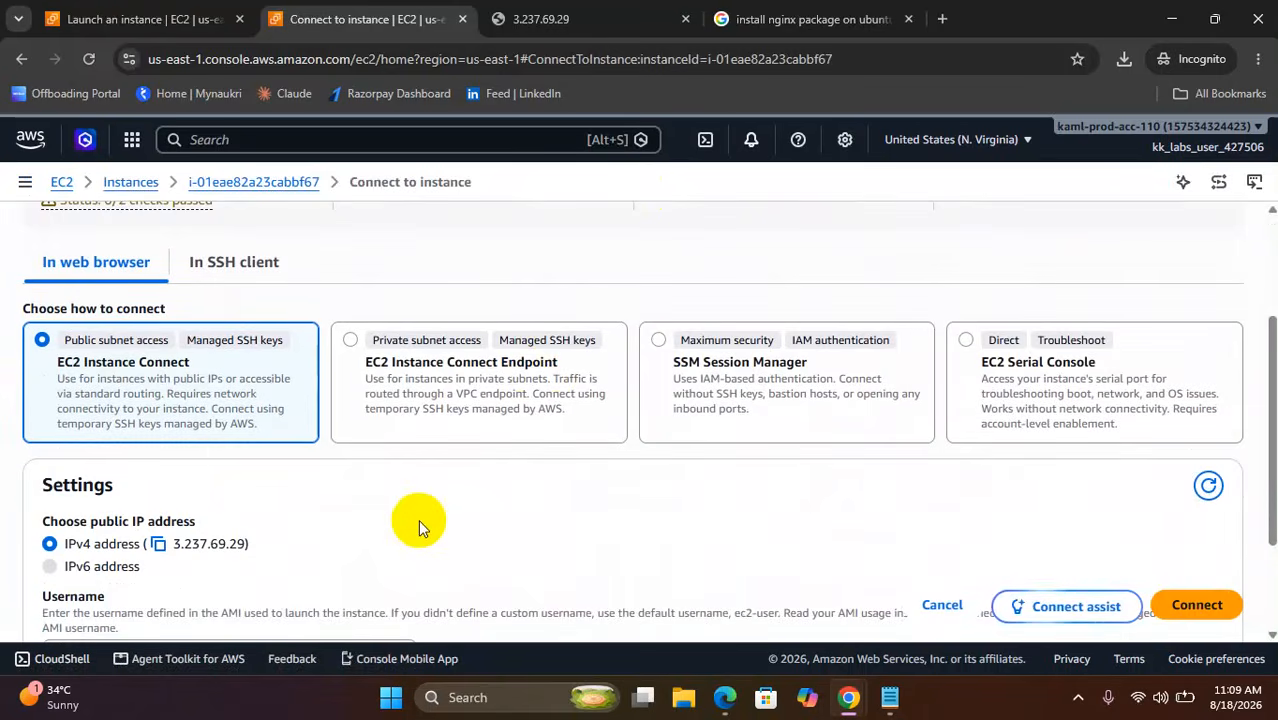
scroll(418, 519, down, 2)
scroll(418, 519, up, 2)
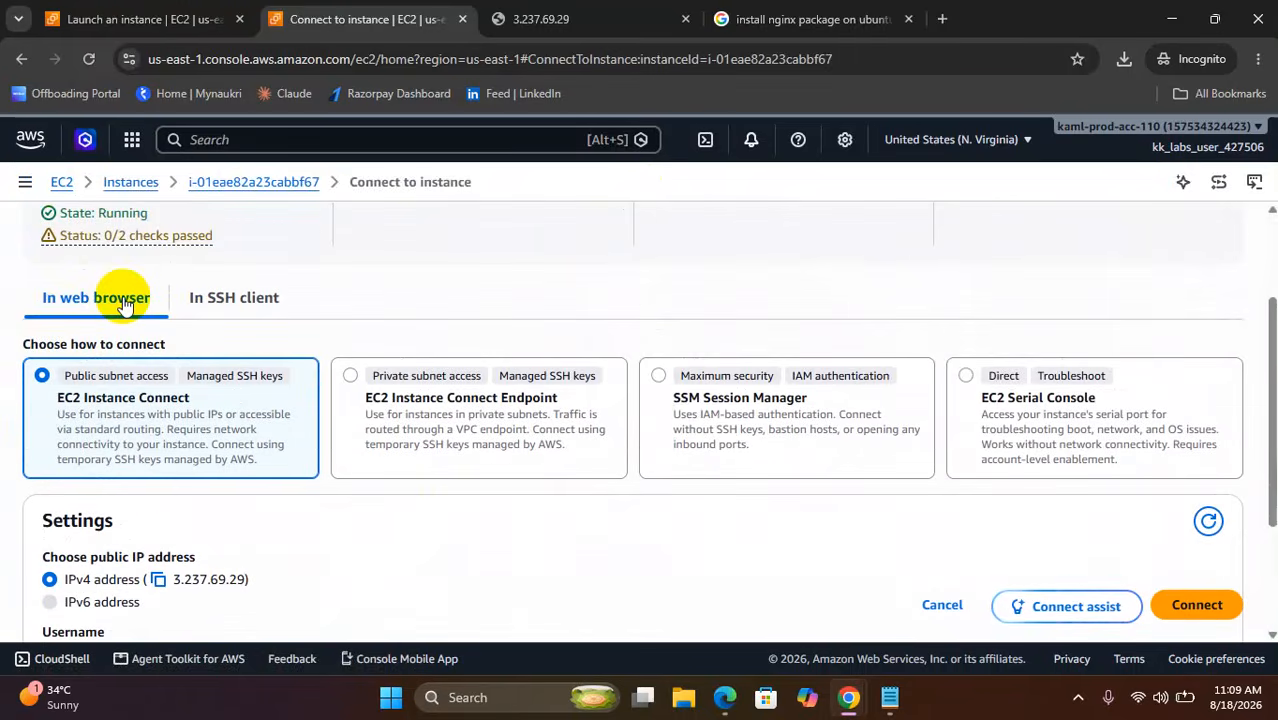
scroll(161, 494, down, 2)
scroll(161, 494, up, 2)
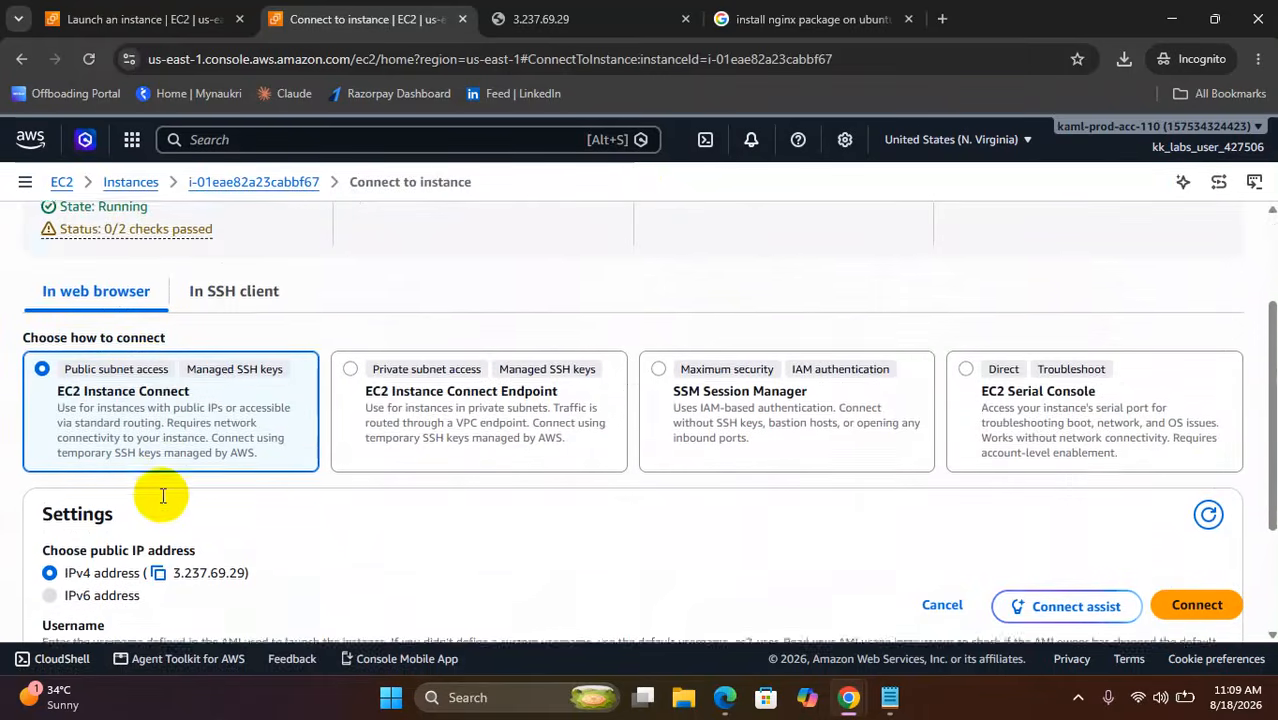
click(249, 308)
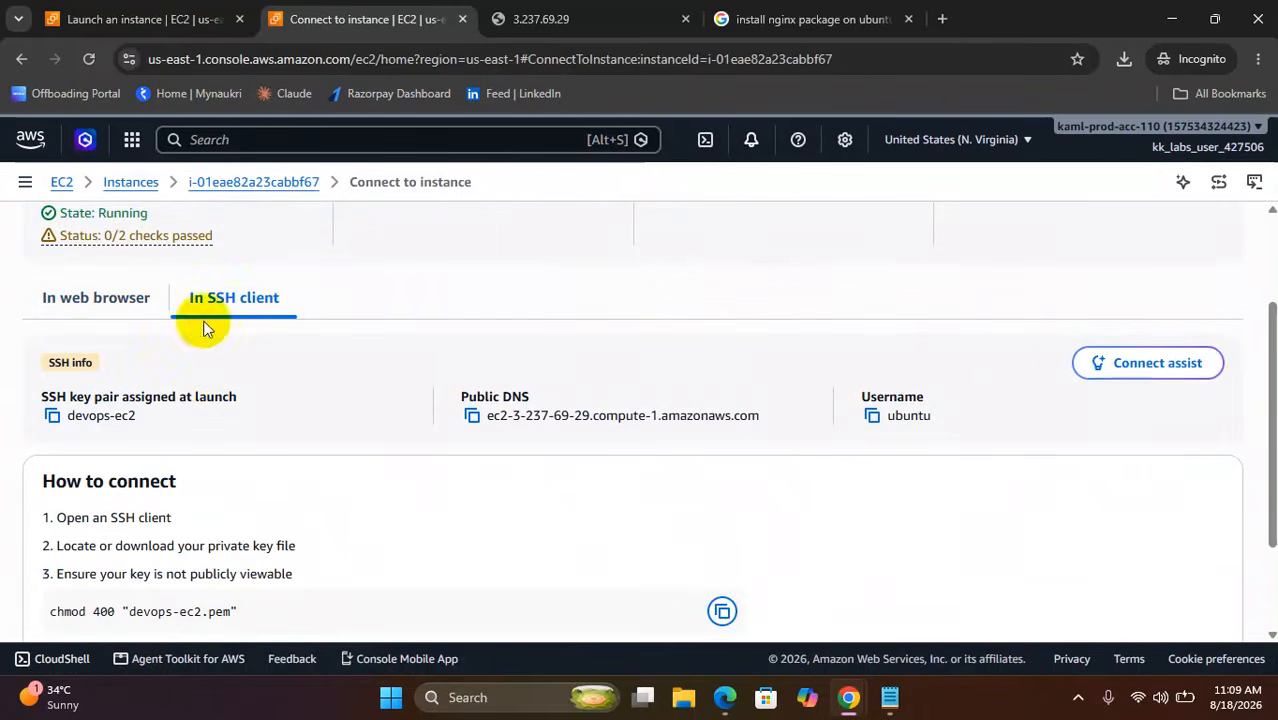
scroll(259, 408, down, 2)
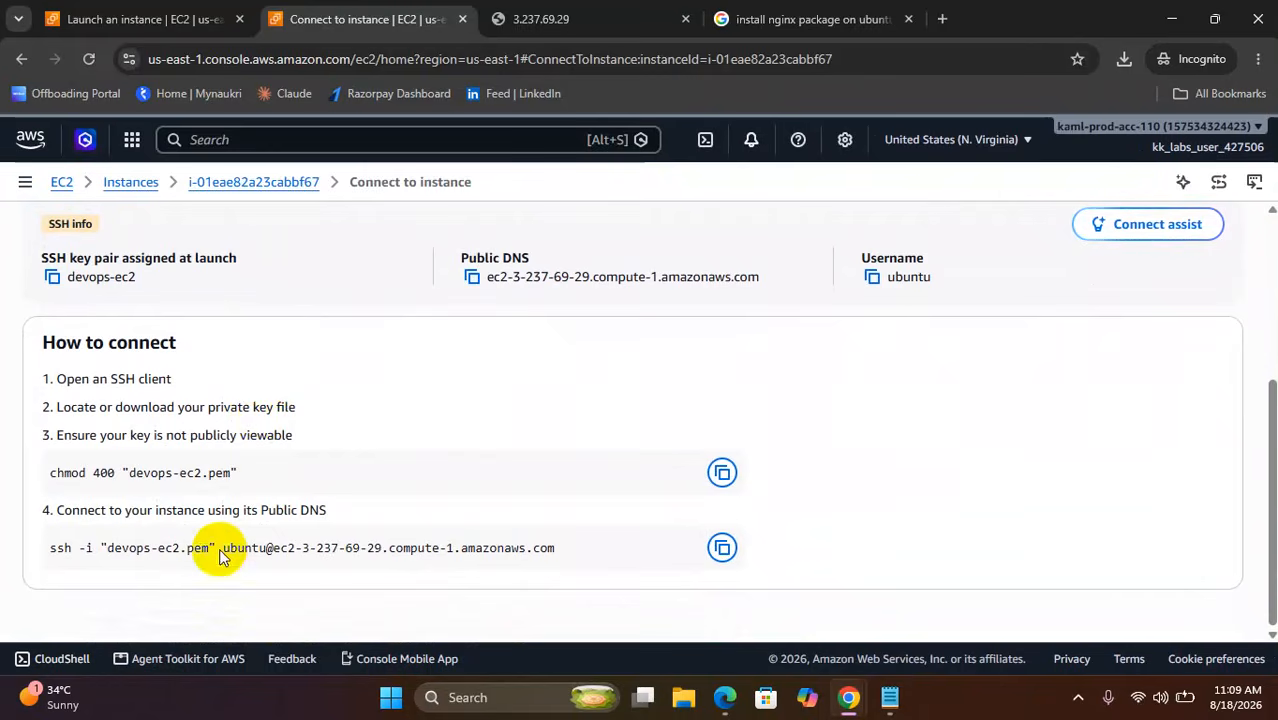
click(722, 548)
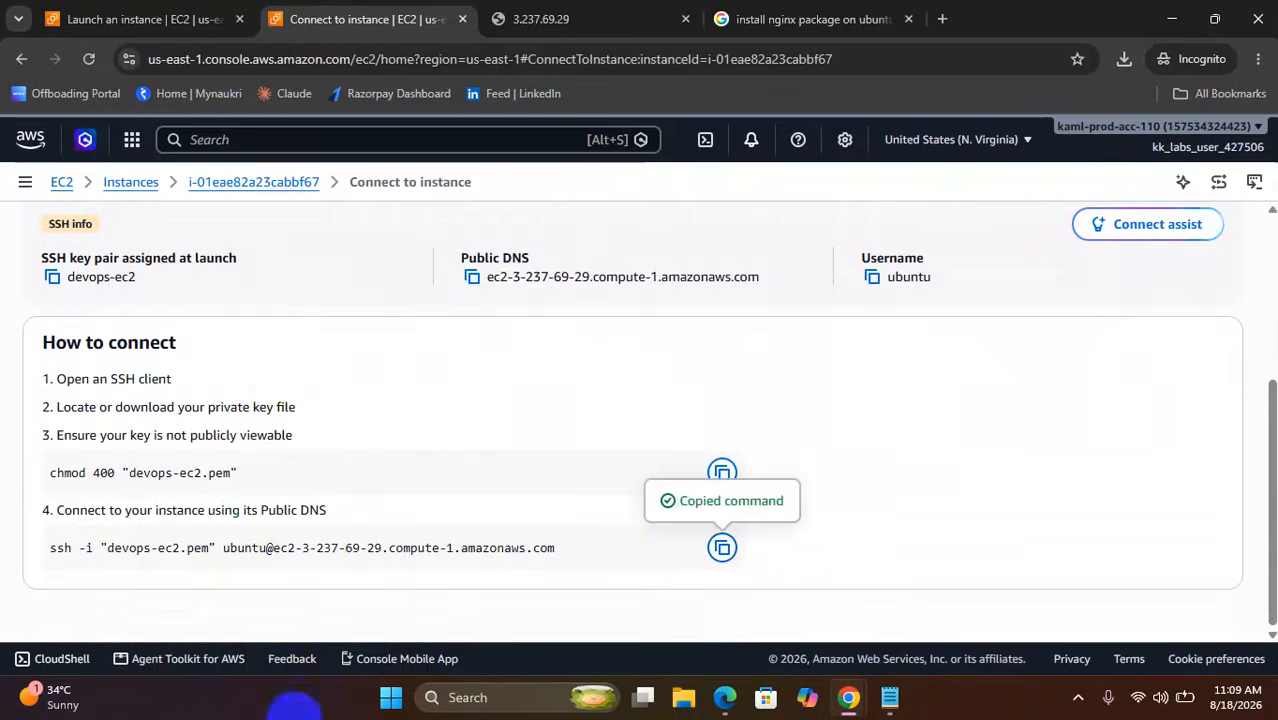
Open Git Bash, change from the home directory into Downloads/, and list the files in detail.
click(391, 697)
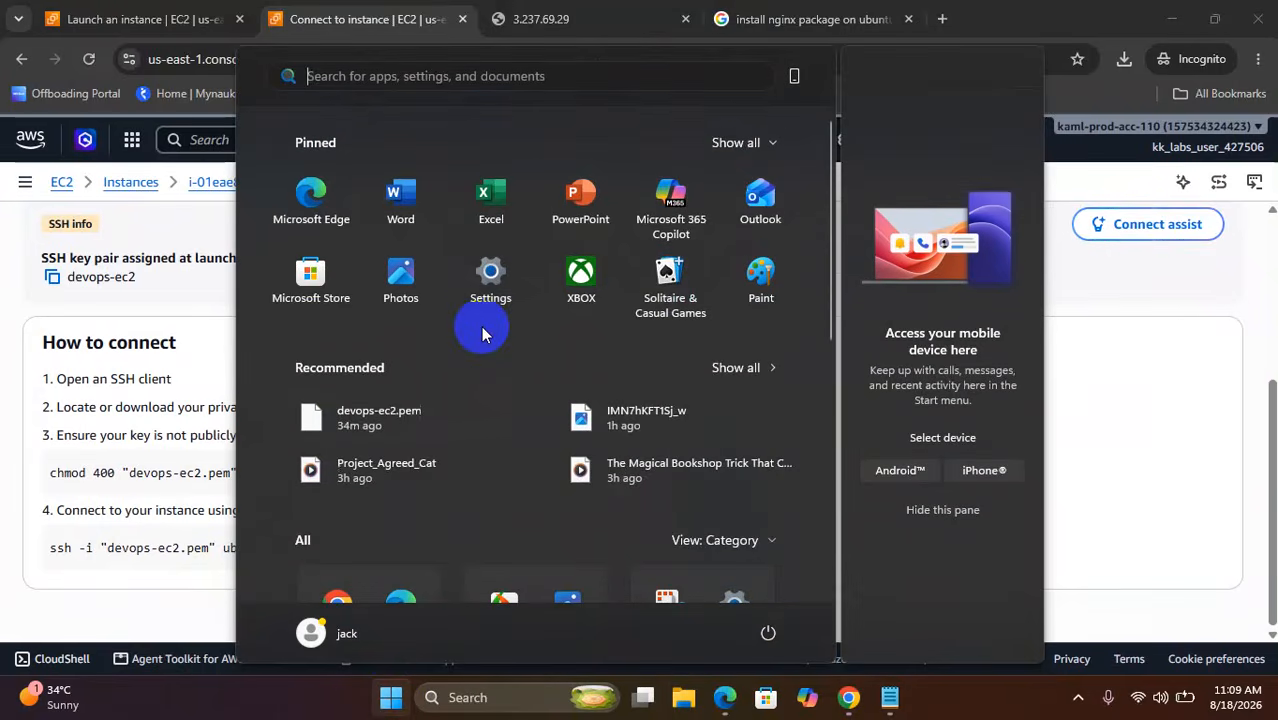
text(git)
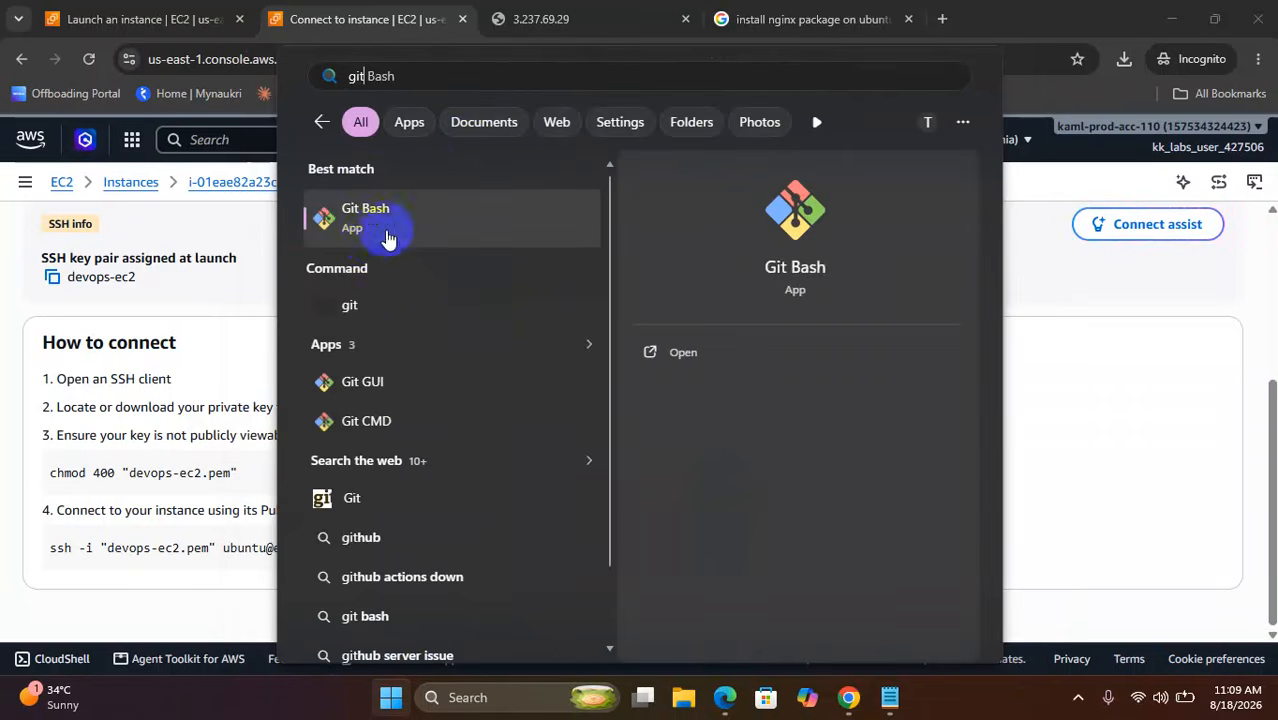
click(660, 354)
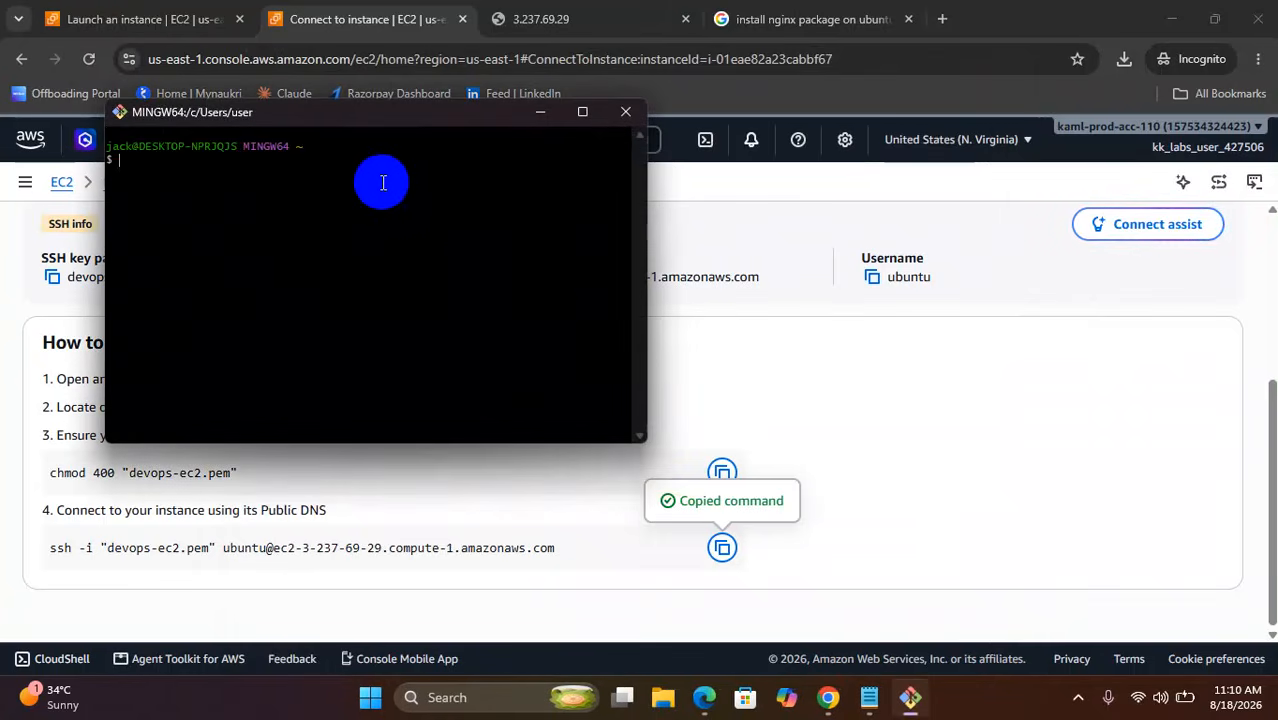
text(cd ~)
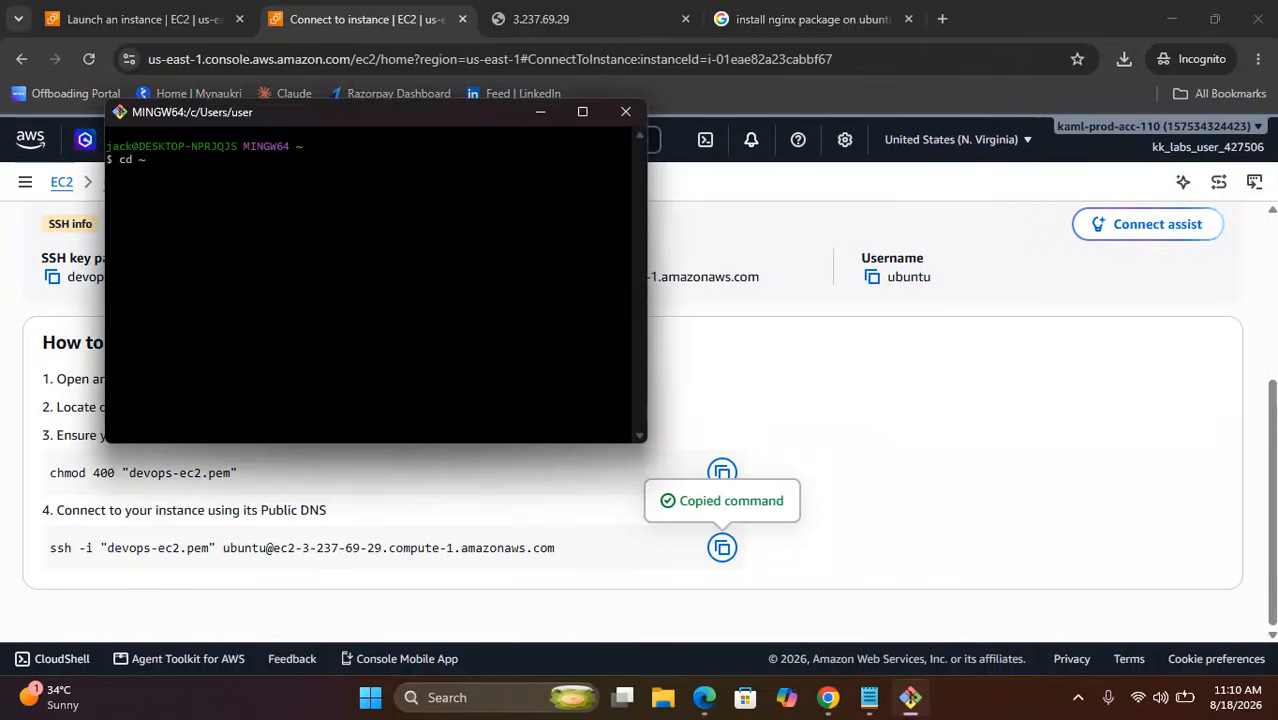
key(Return)
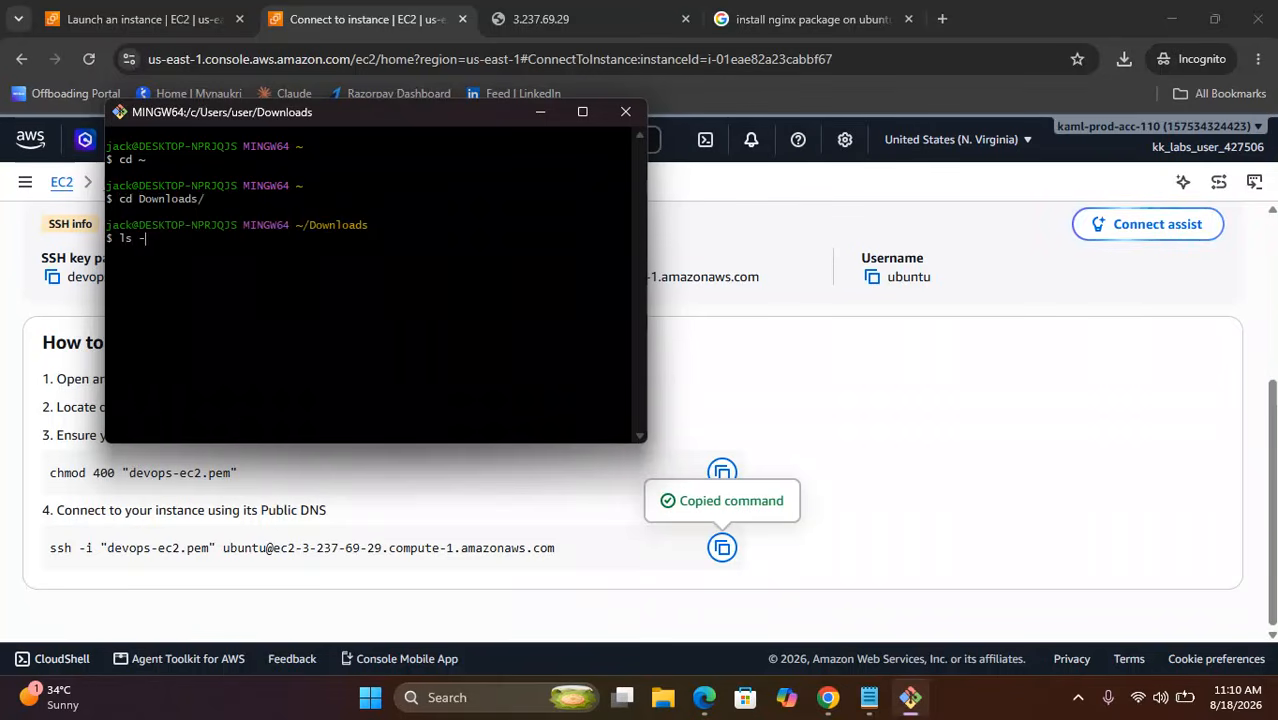
key(Return)
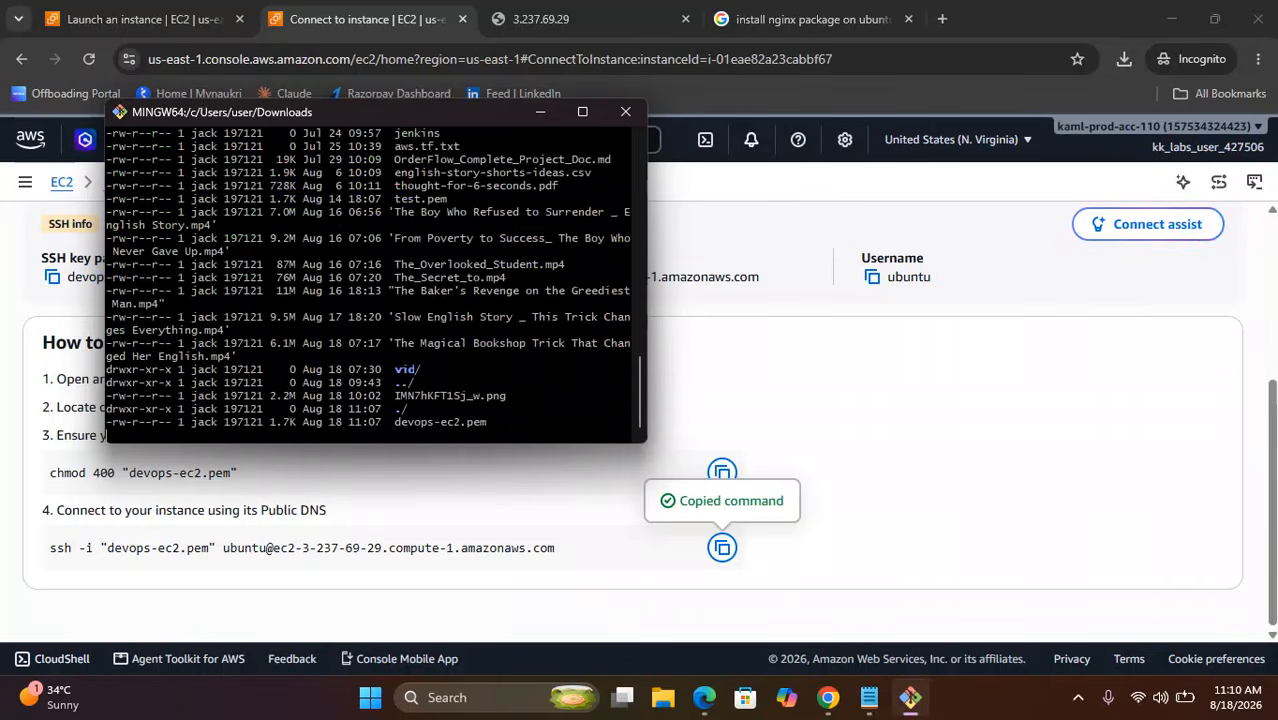
double_click(423, 395)
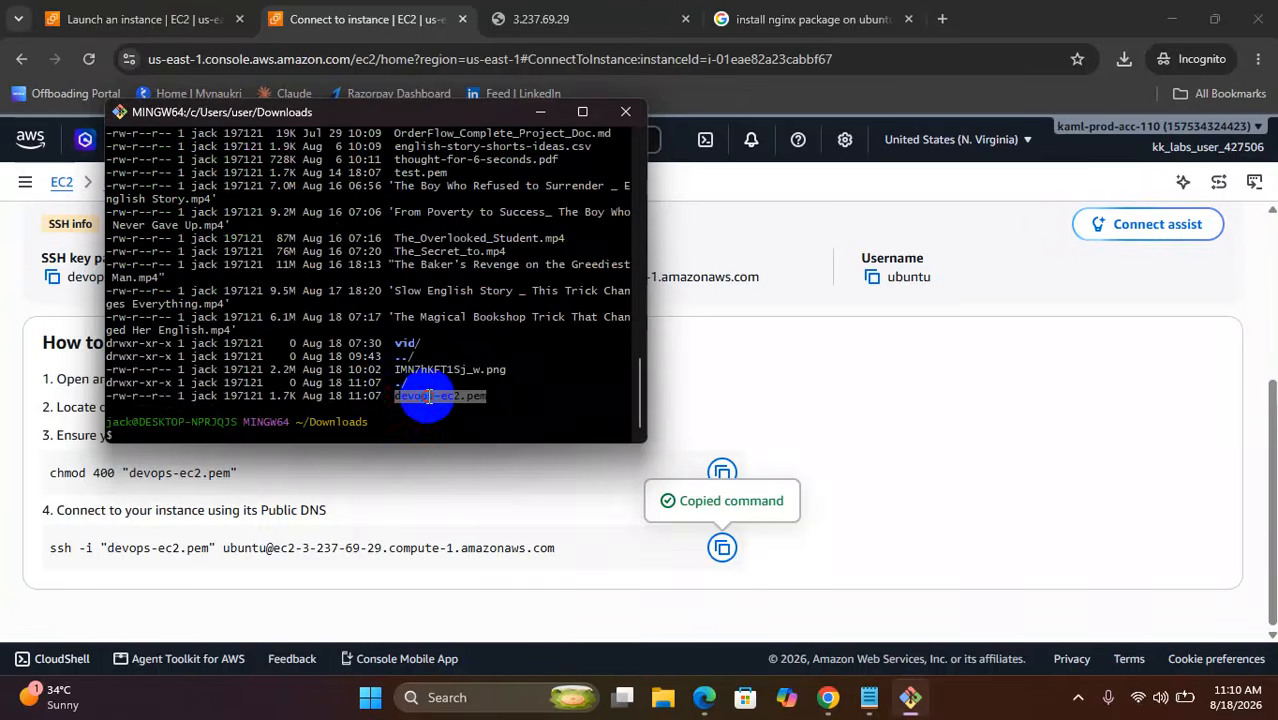
click(586, 111)
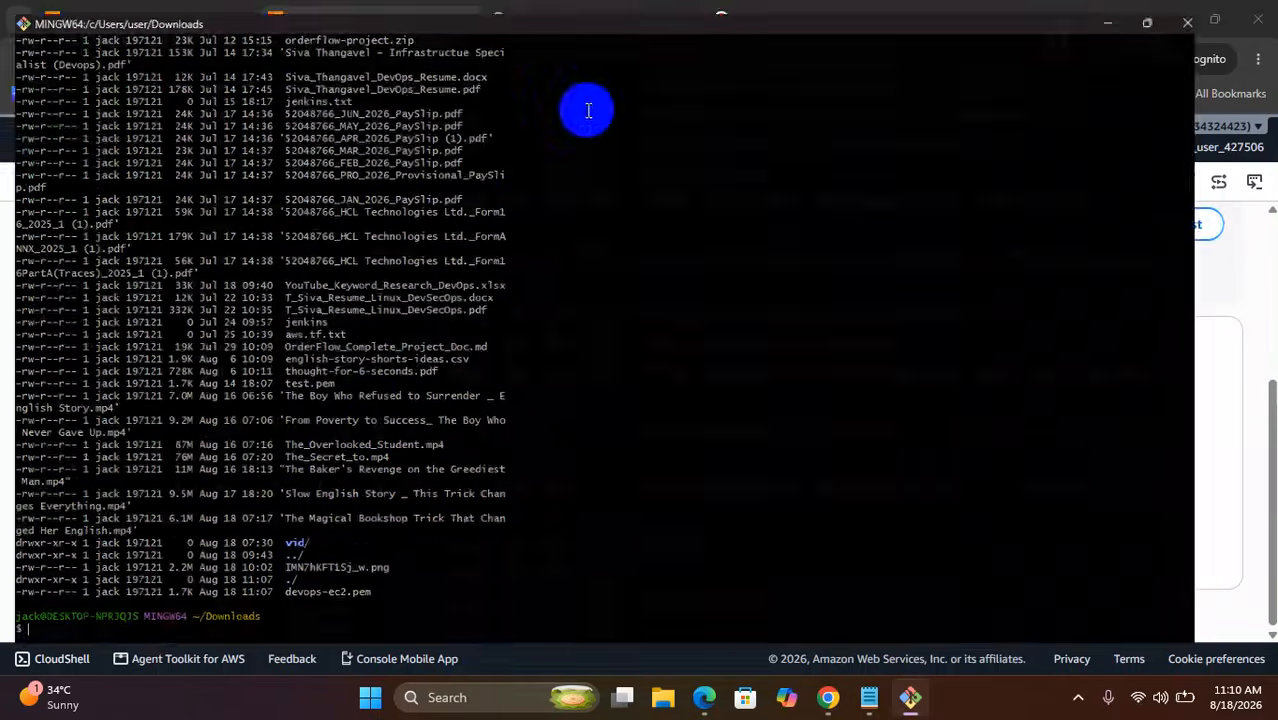
right_click(84, 662)
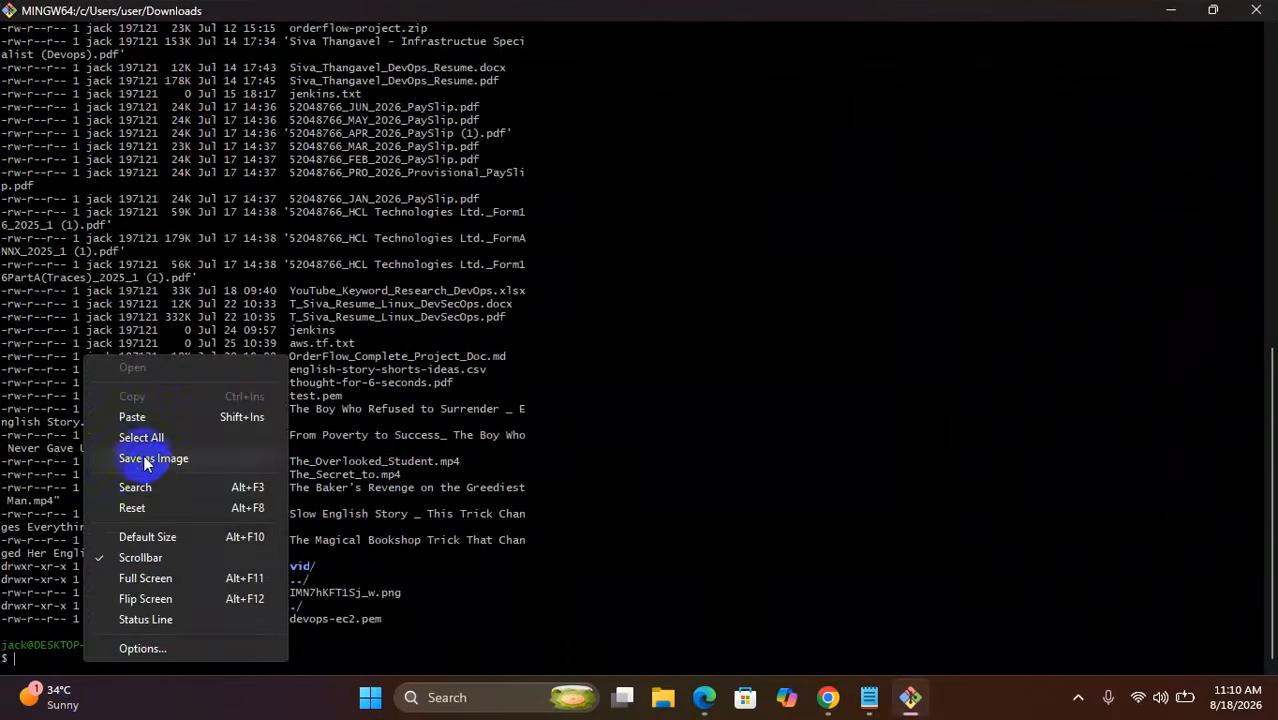
click(135, 419)
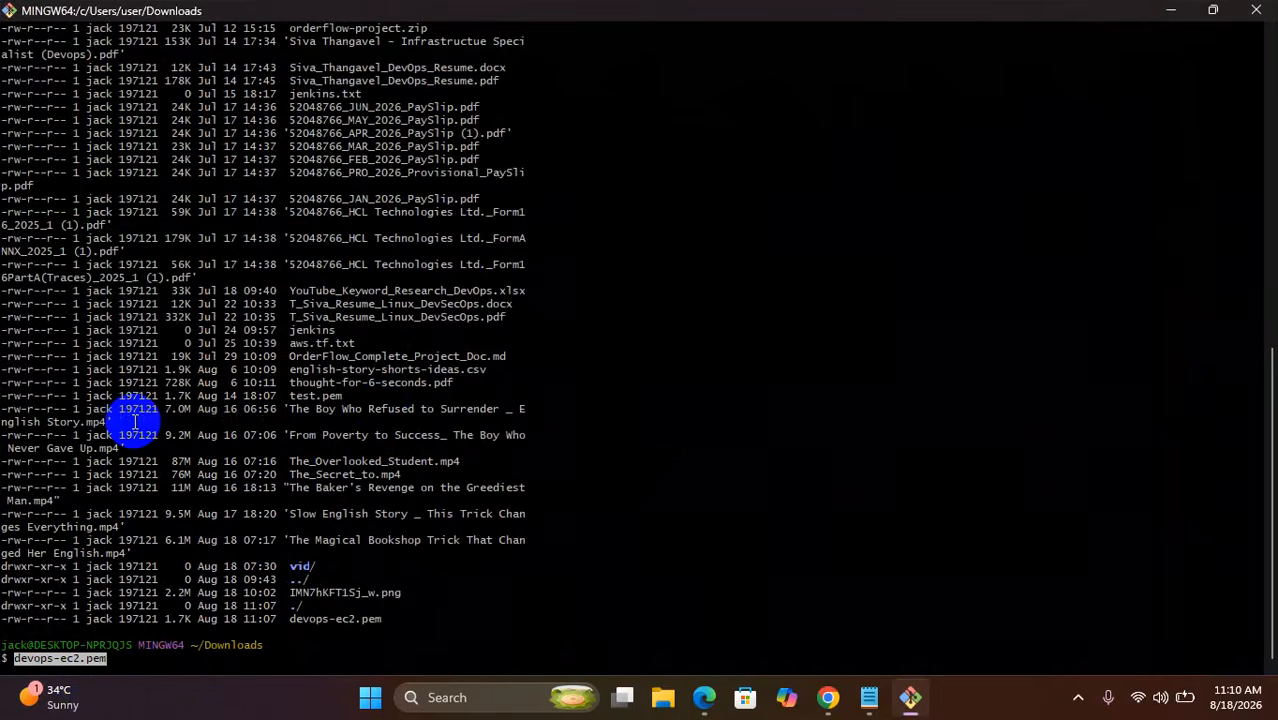
key(ctrl+c)
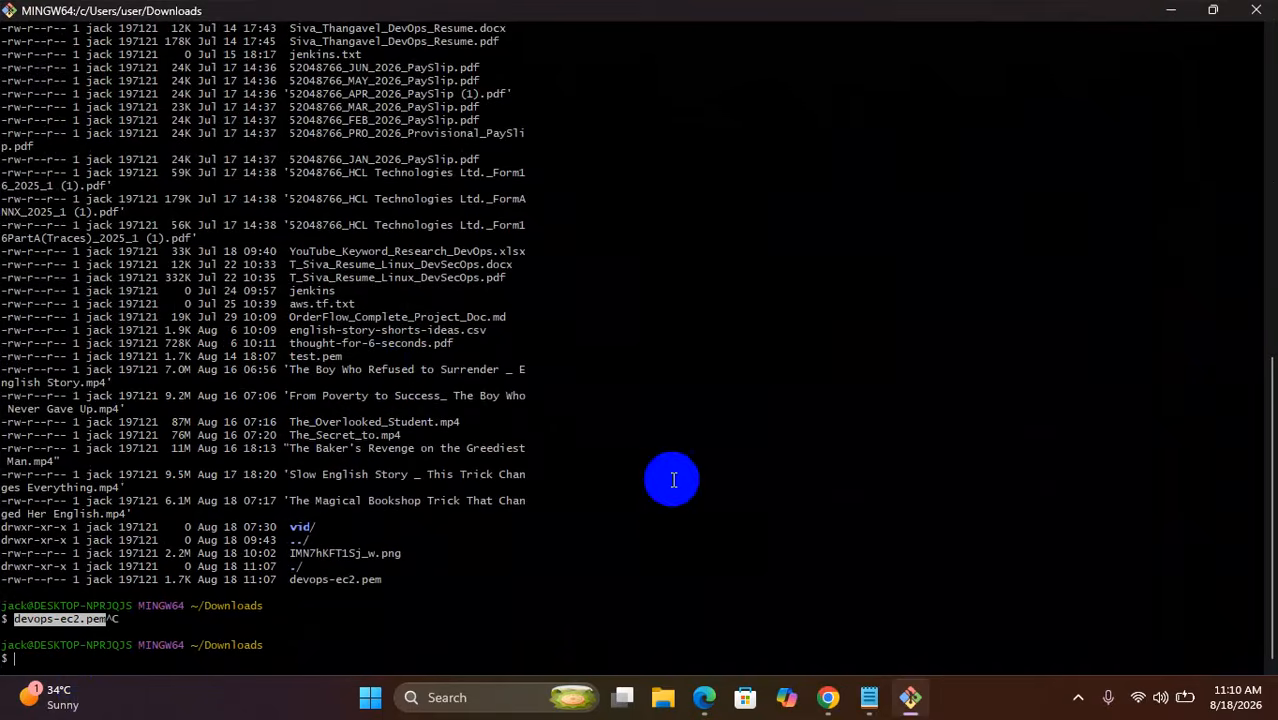
Copy the ssh -i "devops-ec2.pem" command from the Connect to instance page in Chrome and run it in Git Bash.
click(828, 700)
click(907, 620)
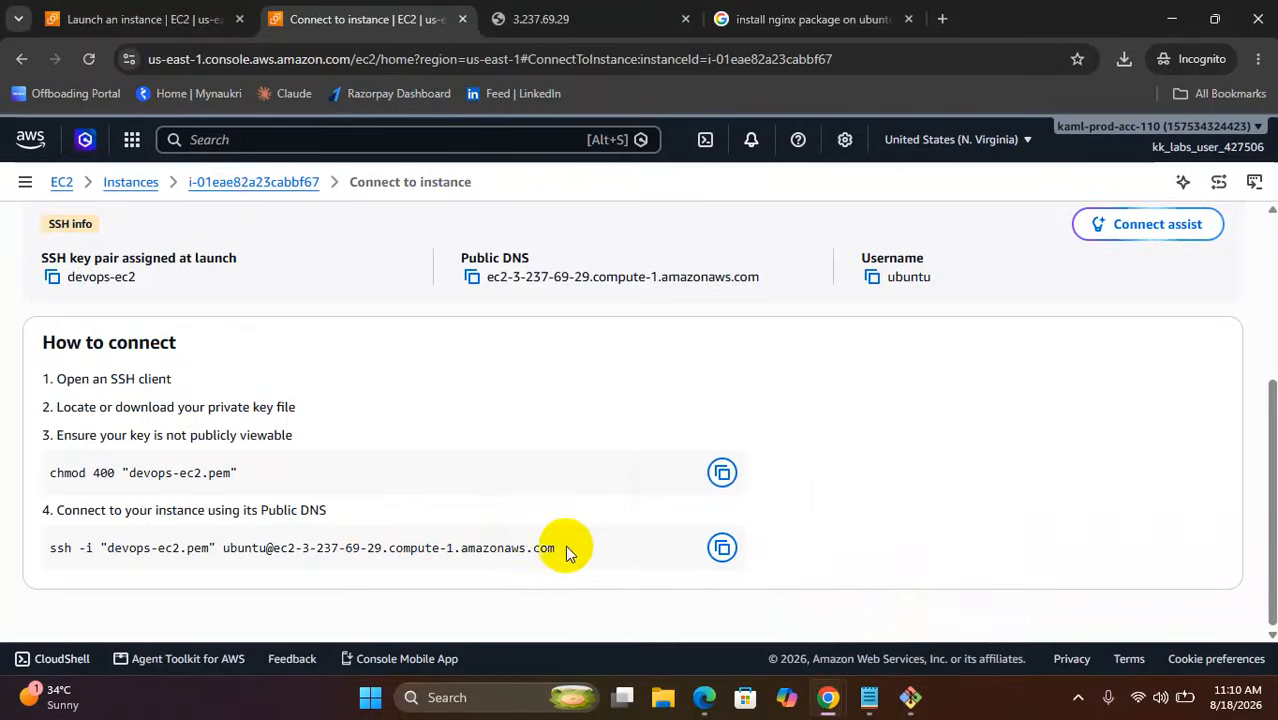
click(722, 547)
click(910, 698)
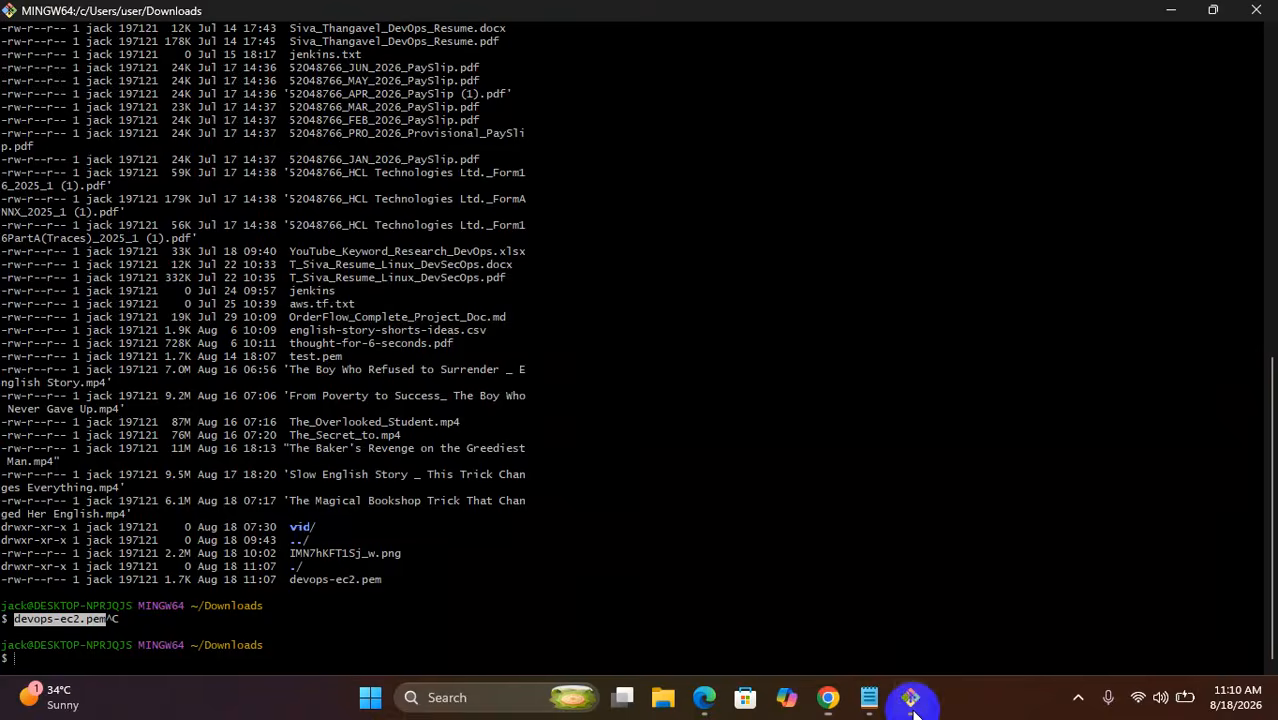
right_click(493, 590)
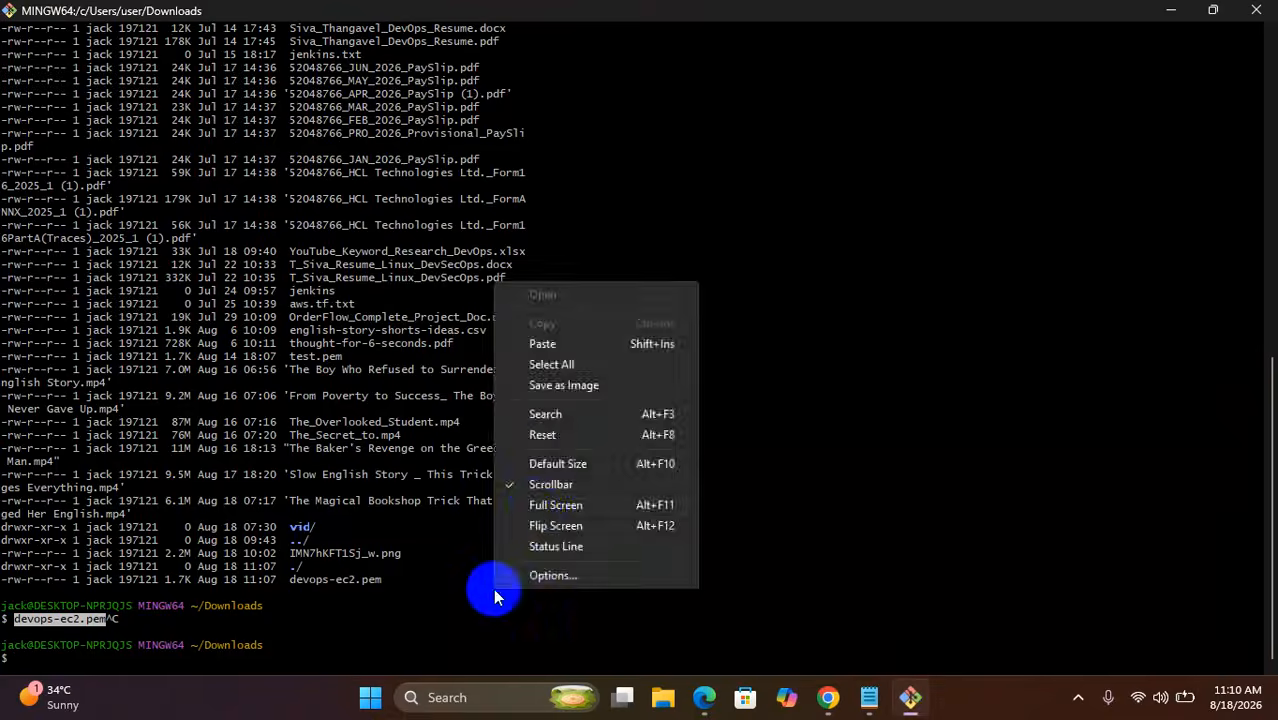
click(580, 345)
key(Return)
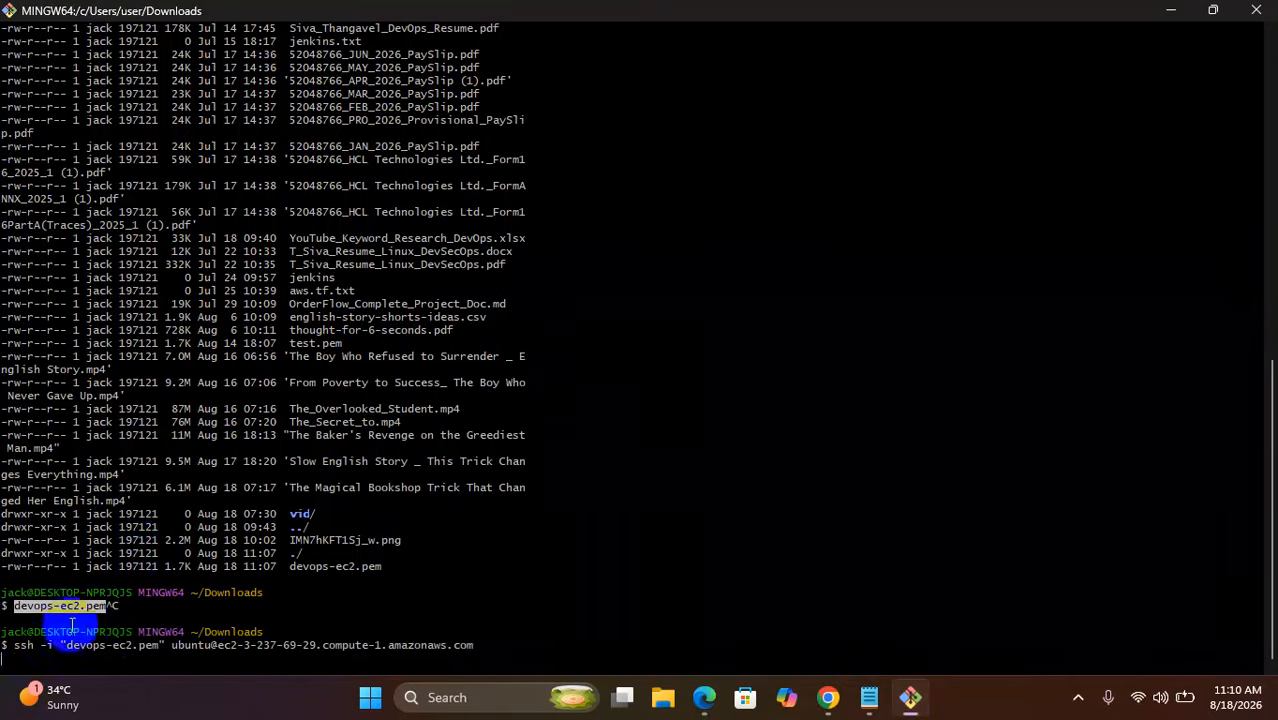
Return to the Connect to instance page in Chrome, check the instance info, and copy the chmod 400 "devops-ec2.pem" command.
mouse_move(843, 697)
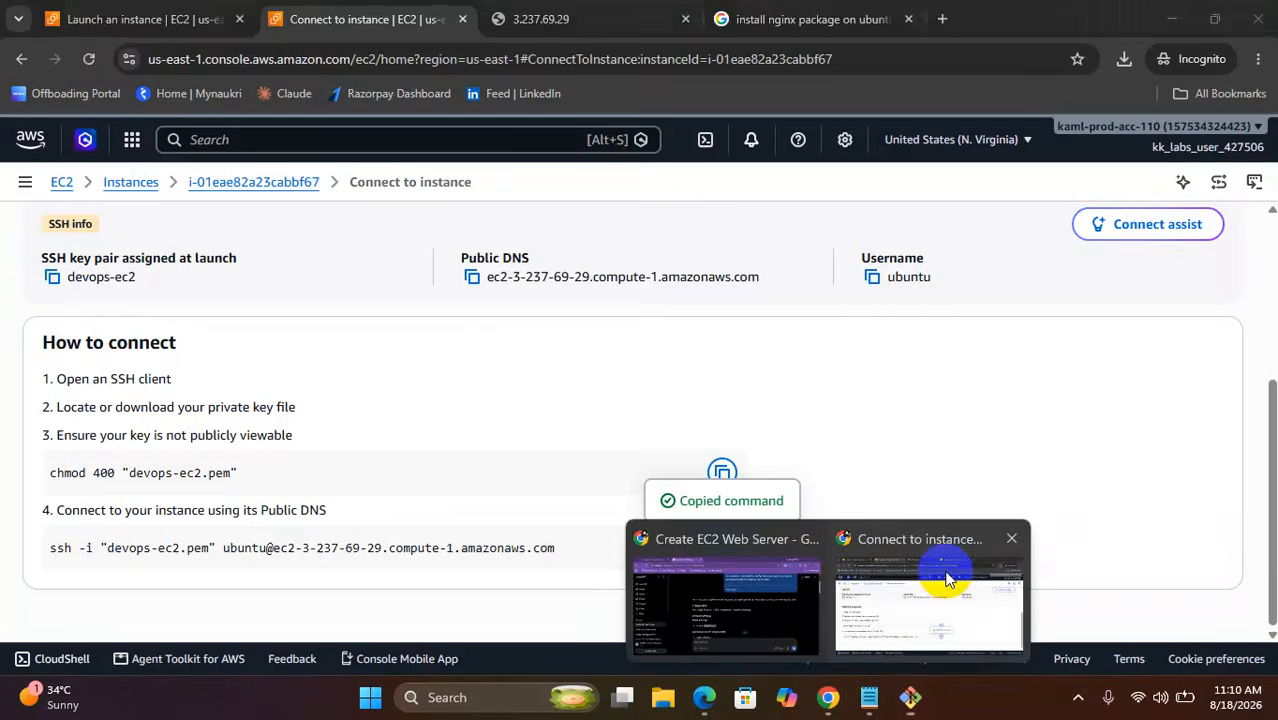
click(940, 648)
scroll(480, 415, up, 2)
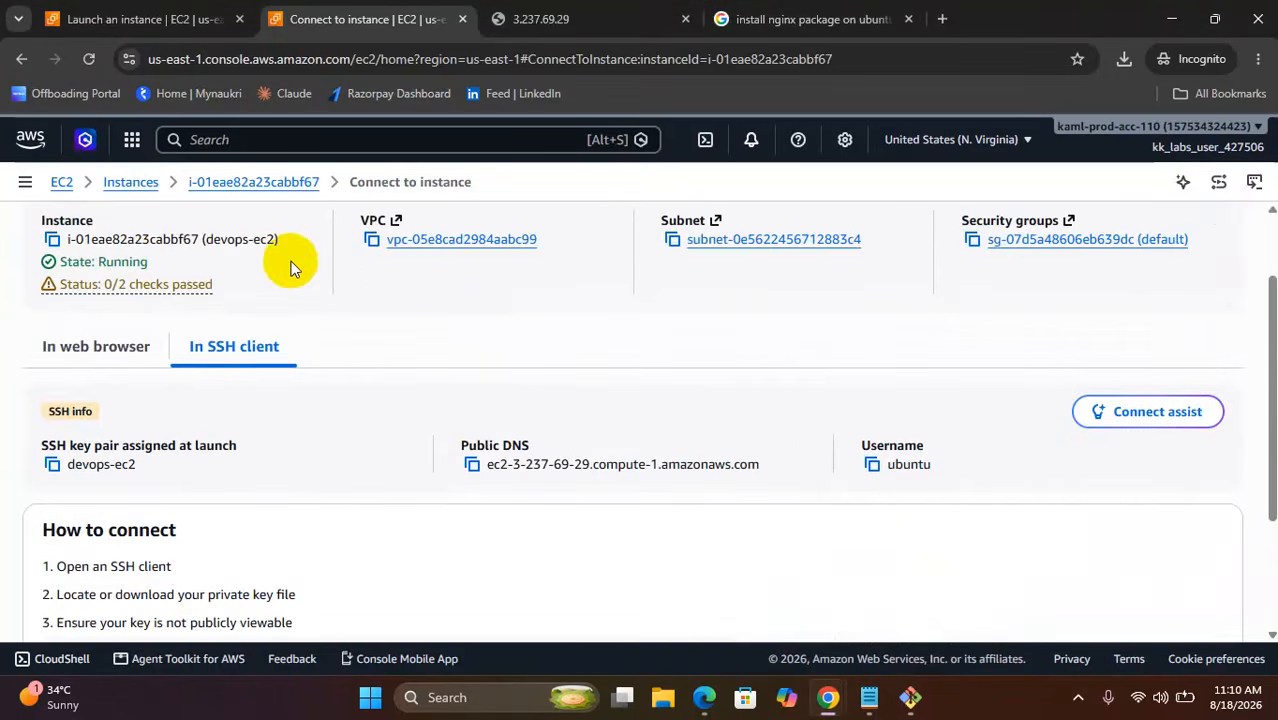
scroll(305, 373, down, 2)
scroll(305, 373, up, 3)
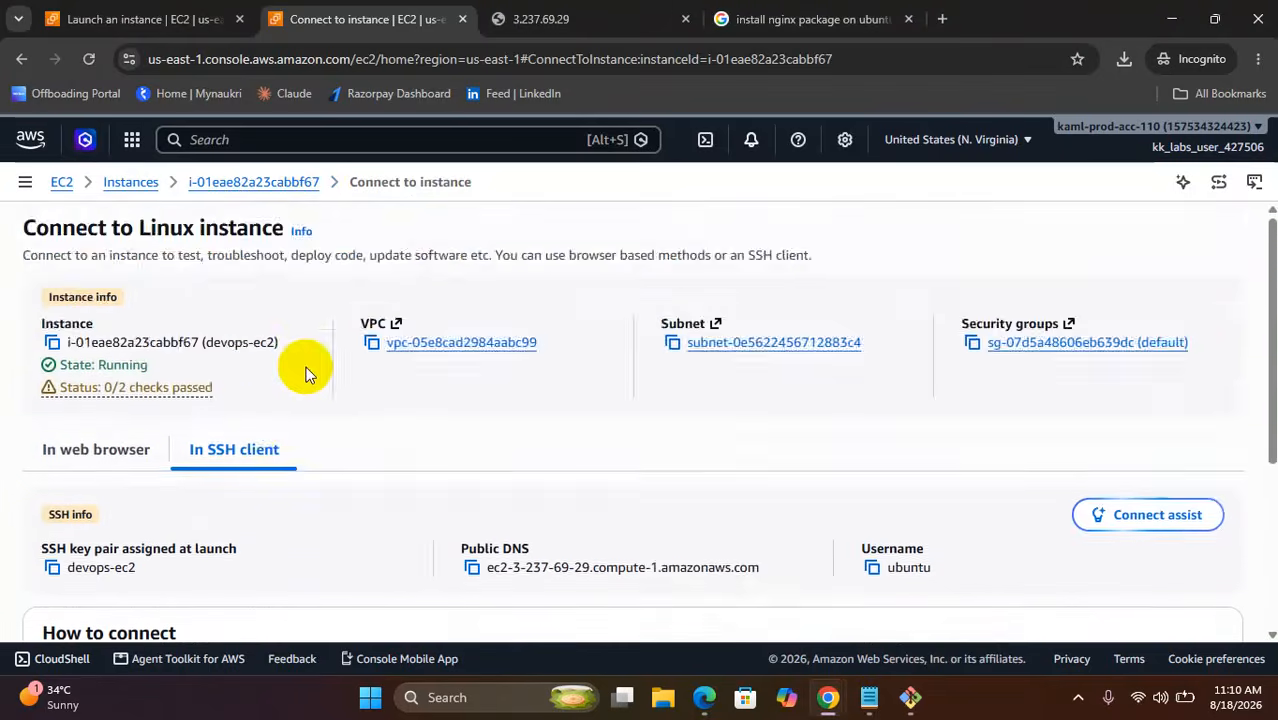
scroll(300, 365, down, 3)
click(722, 470)
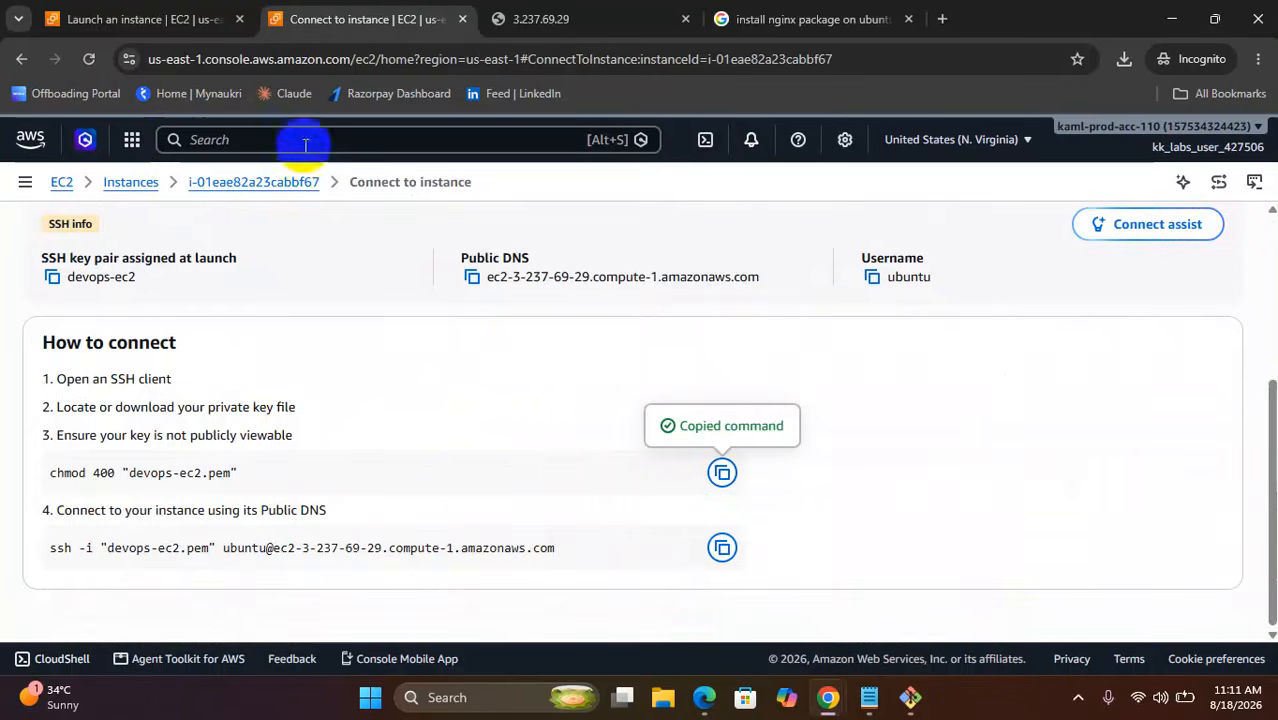
Examine the devops-ec2 instance summary and reopen its SSH client connection instructions.
click(265, 184)
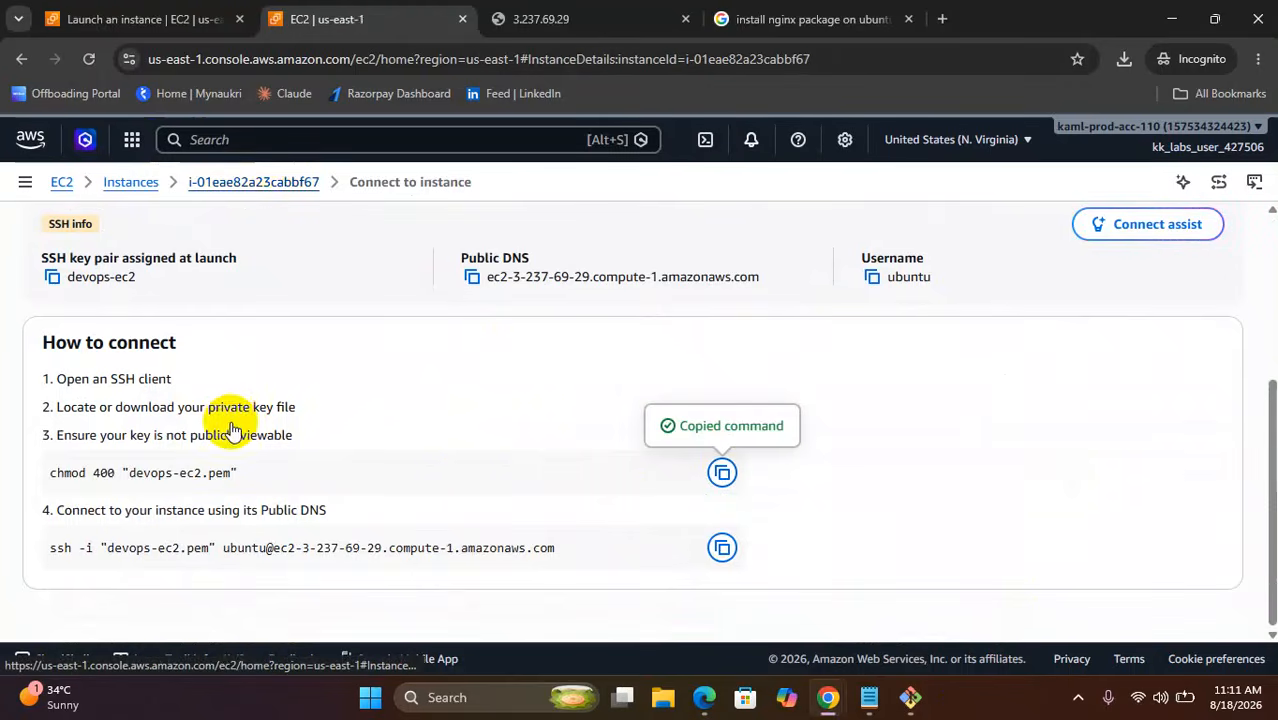
scroll(460, 585, down, 4)
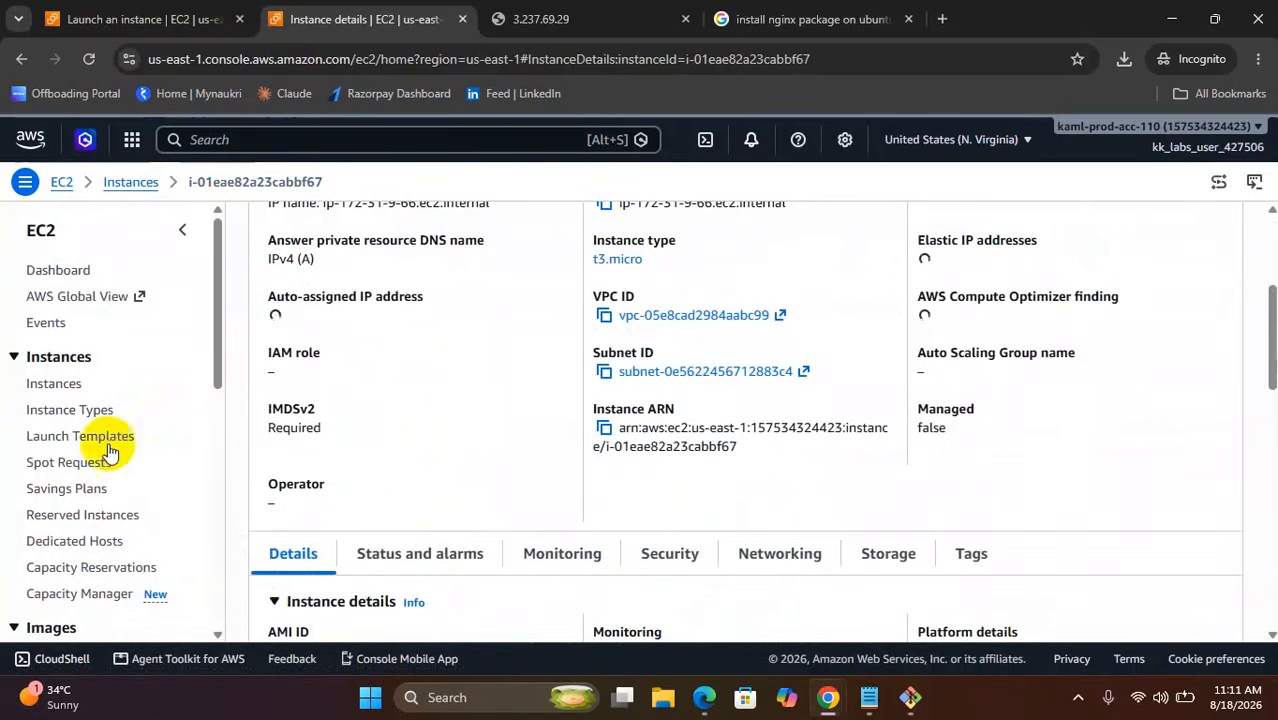
scroll(580, 412, up, 3)
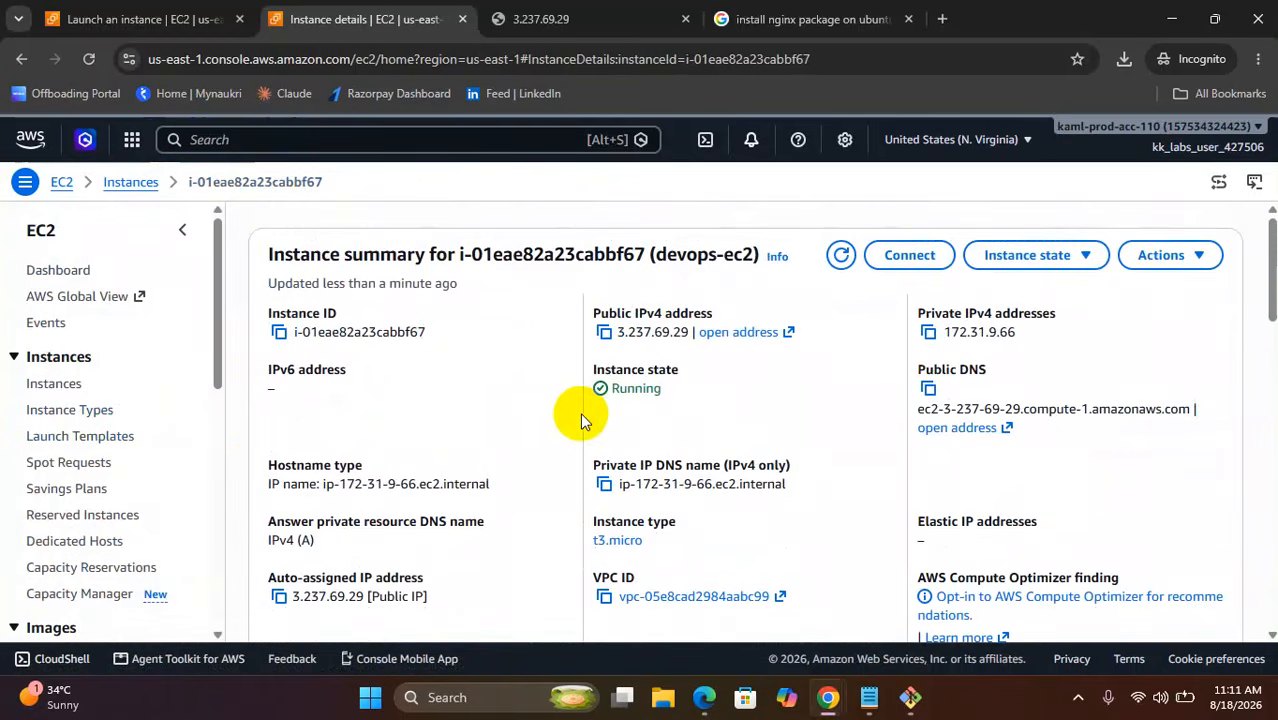
click(905, 254)
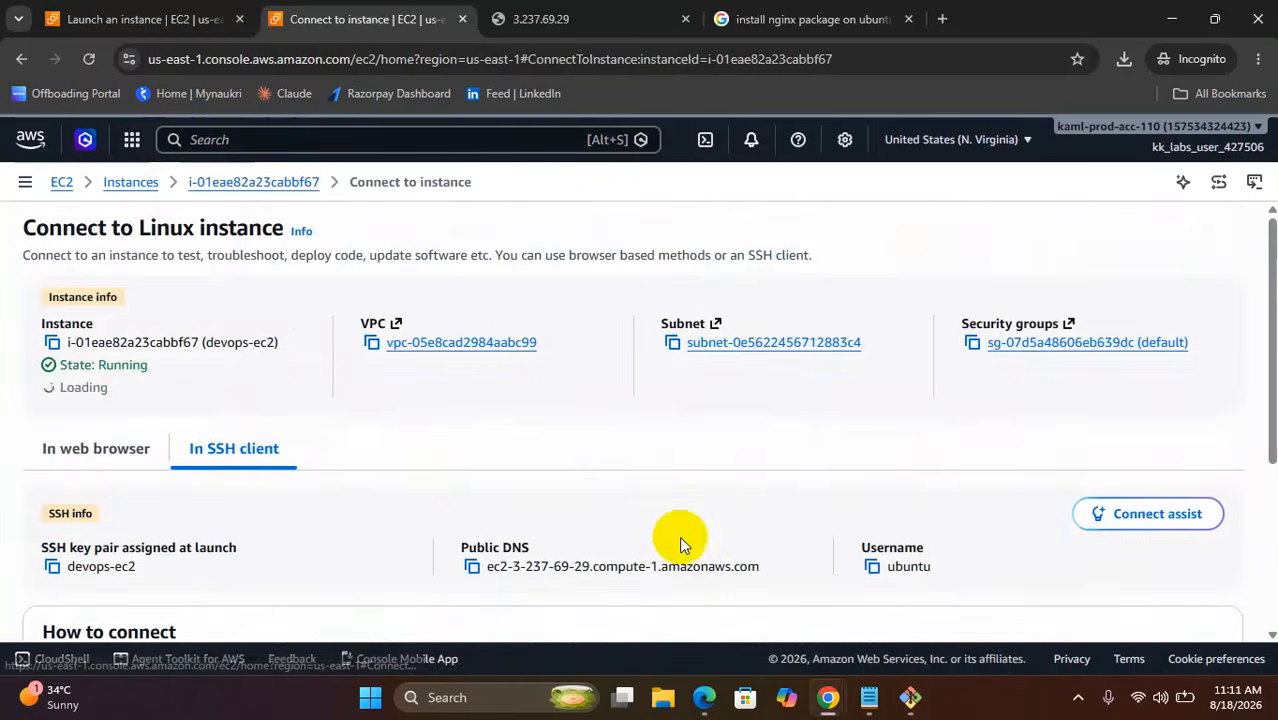
scroll(371, 422, down, 3)
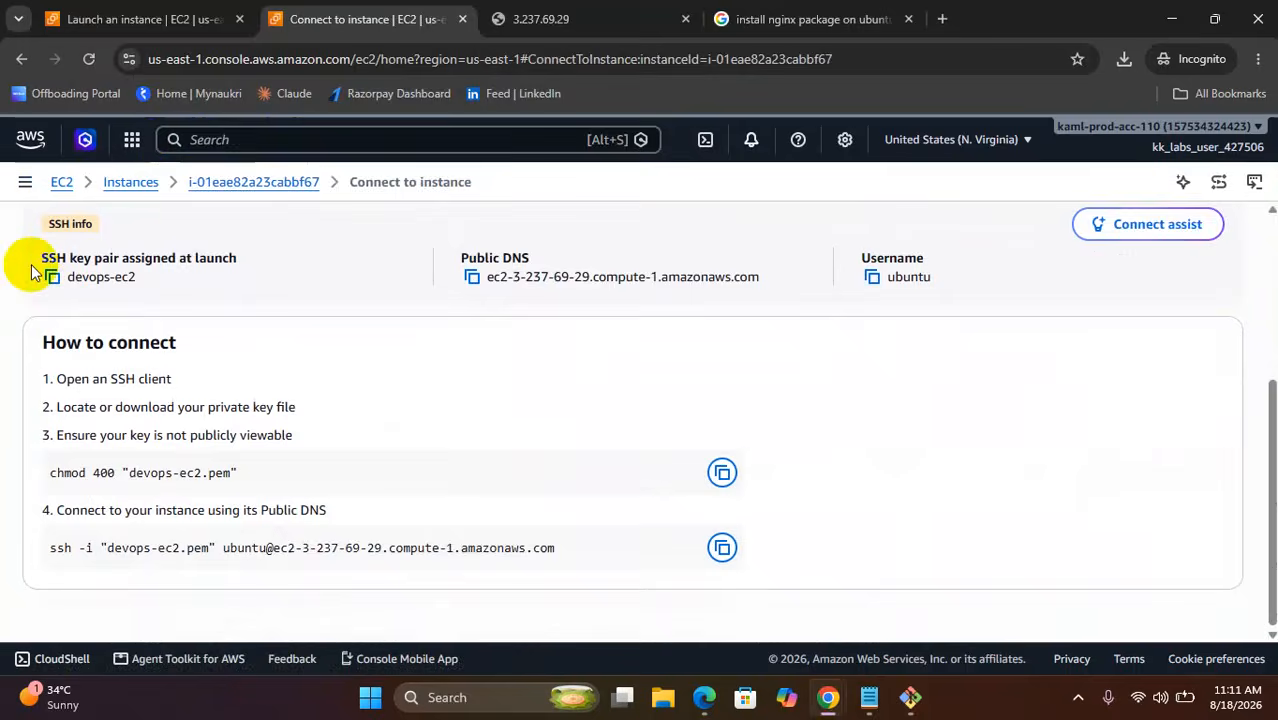
Run the copied chmod 400 "devops-ec2.pem" command in Git Bash and retry the ssh connection to the instance.
click(912, 697)
right_click(182, 657)
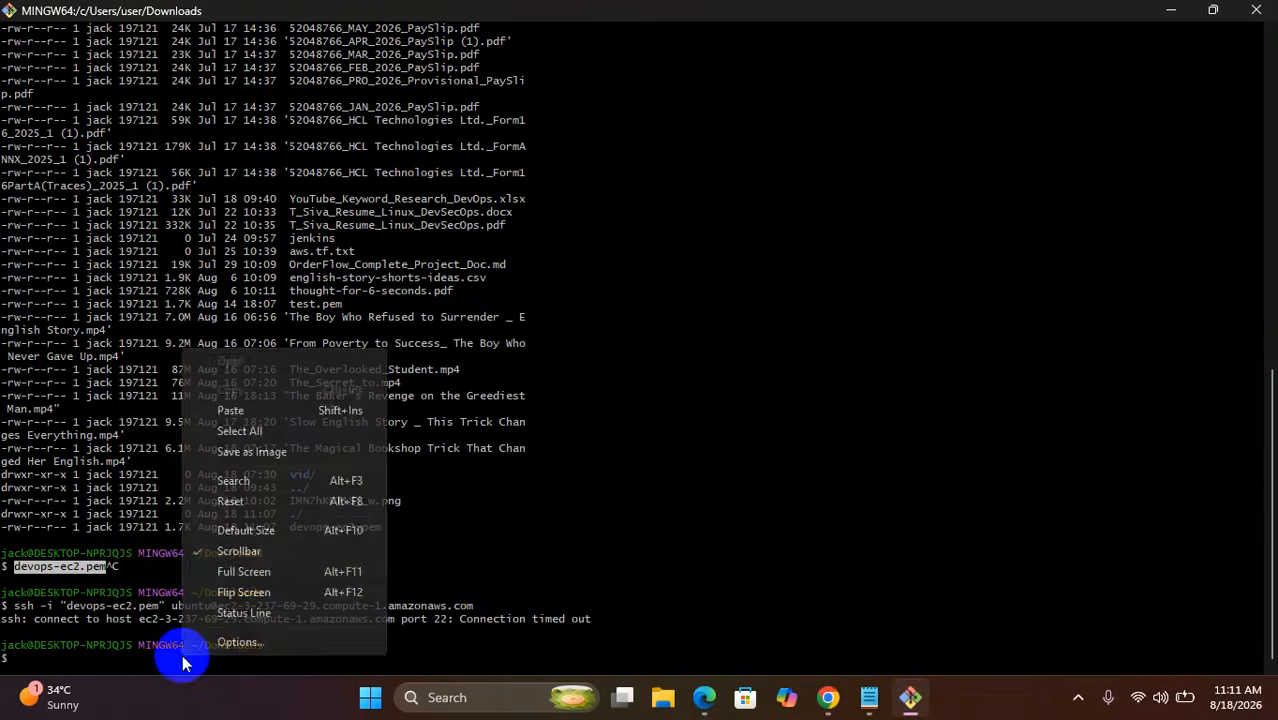
click(229, 411)
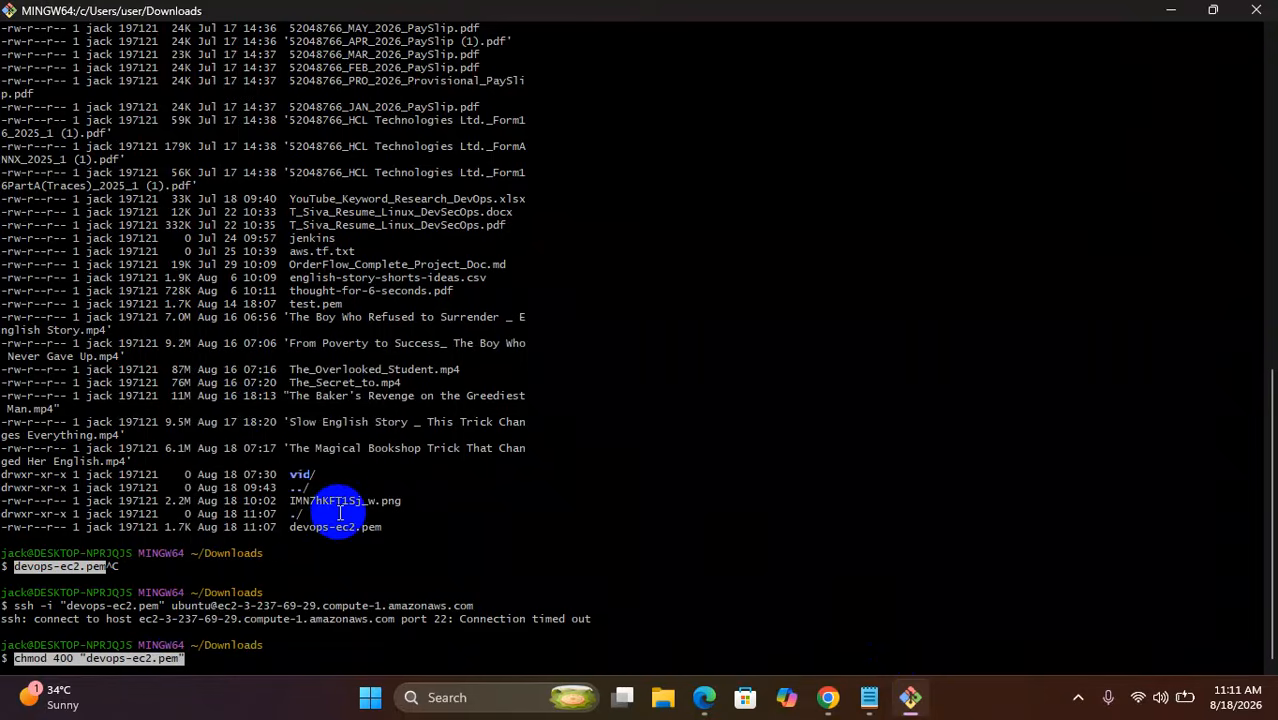
key(Return)
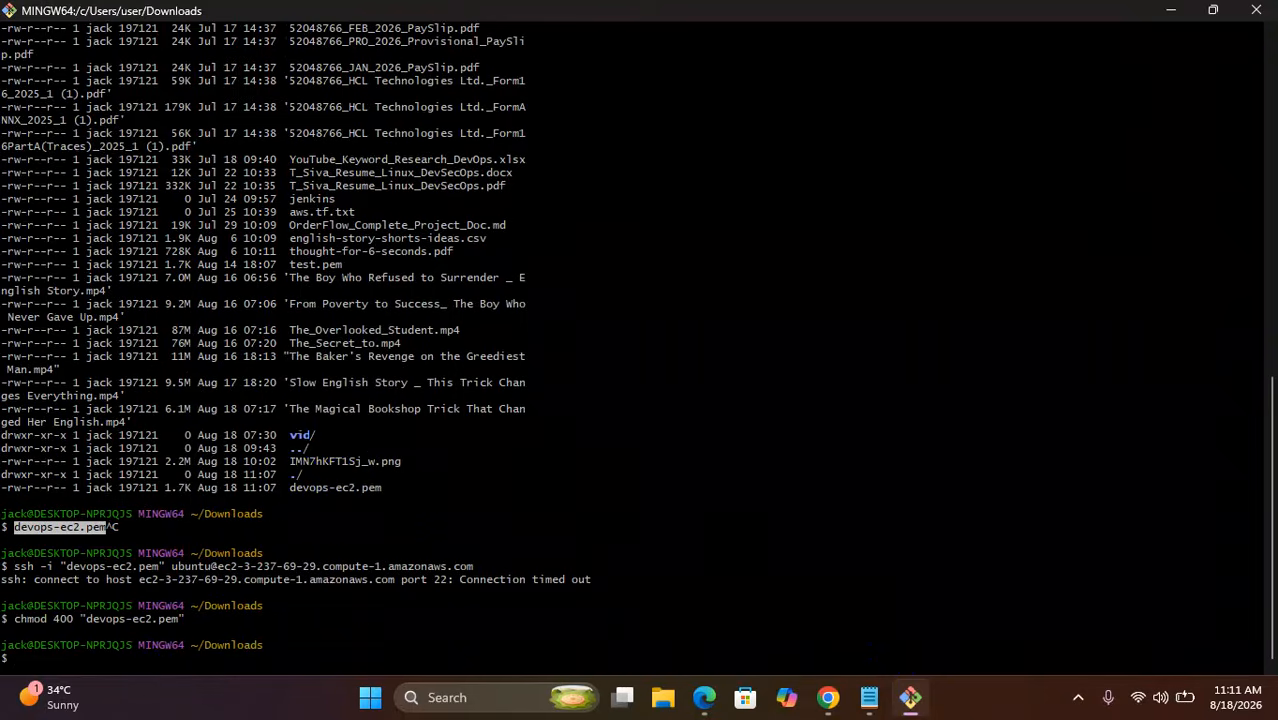
key(Up)
key(Return)
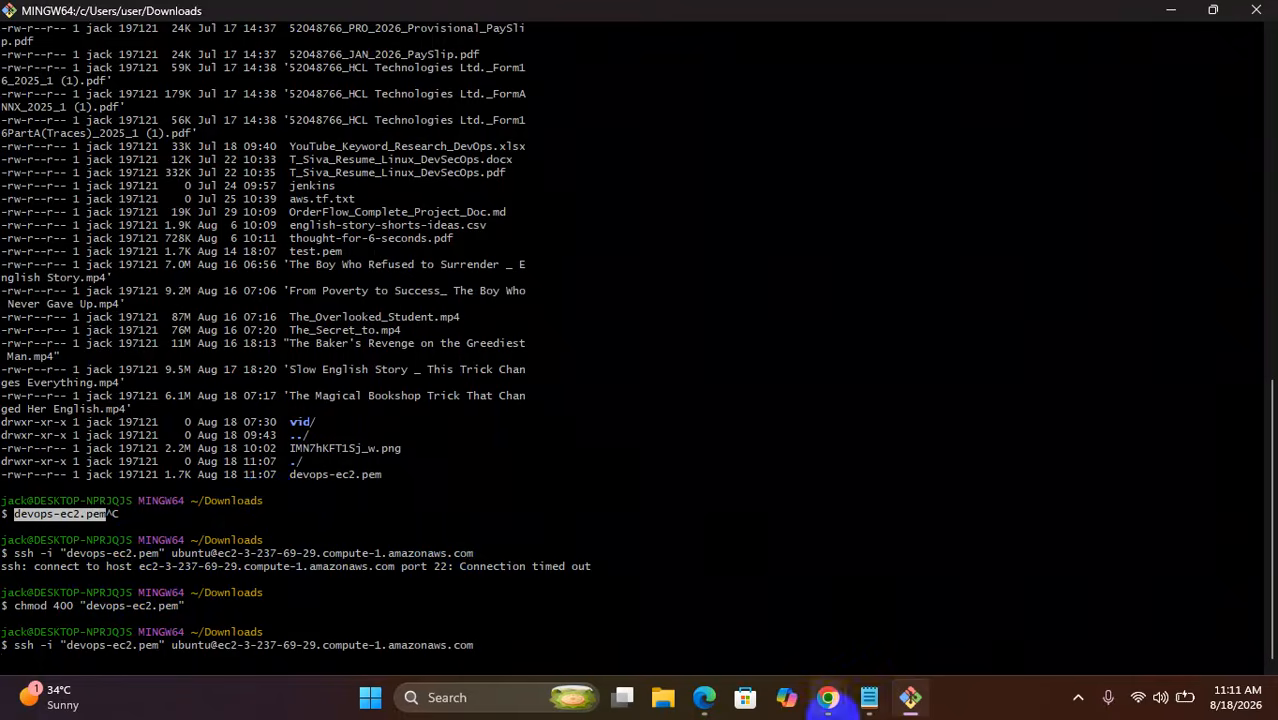
Switch to Chrome and go from the Connect to instance page back to the EC2 Instances list.
click(826, 710)
click(901, 508)
scroll(491, 399, up, 3)
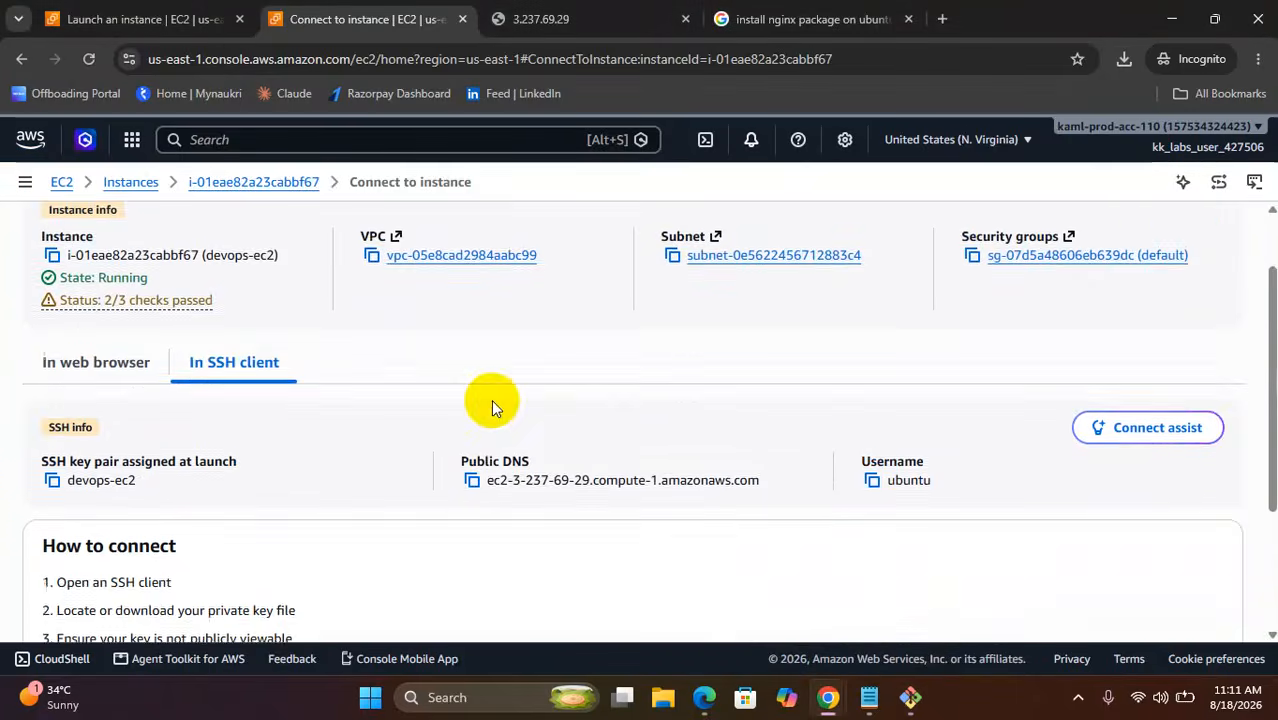
click(110, 190)
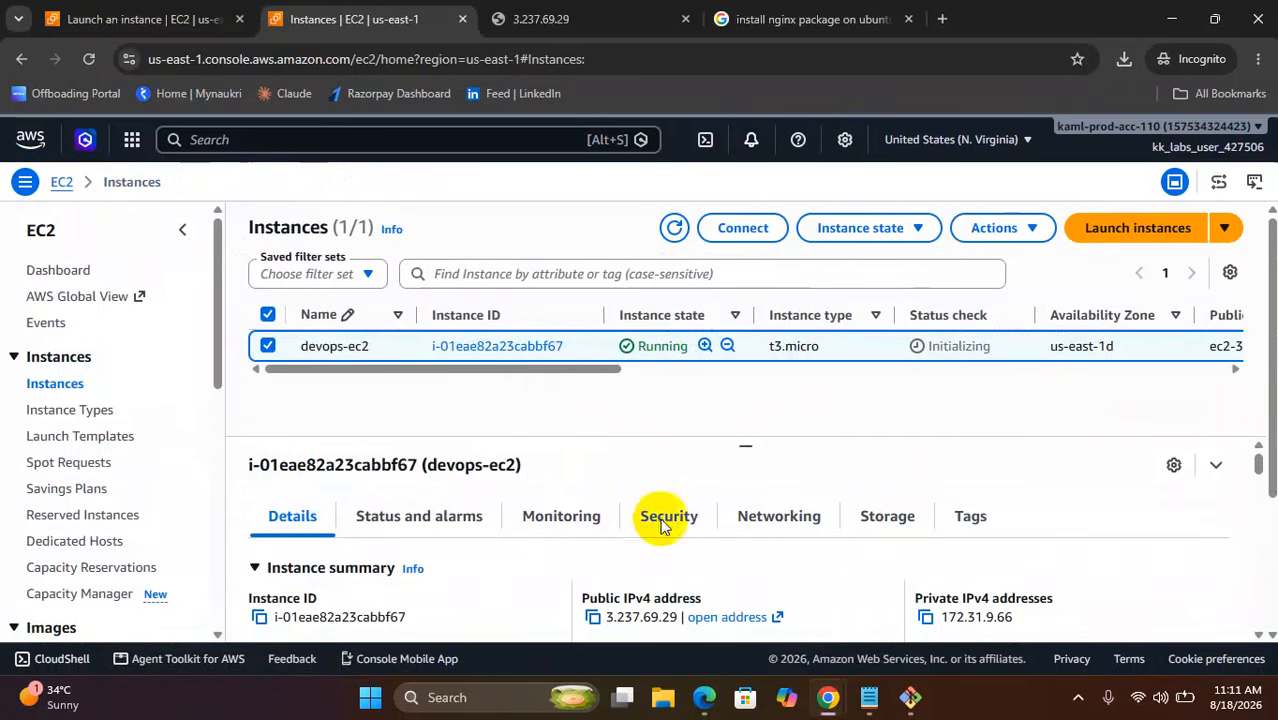
Review the security details of the devops-ec2 instance and open its default security group.
click(627, 527)
scroll(534, 548, down, 3)
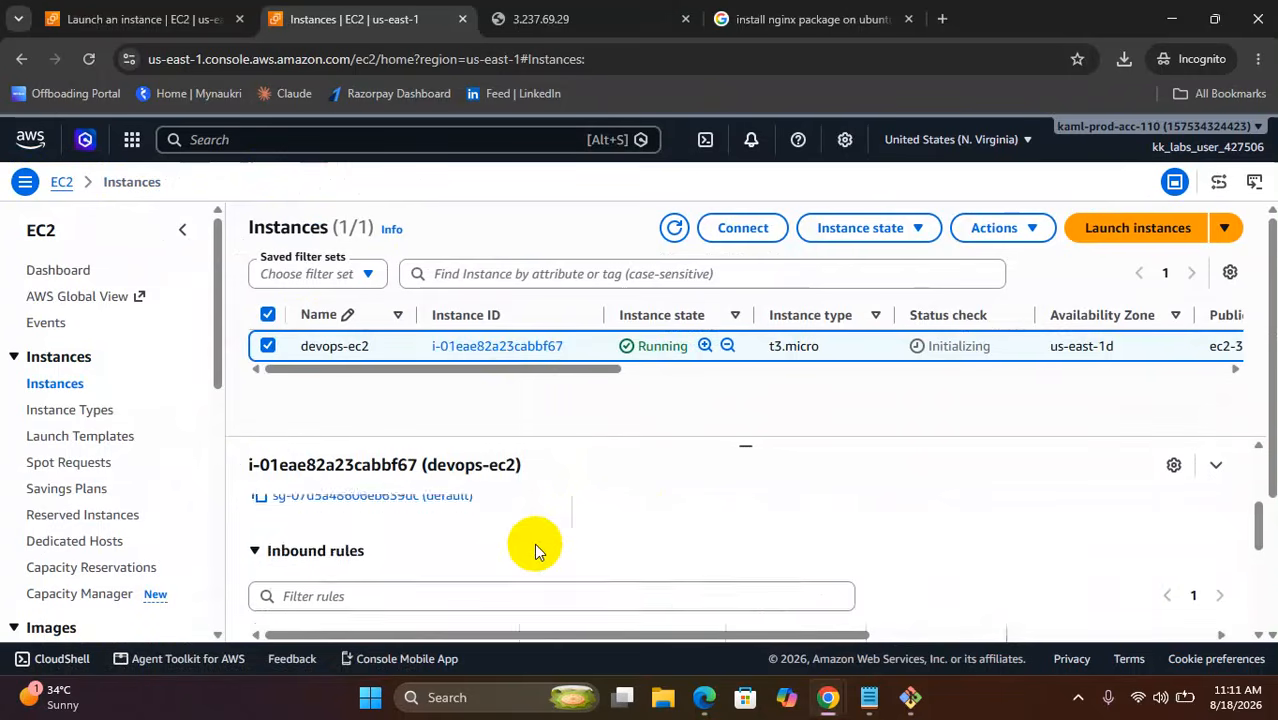
scroll(470, 538, down, 3)
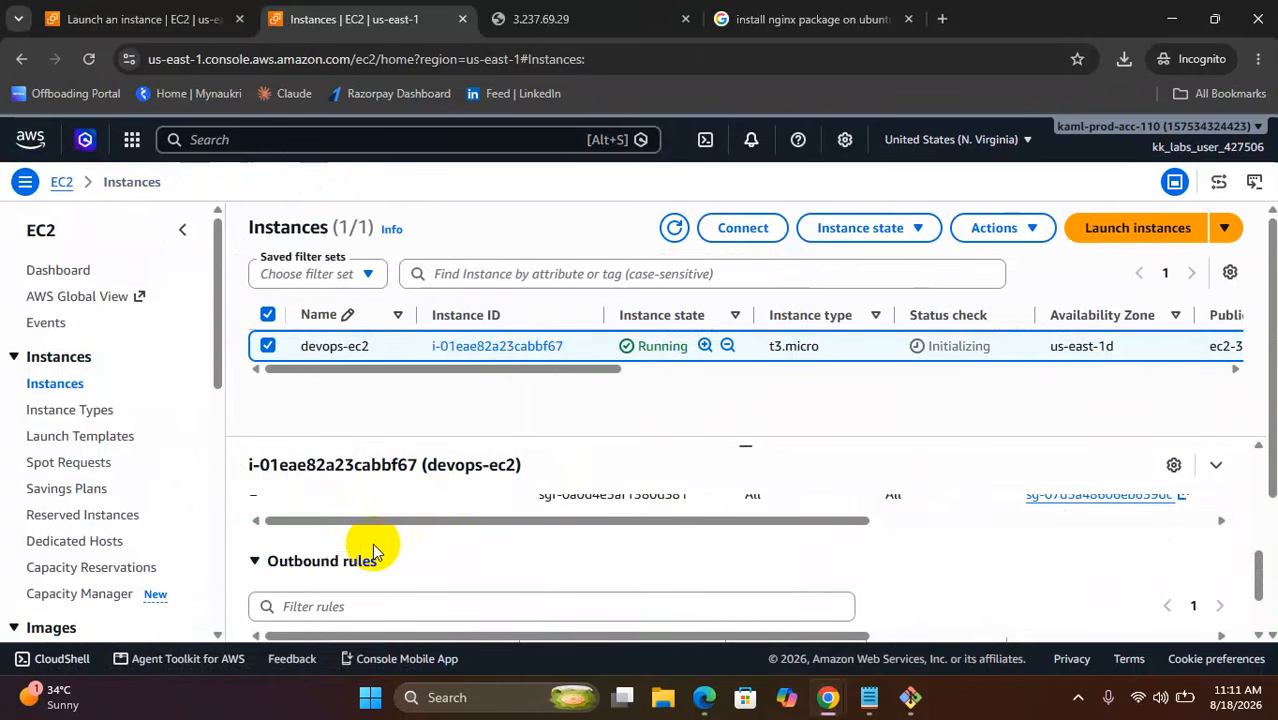
scroll(372, 543, up, 1)
scroll(372, 543, down, 1)
scroll(372, 543, up, 3)
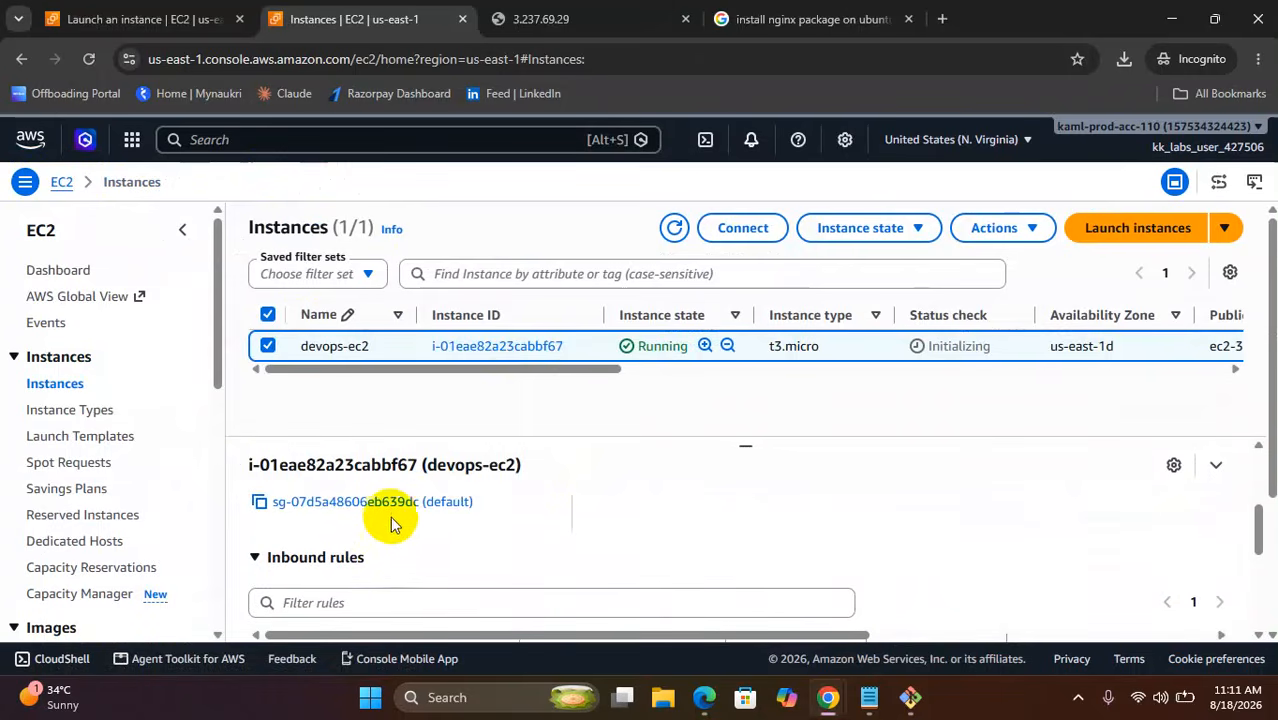
click(395, 505)
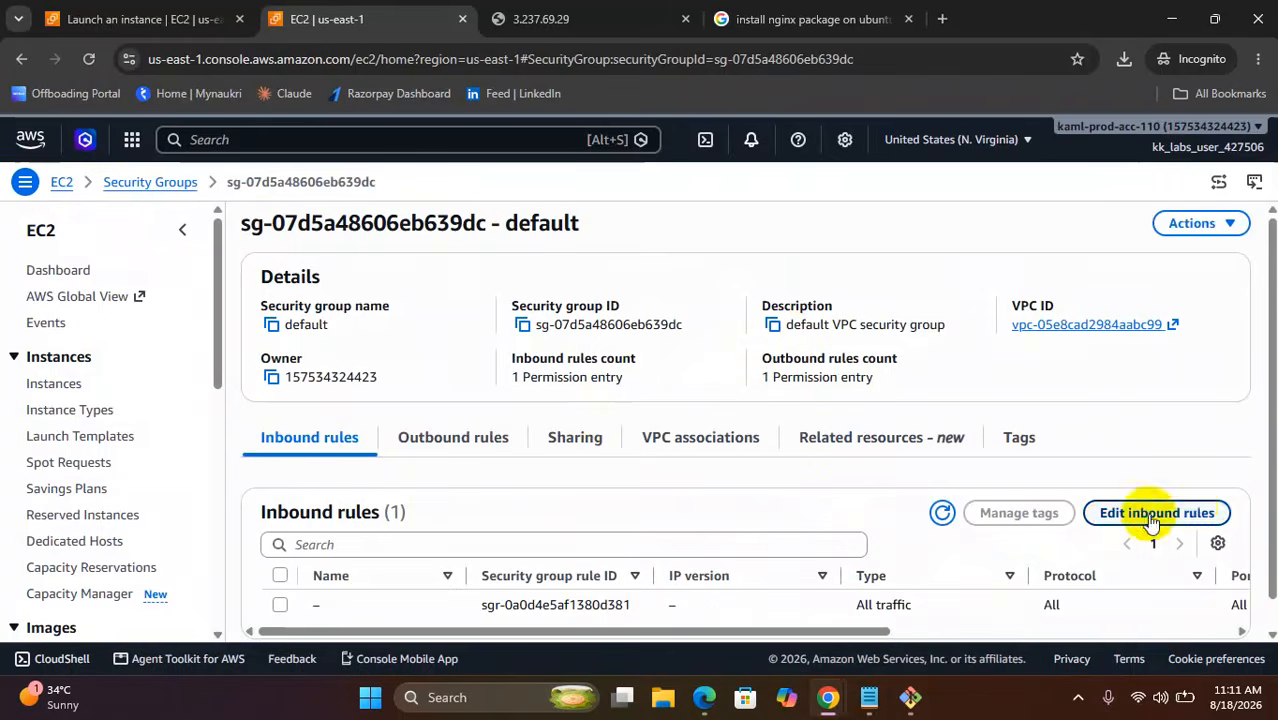
Start editing the security group's inbound rules and add an SSH rule with source 0.0.0.0/0.
scroll(1157, 510, down, 1)
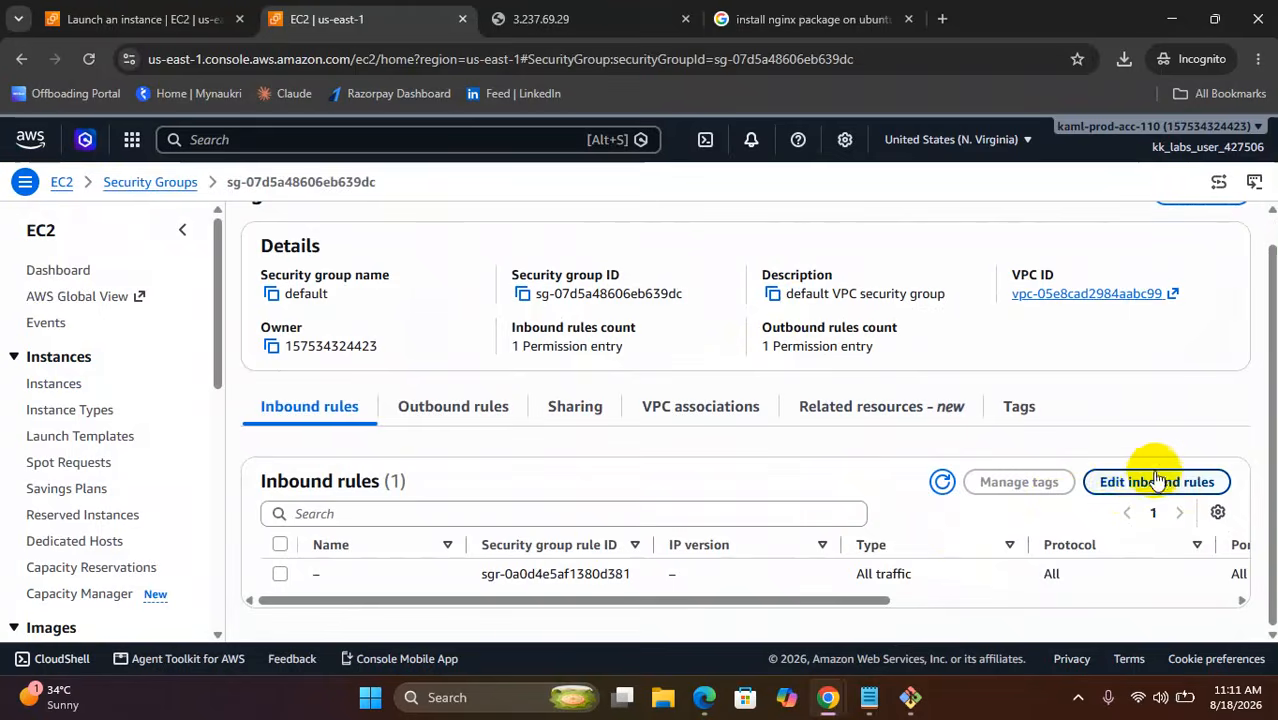
click(1140, 480)
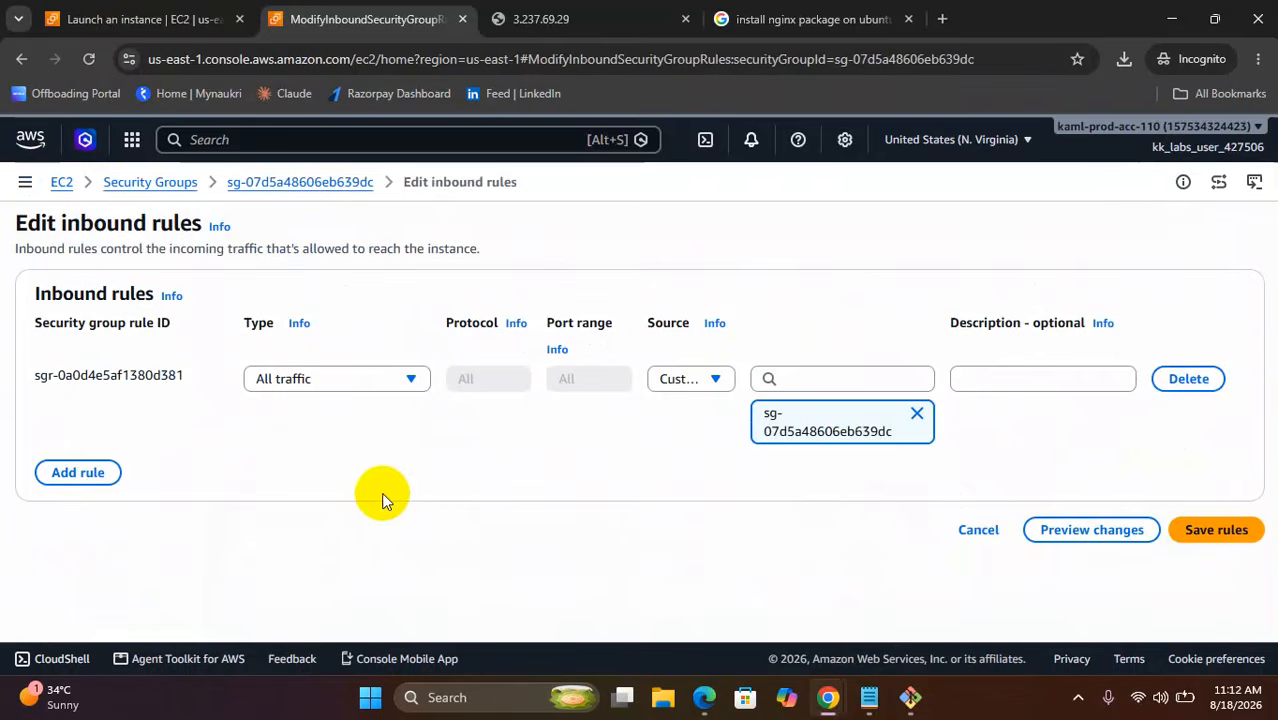
click(78, 472)
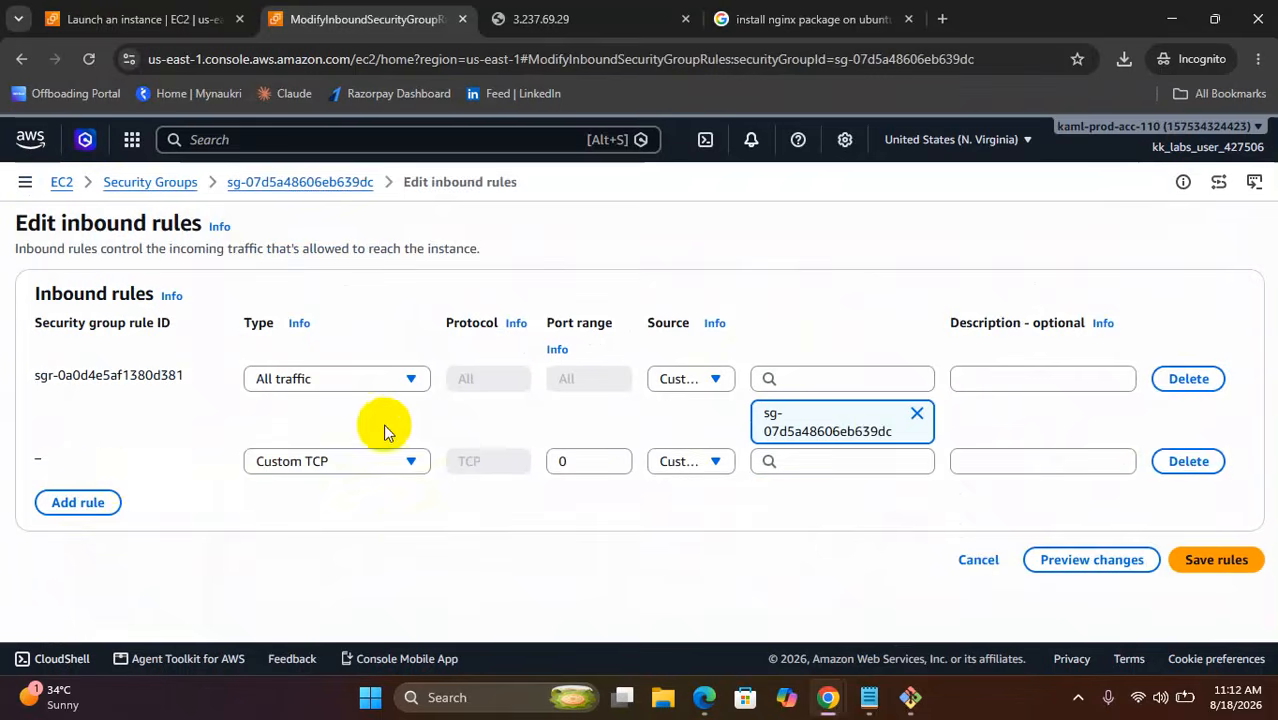
click(352, 466)
scroll(330, 380, down, 3)
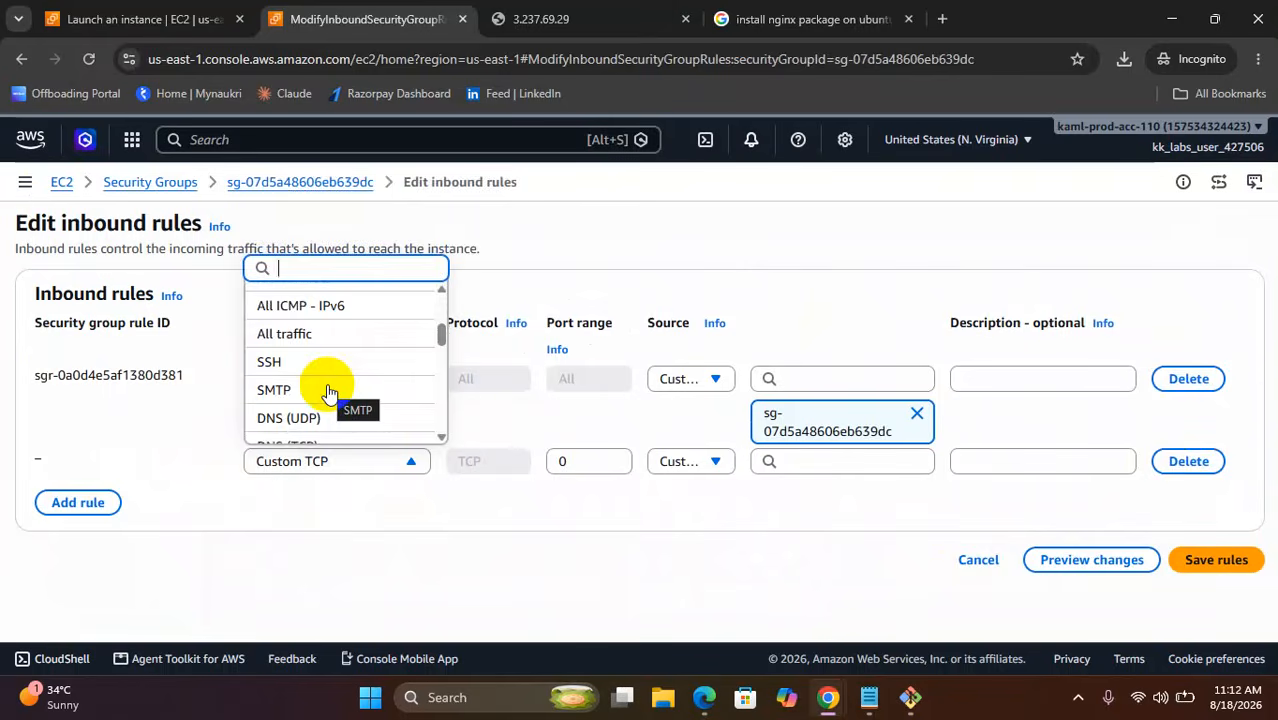
click(275, 362)
click(795, 463)
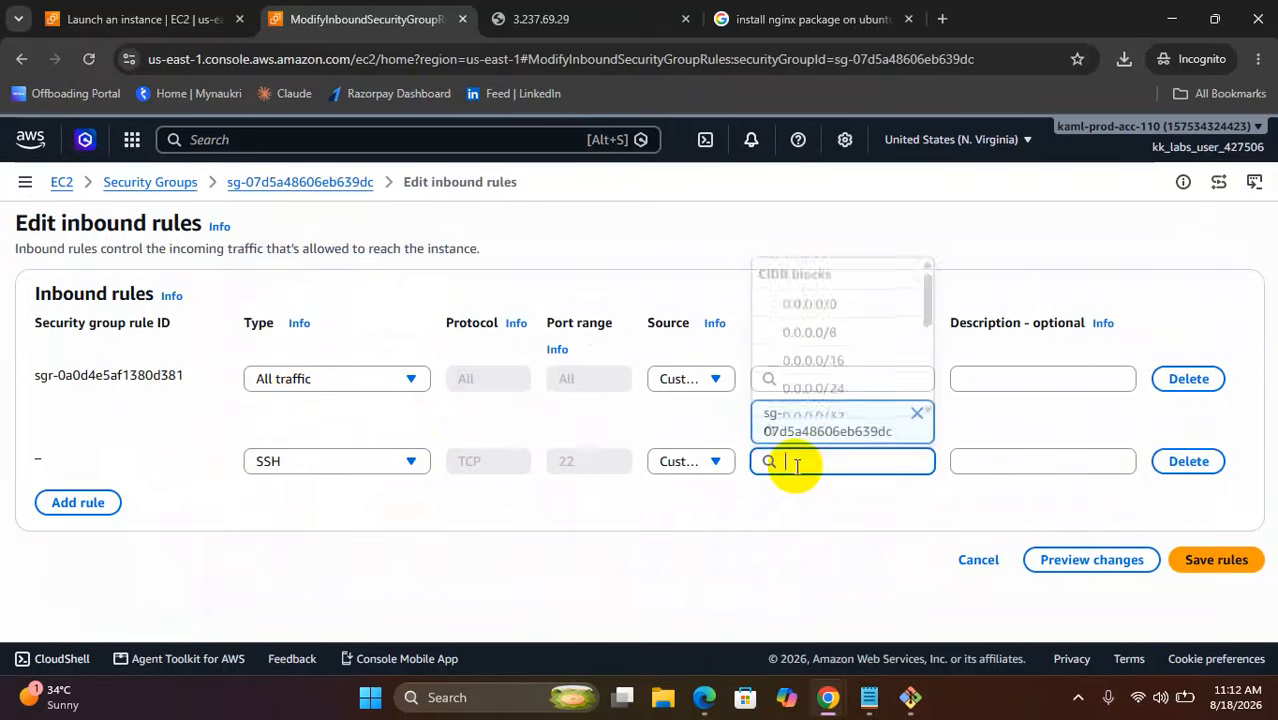
click(815, 302)
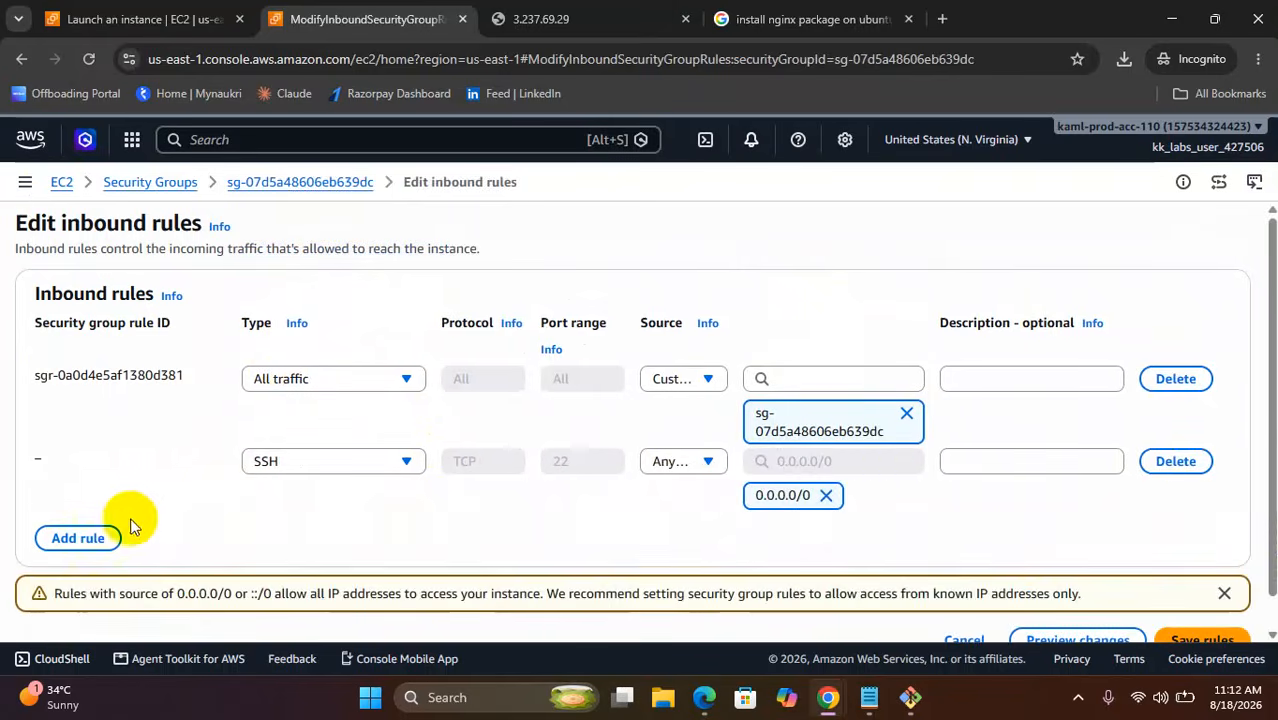
Add another inbound rule of type HTTP with source 0.0.0.0/0.
click(106, 535)
click(345, 526)
scroll(309, 443, down, 3)
scroll(300, 440, down, 1)
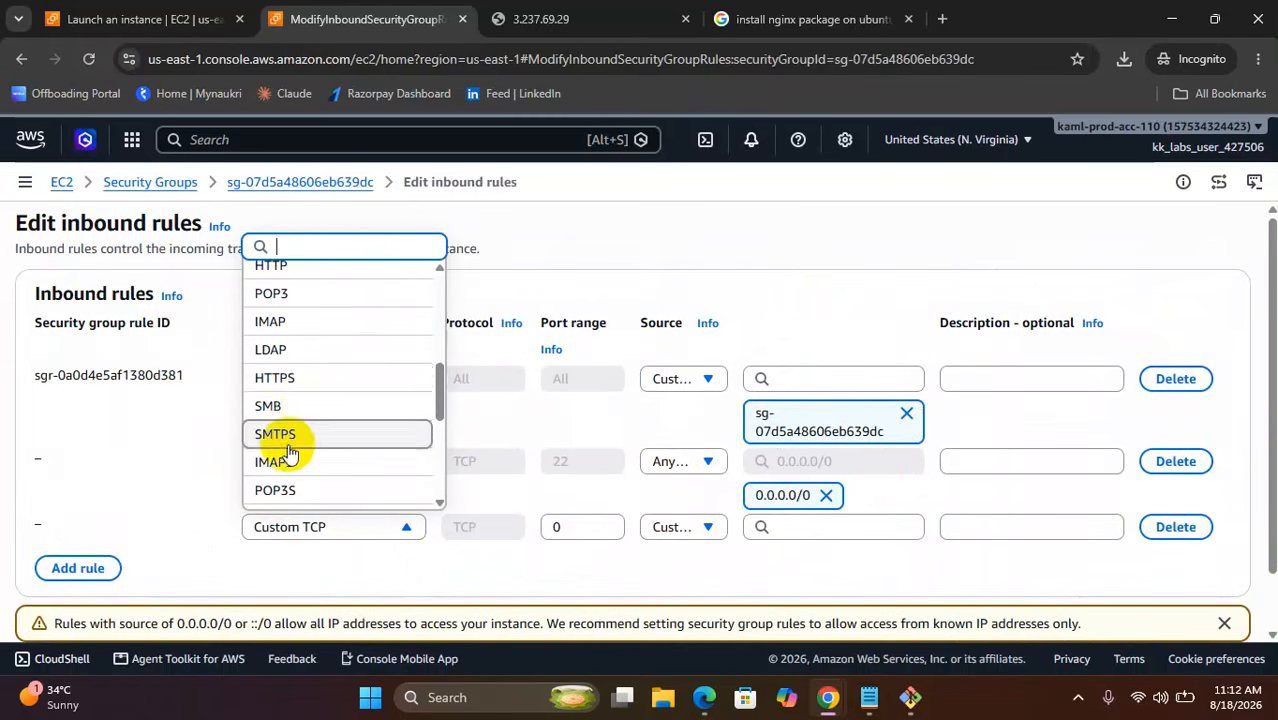
scroll(276, 470, down, 6)
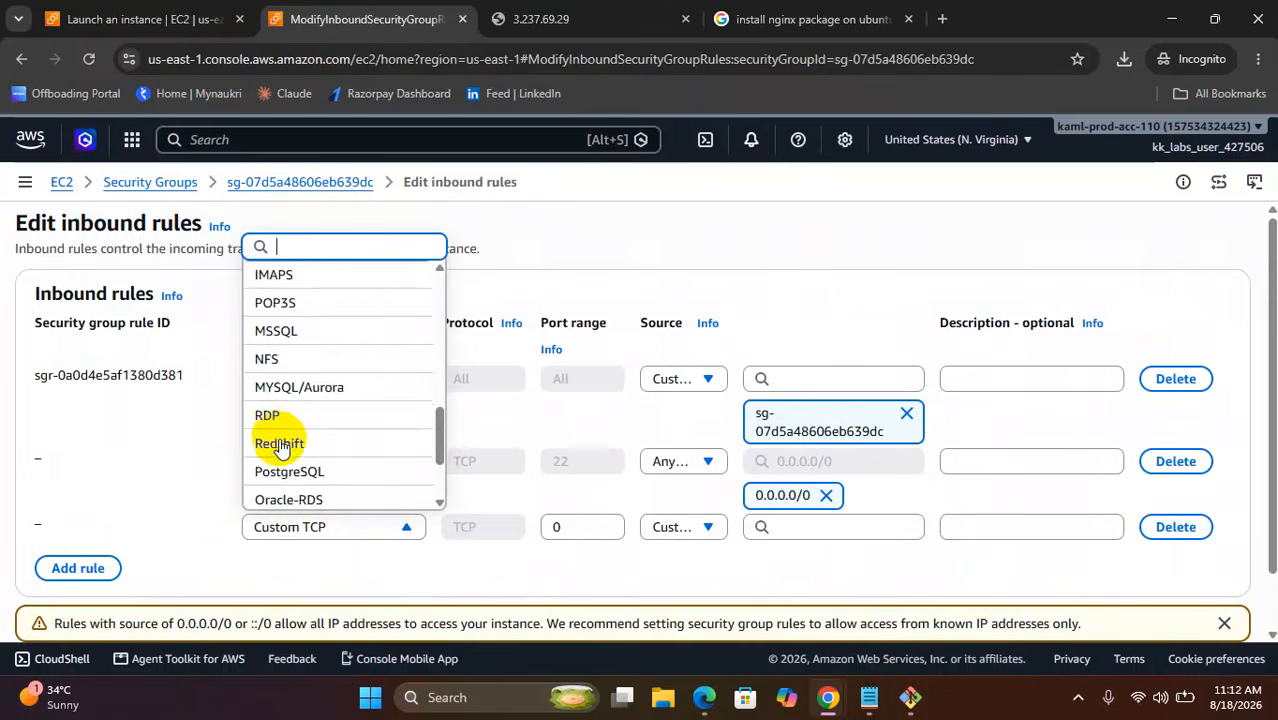
scroll(280, 450, up, 3)
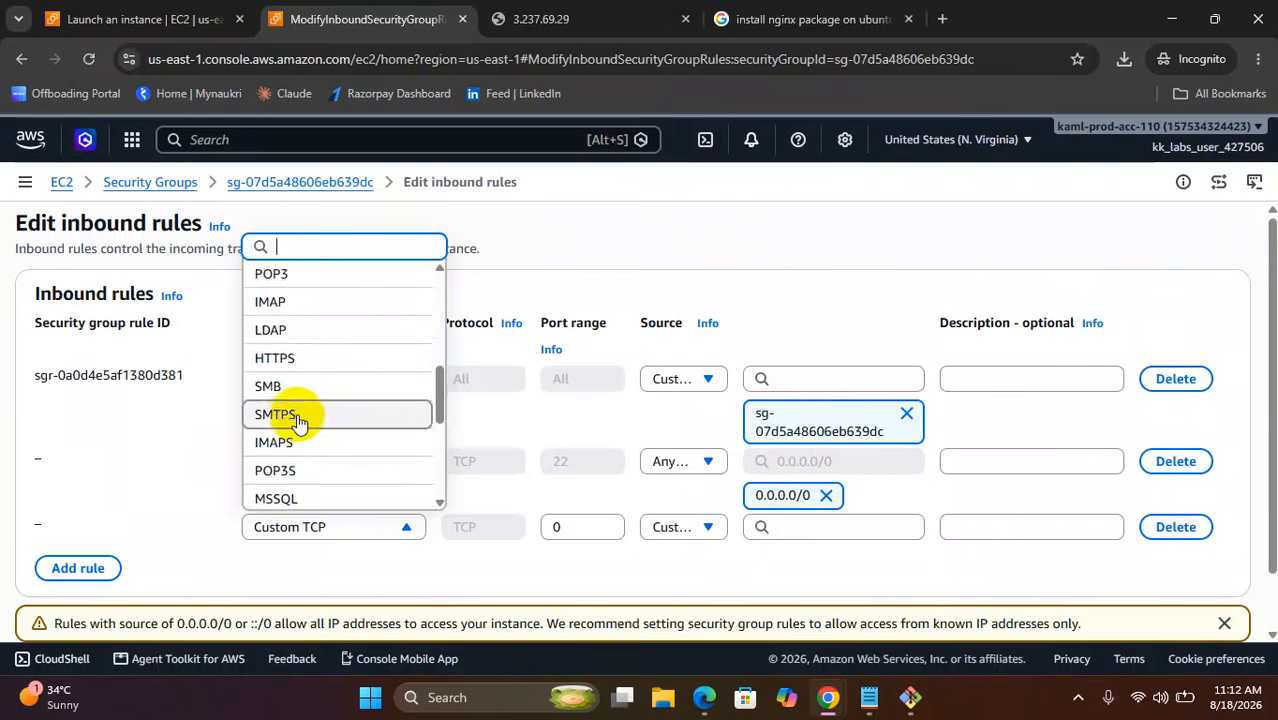
scroll(298, 420, up, 1)
click(282, 334)
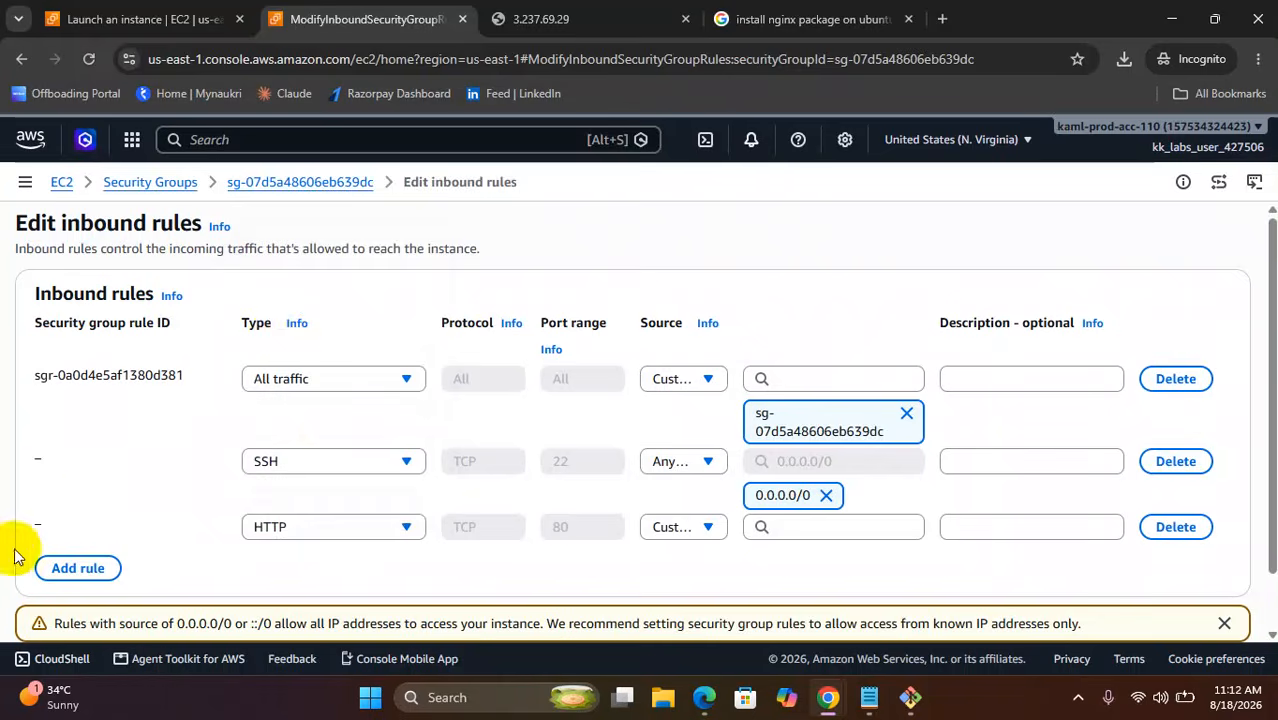
scroll(466, 450, down, 1)
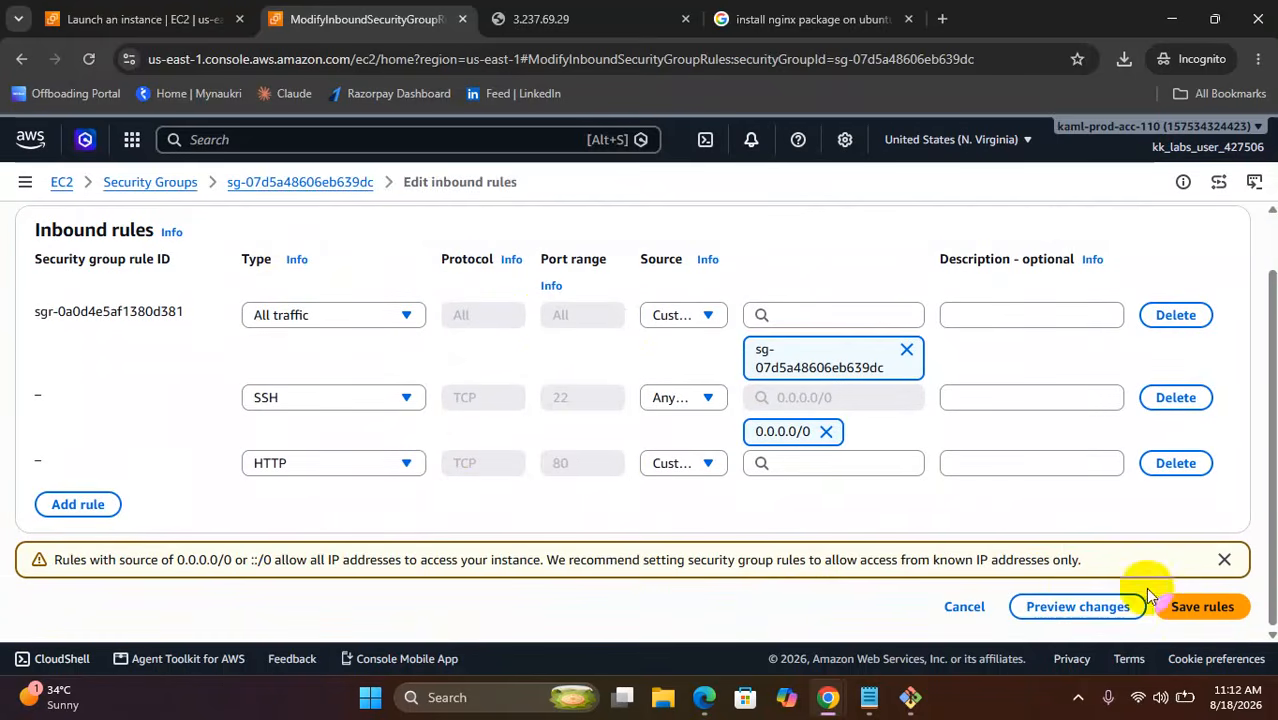
click(805, 466)
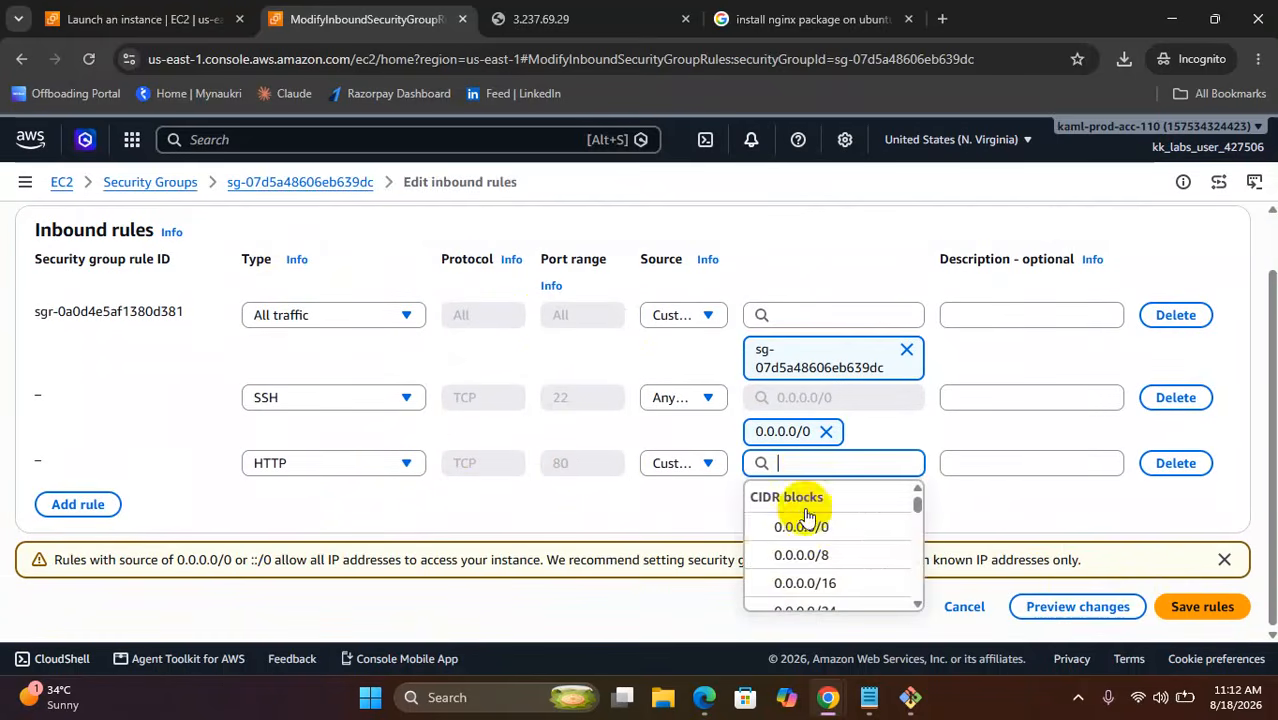
click(800, 520)
Save the inbound rules and return to the EC2 dashboard.
scroll(1164, 500, down, 1)
click(1205, 607)
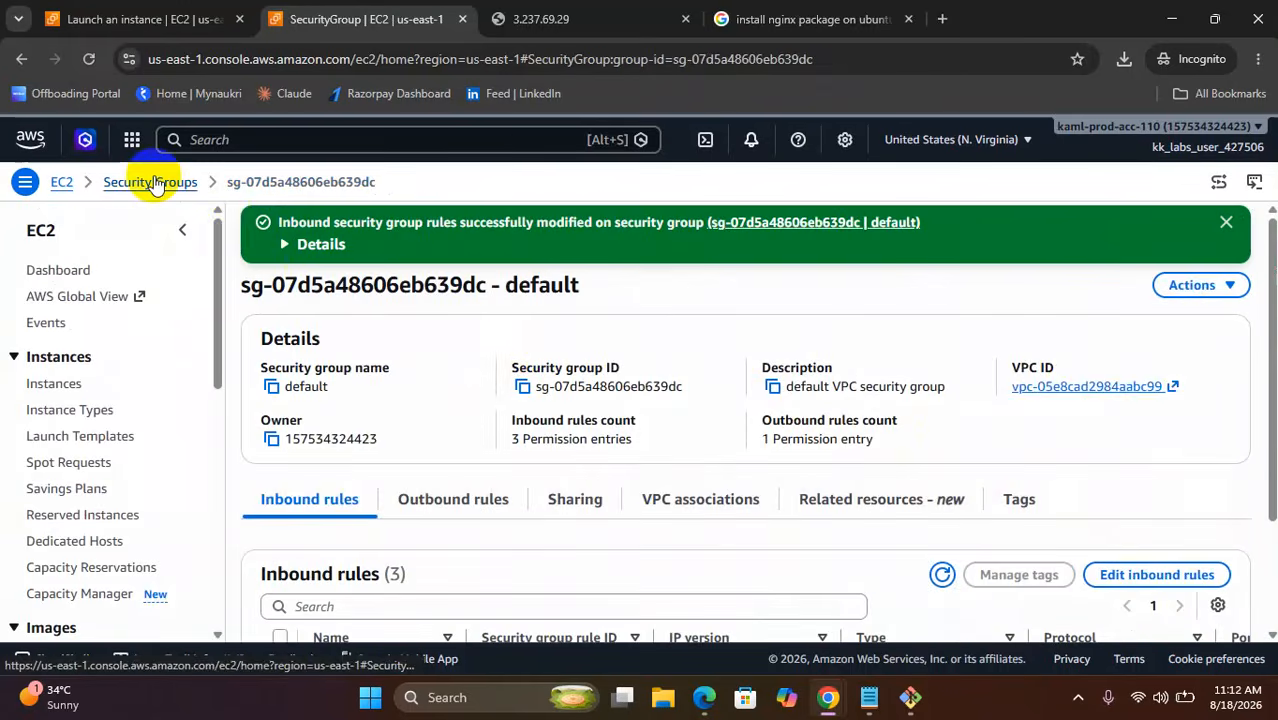
click(61, 182)
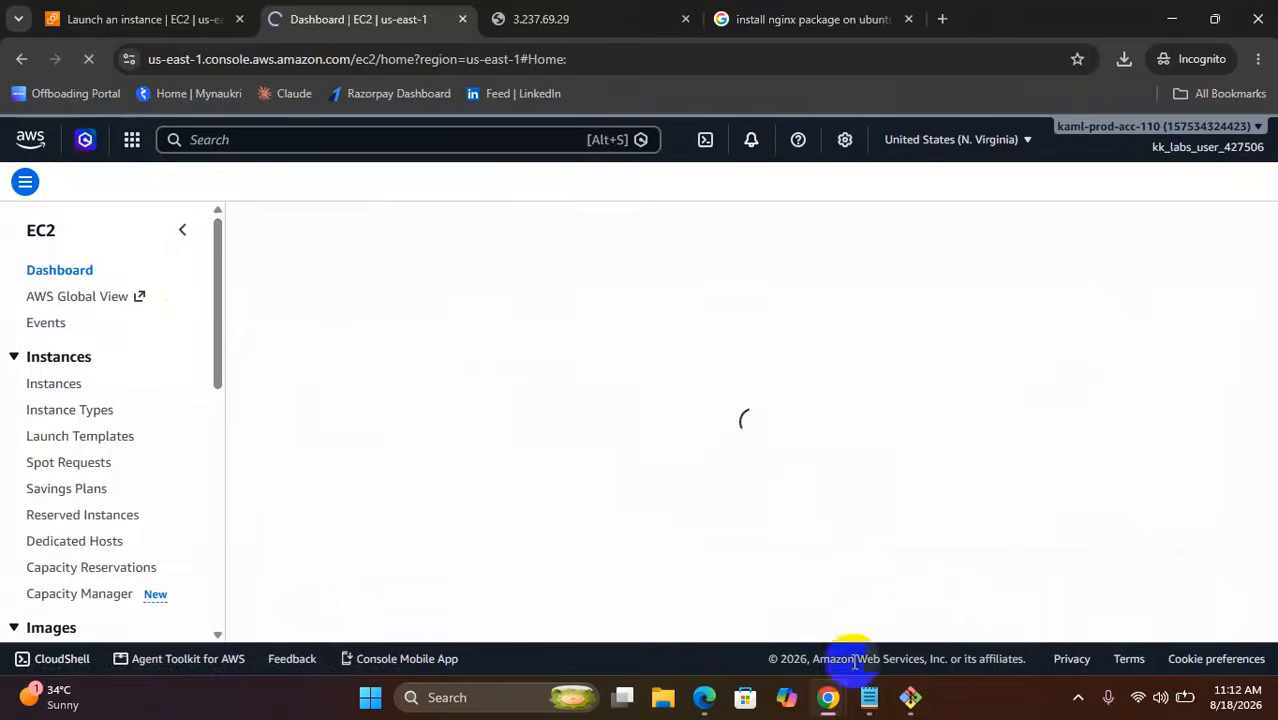
Switch to Git Bash, rerun the previous ssh command to devops-ec2, and answer yes to trust the host key.
click(910, 697)
key(Up)
key(Return)
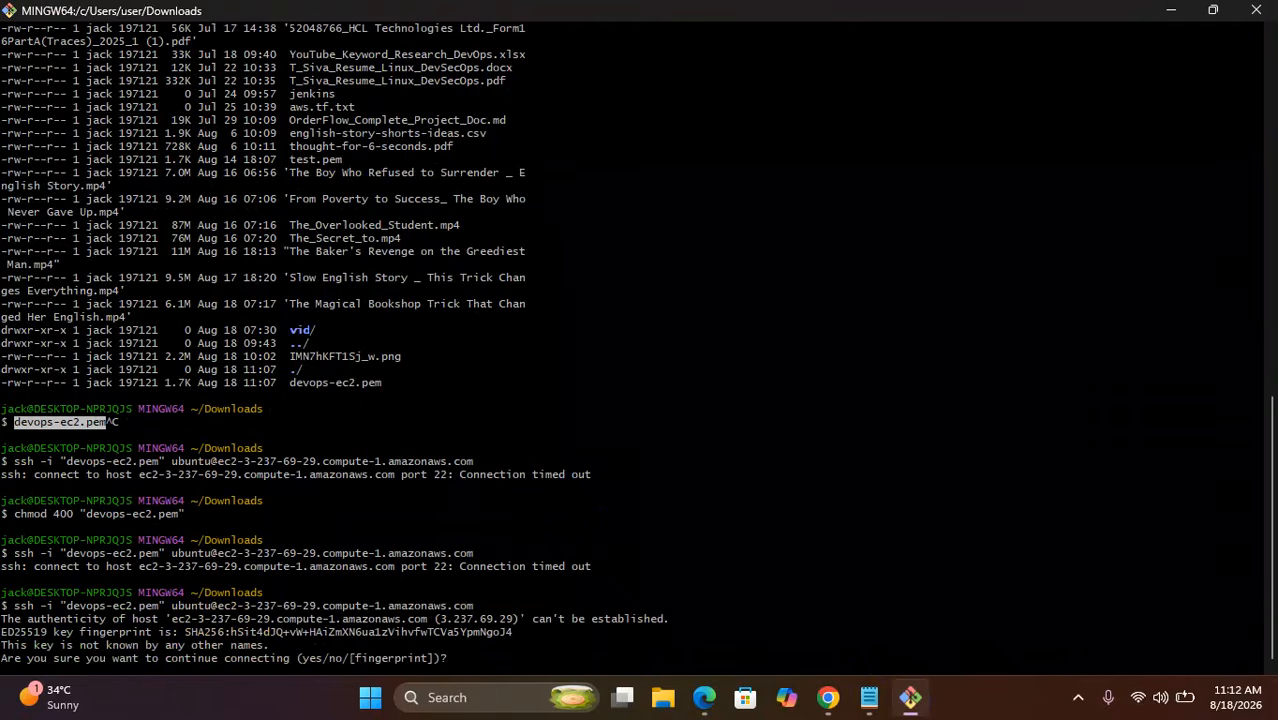
text(yes)
key(Return)
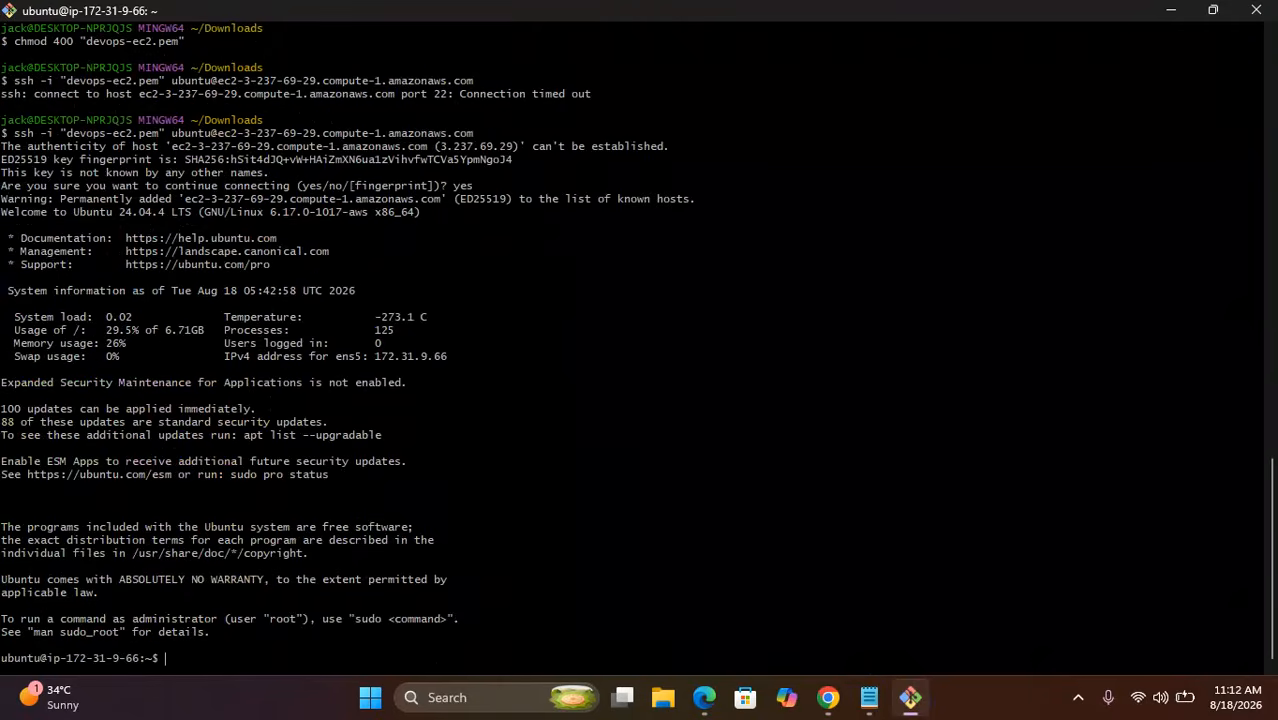
Switch to the root user on the instance with sudo su - and clear the terminal.
text(sudo  s-)
key(BackSpace)
key(BackSpace)
text(su -)
key(Return)
text(clear)
key(Return)
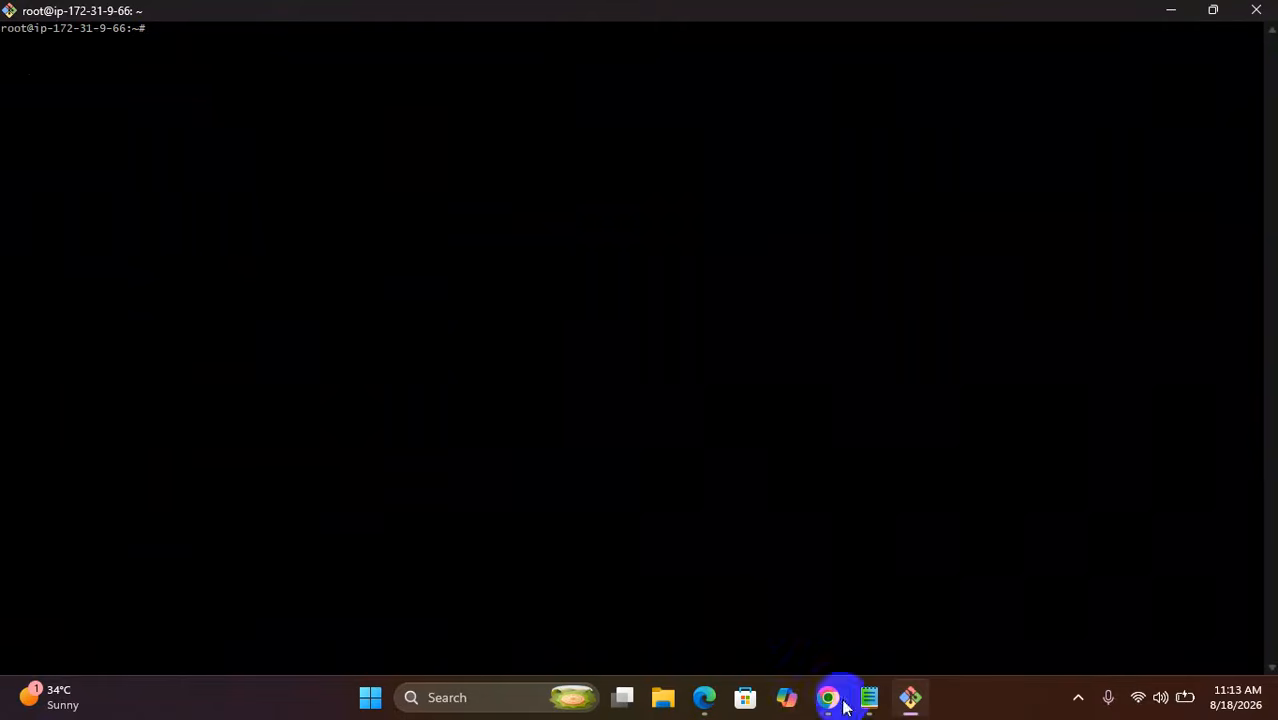
Switch back to the EC2 dashboard in Chrome.
mouse_move(828, 697)
click(890, 597)
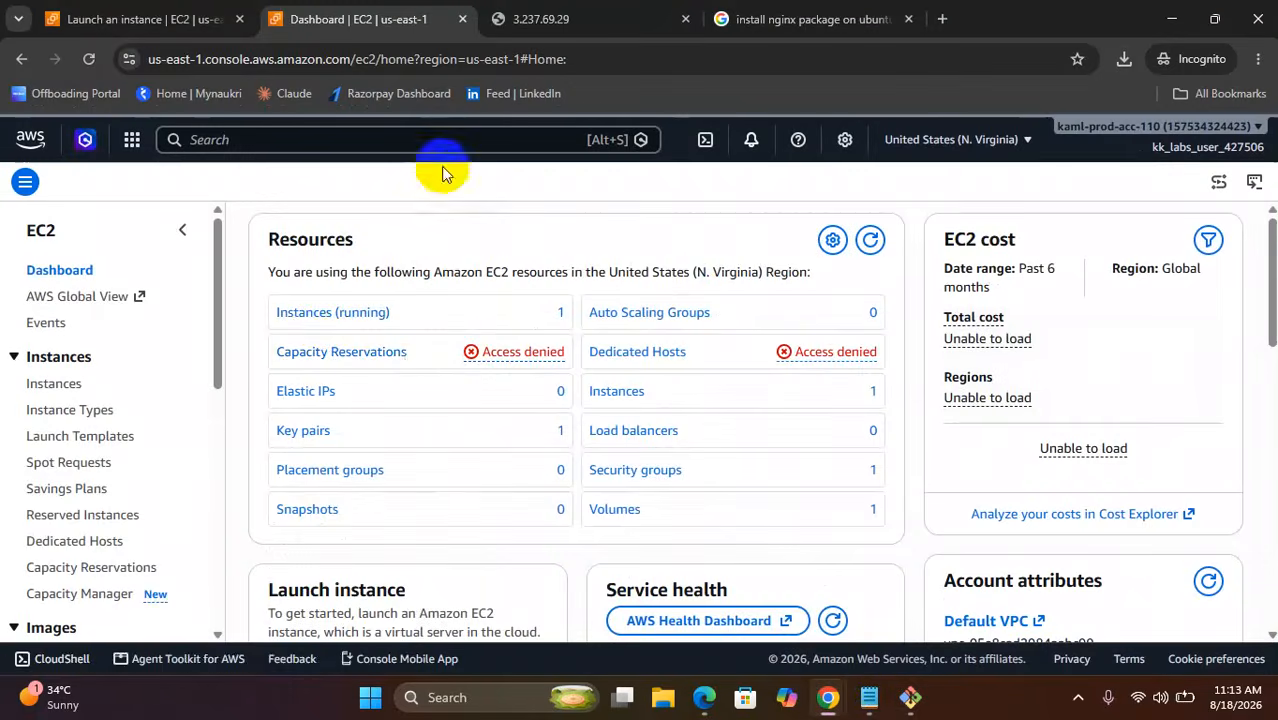